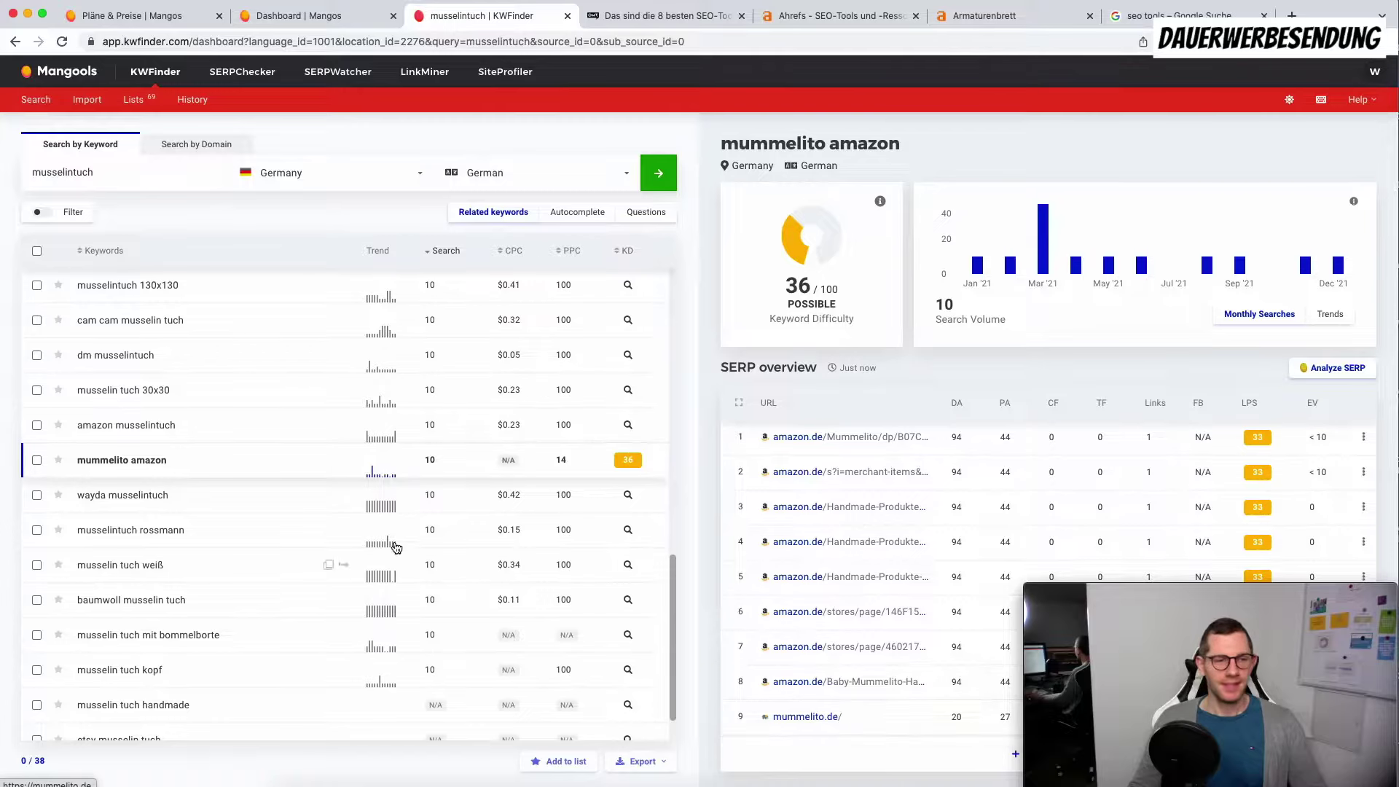
Step: Display the musselintuch analysis: difficulty 10, 5,000 monthly searches and its SERP overview
right_click(793, 717)
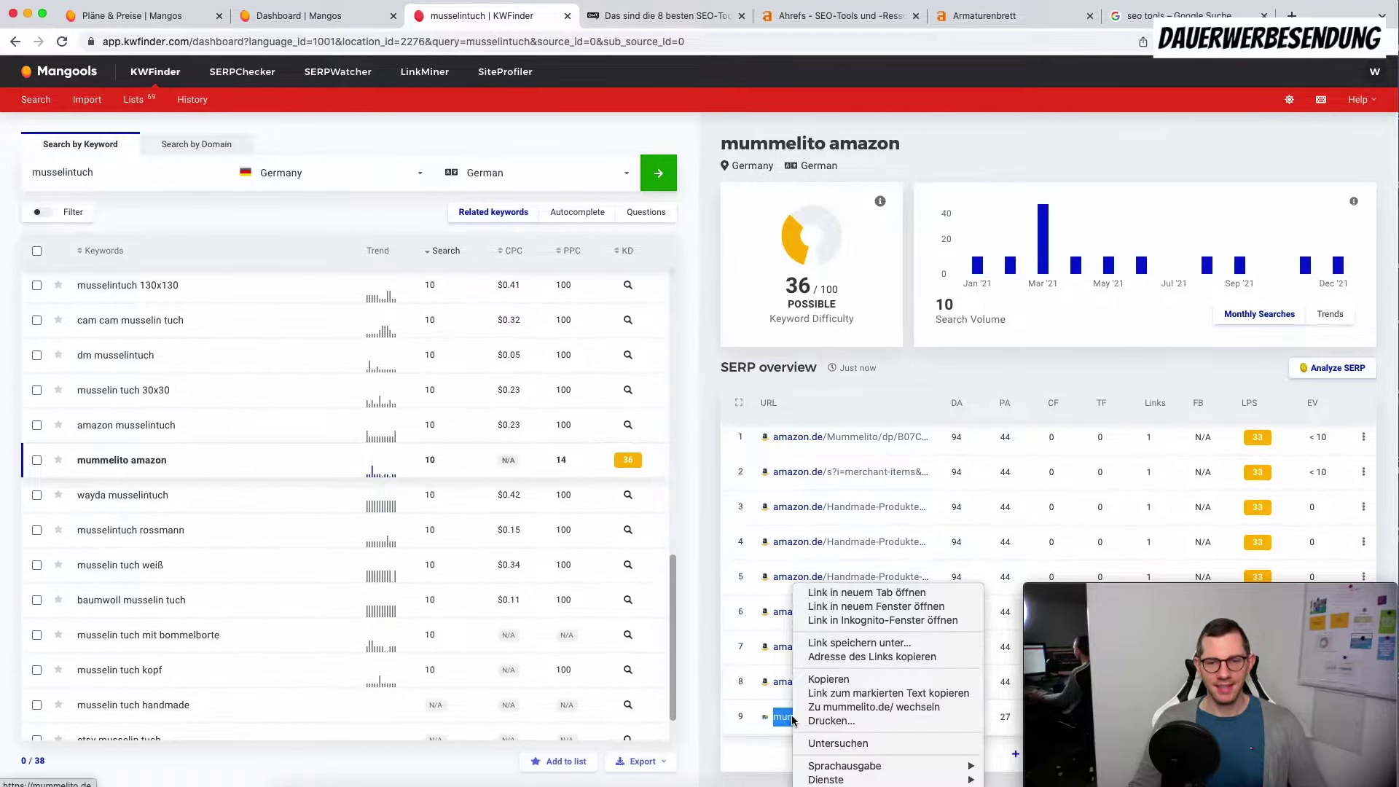
left_click(713, 740)
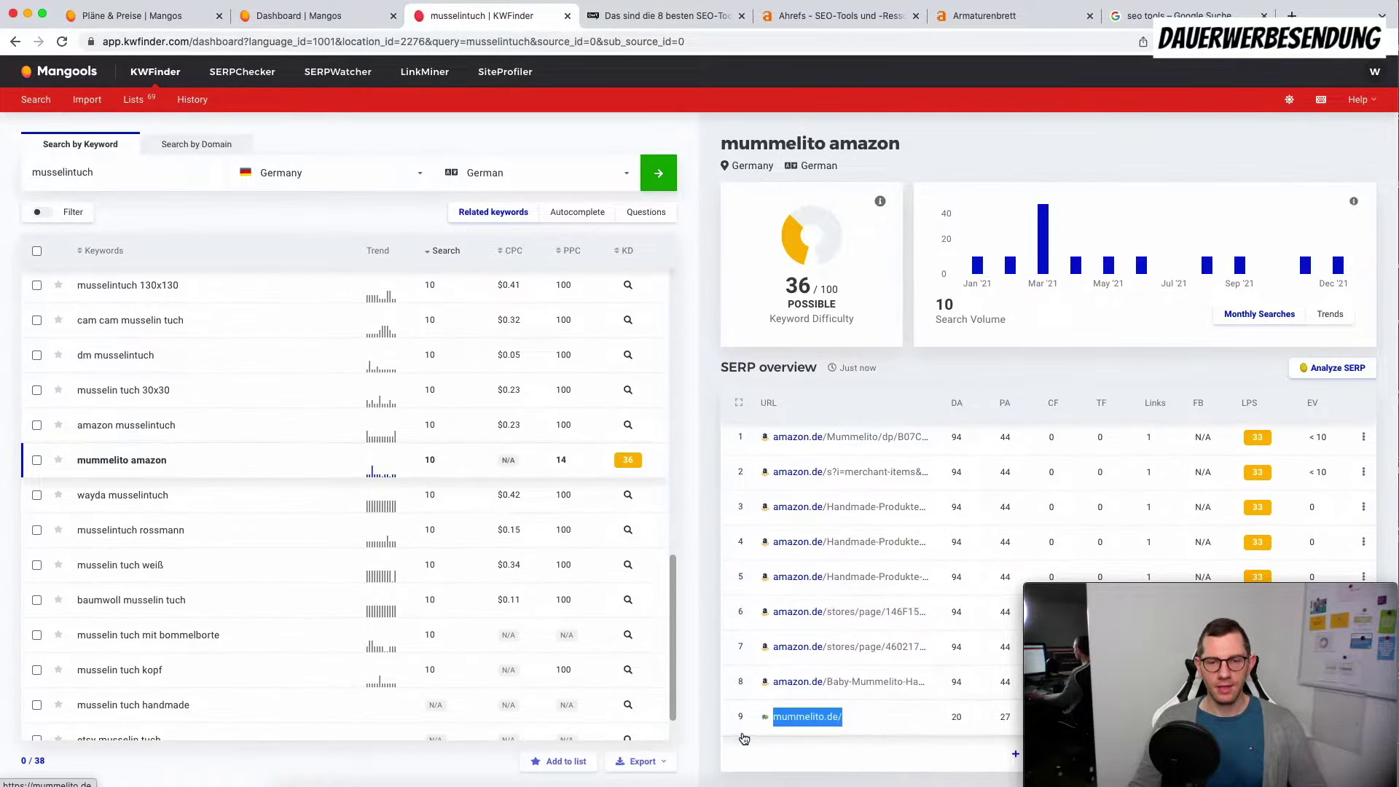
left_click(737, 738)
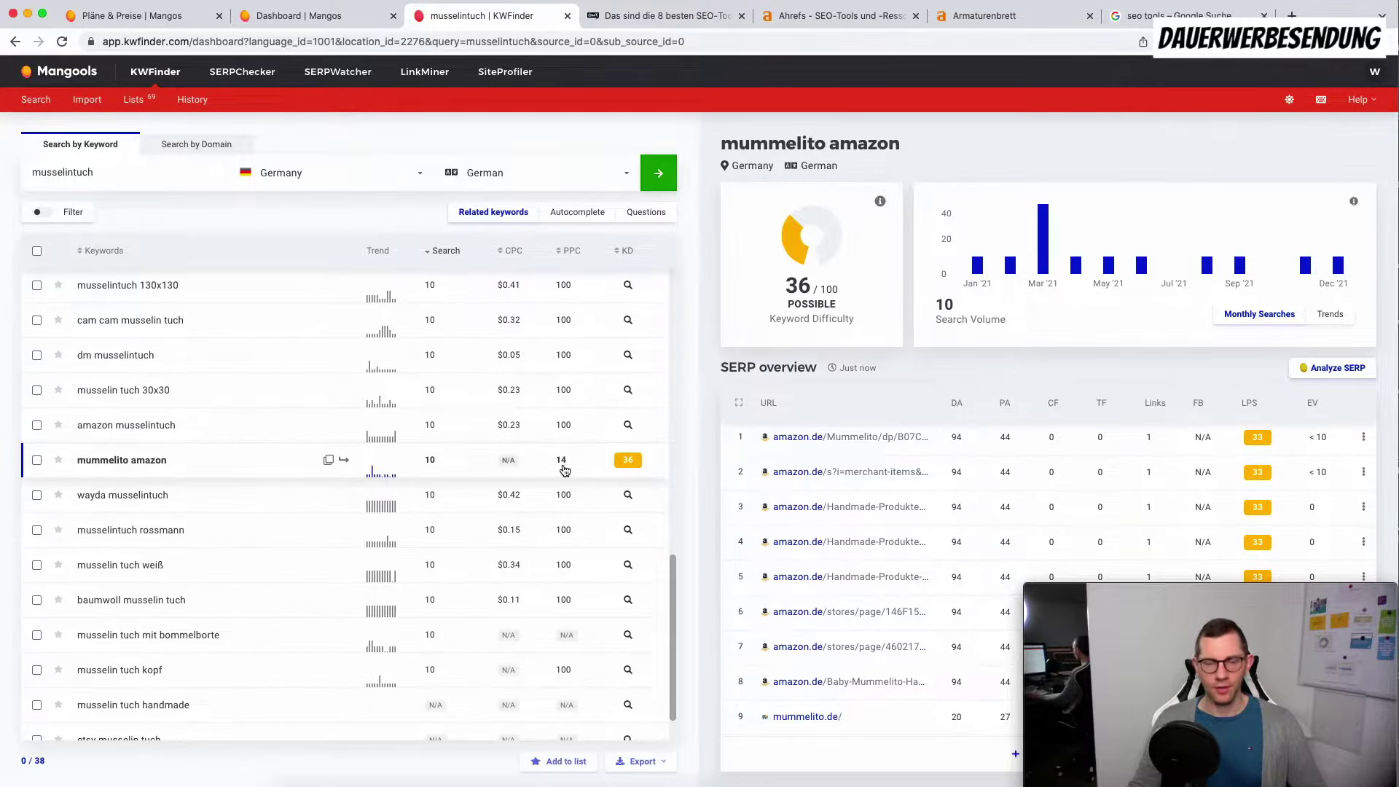
scroll(567, 466, "up", 10)
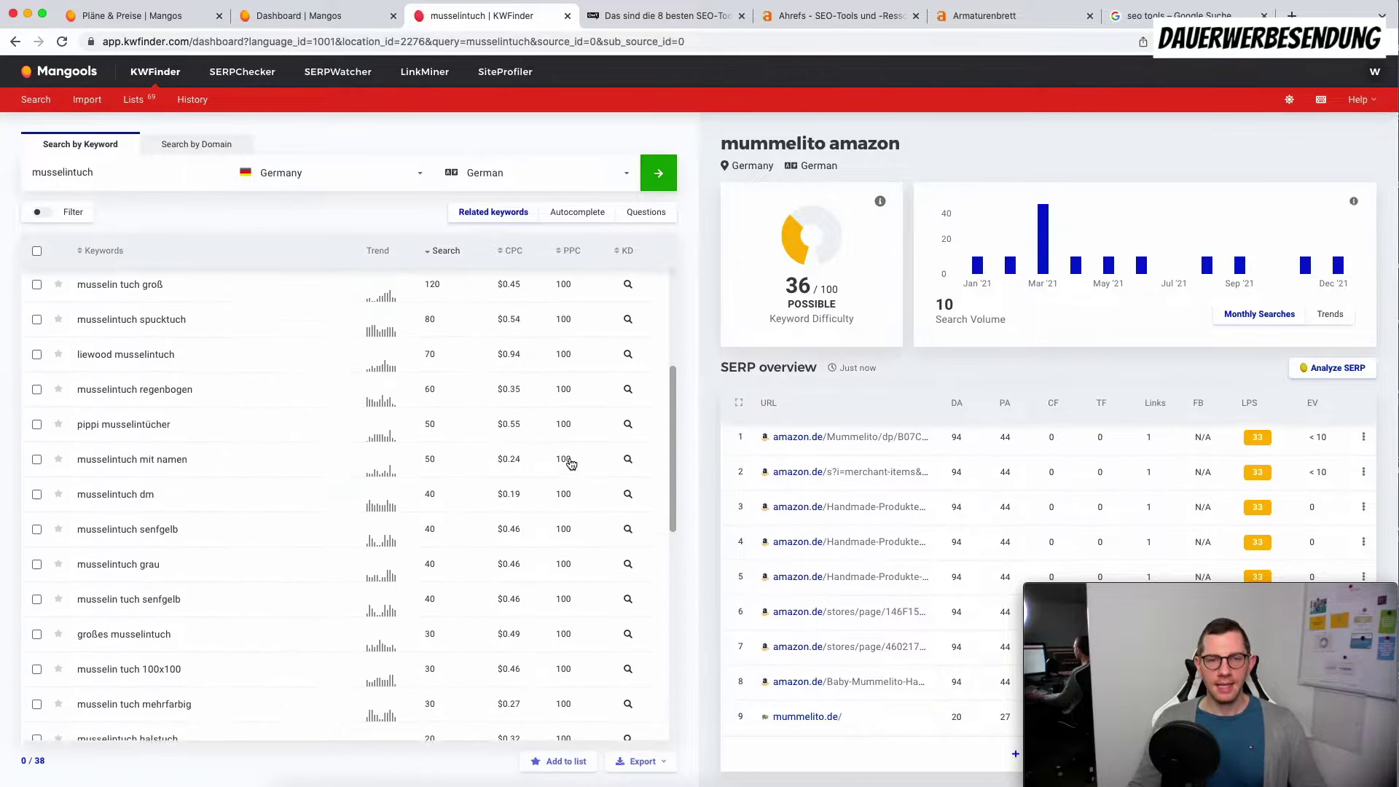
left_click(570, 297)
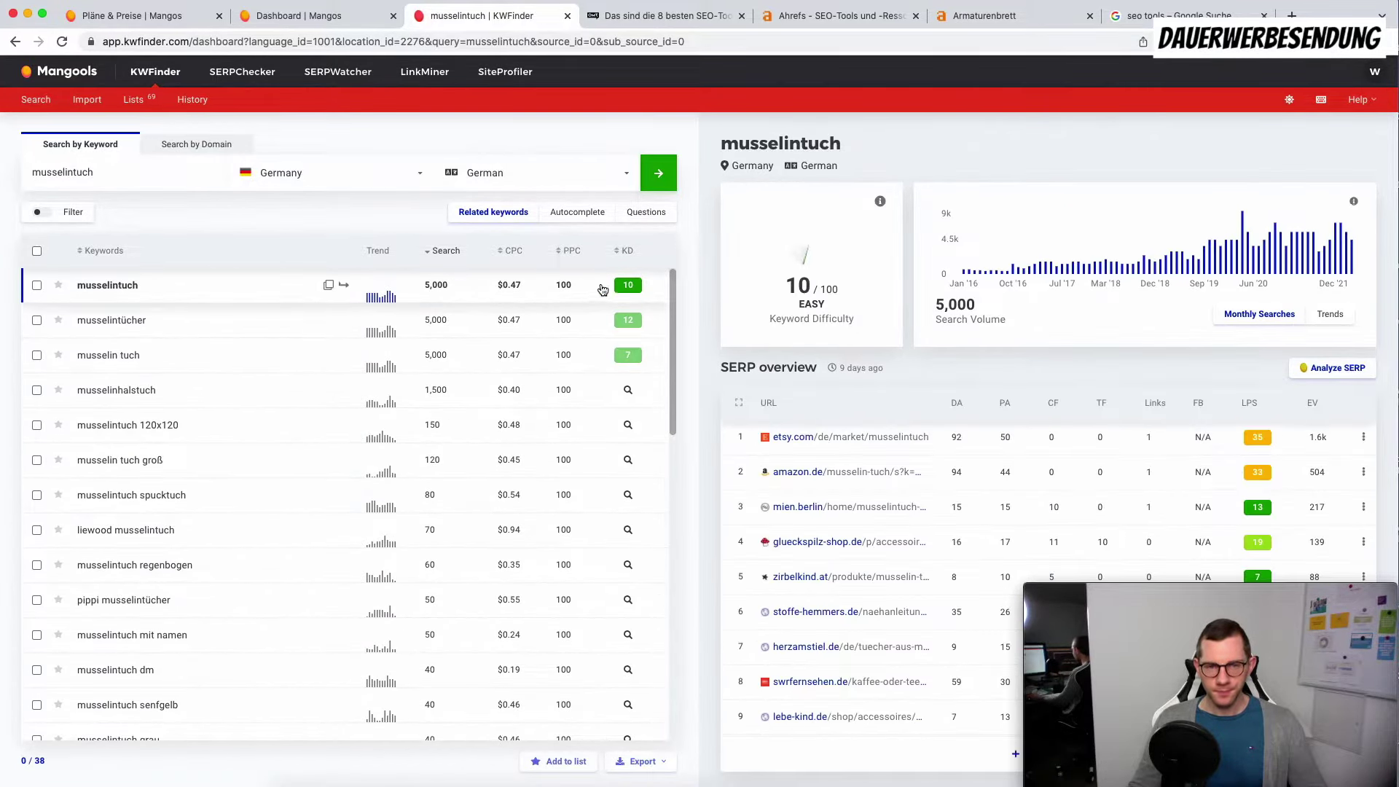
mouse_move(631, 258)
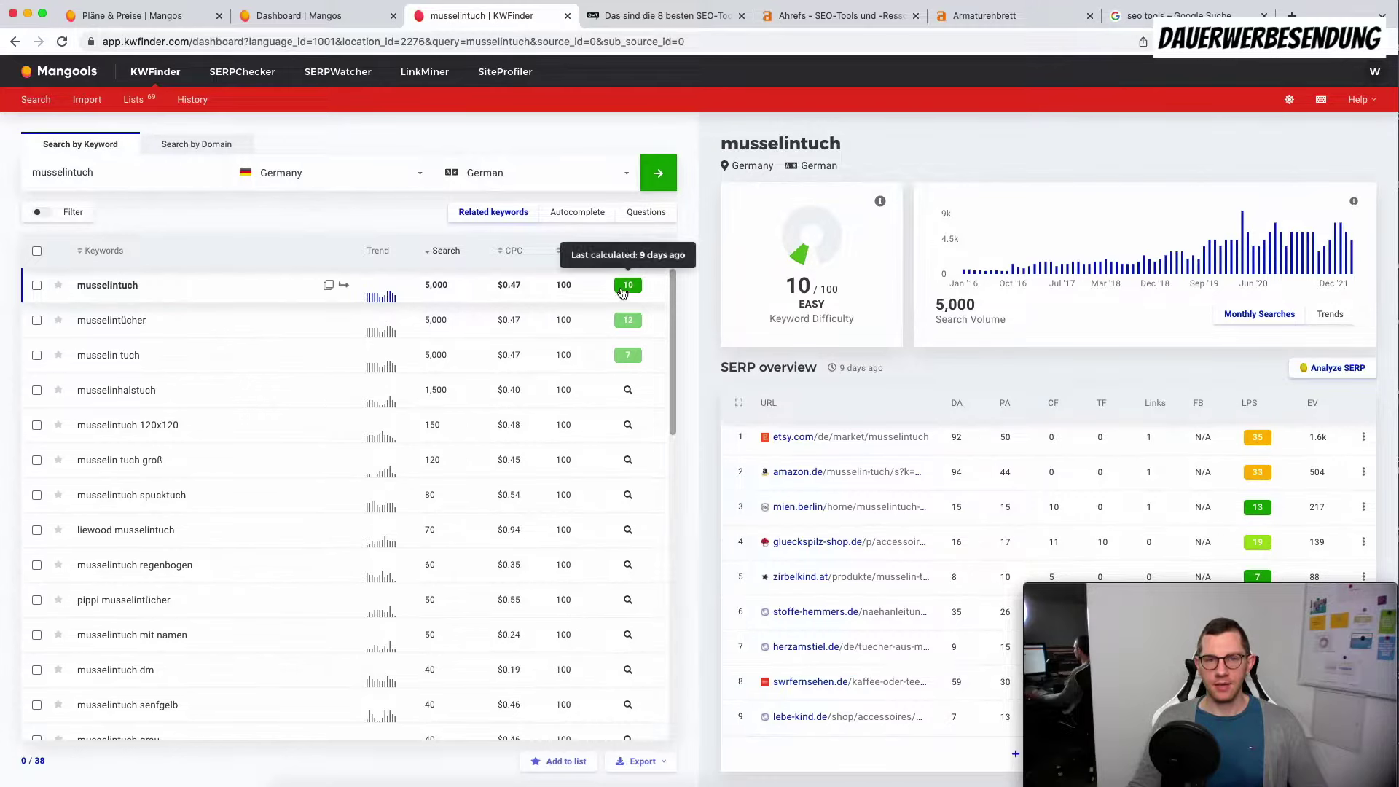
mouse_move(881, 202)
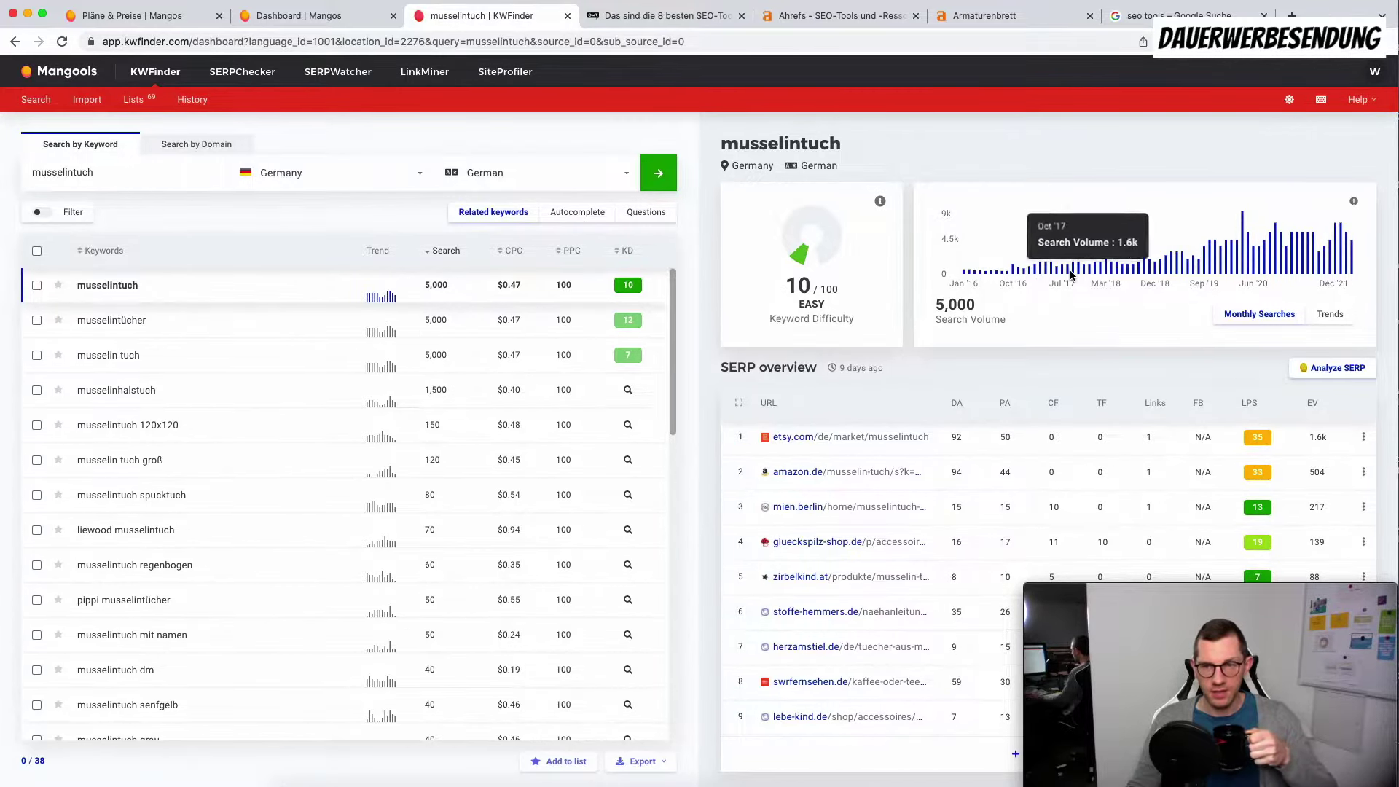
left_click(1327, 317)
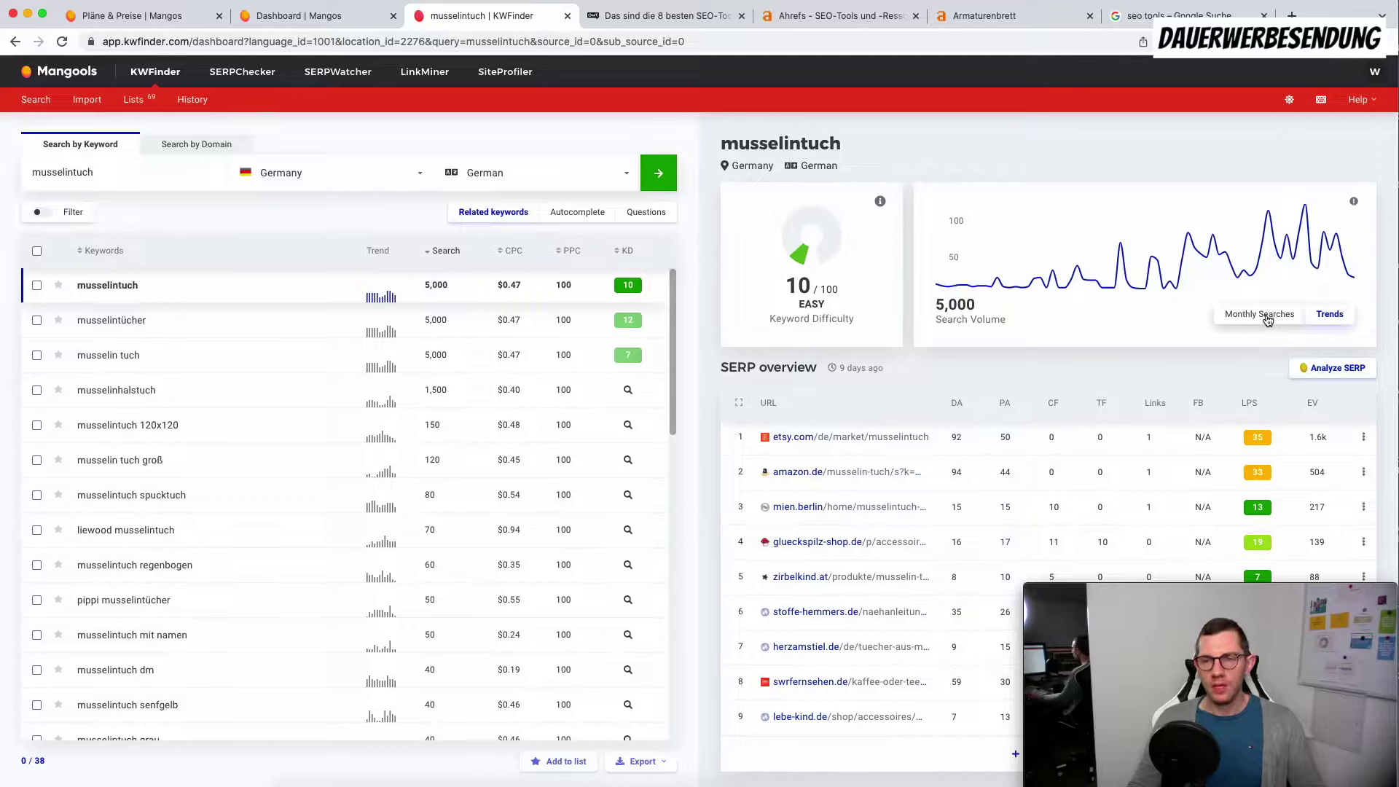
left_click(1268, 321)
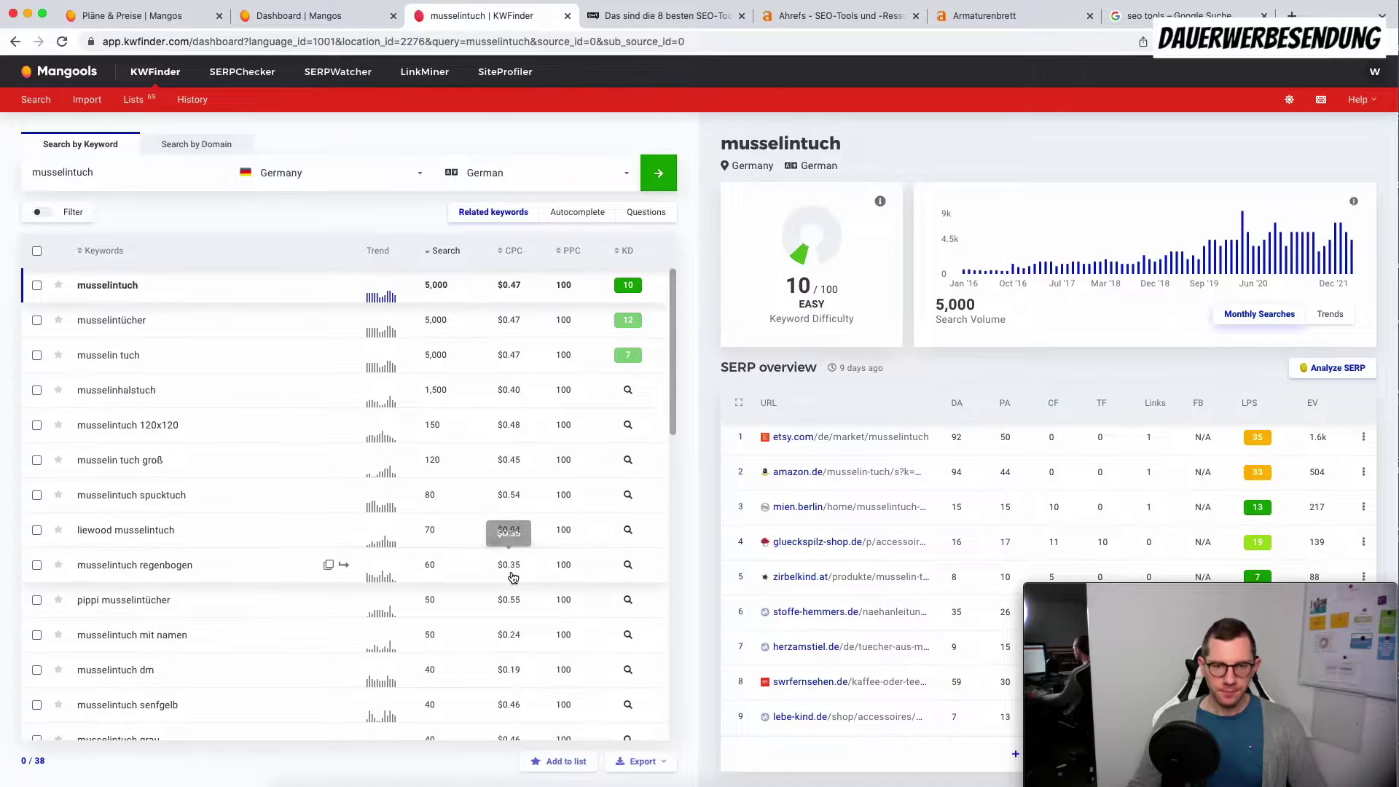
Step: Show the mummelito amazon analysis and open mummelito.de from its SERP results in a new tab
scroll(400, 524, "down", 10)
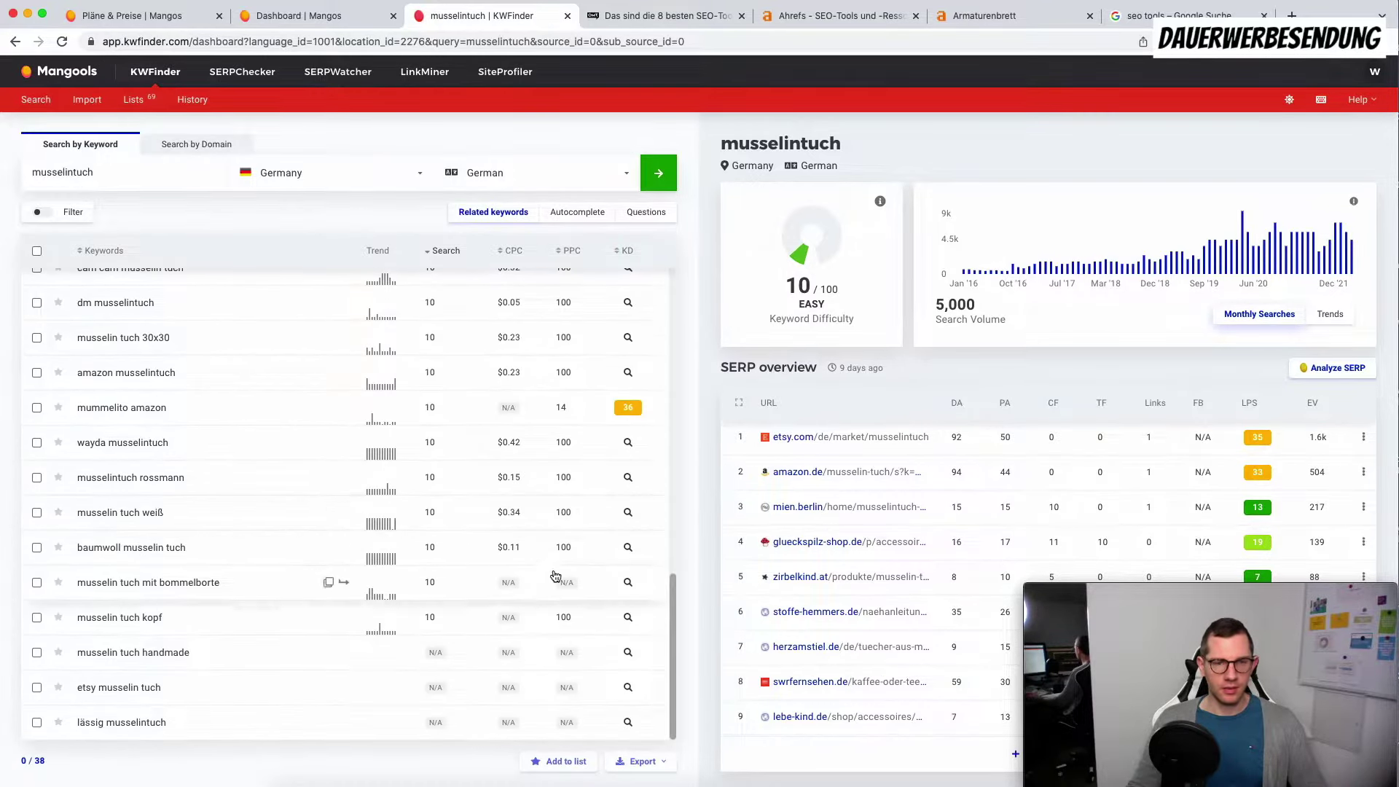
left_click(502, 409)
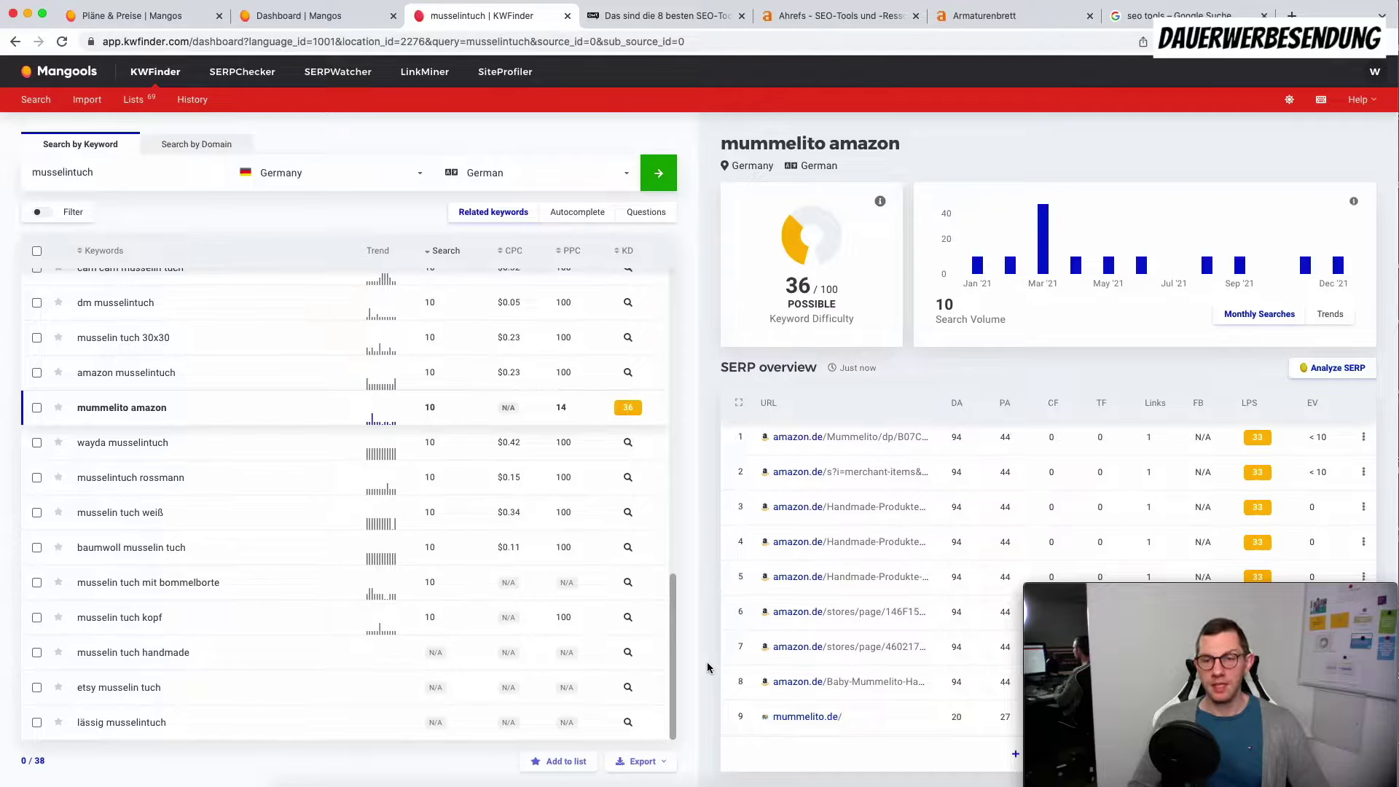
left_click(815, 715)
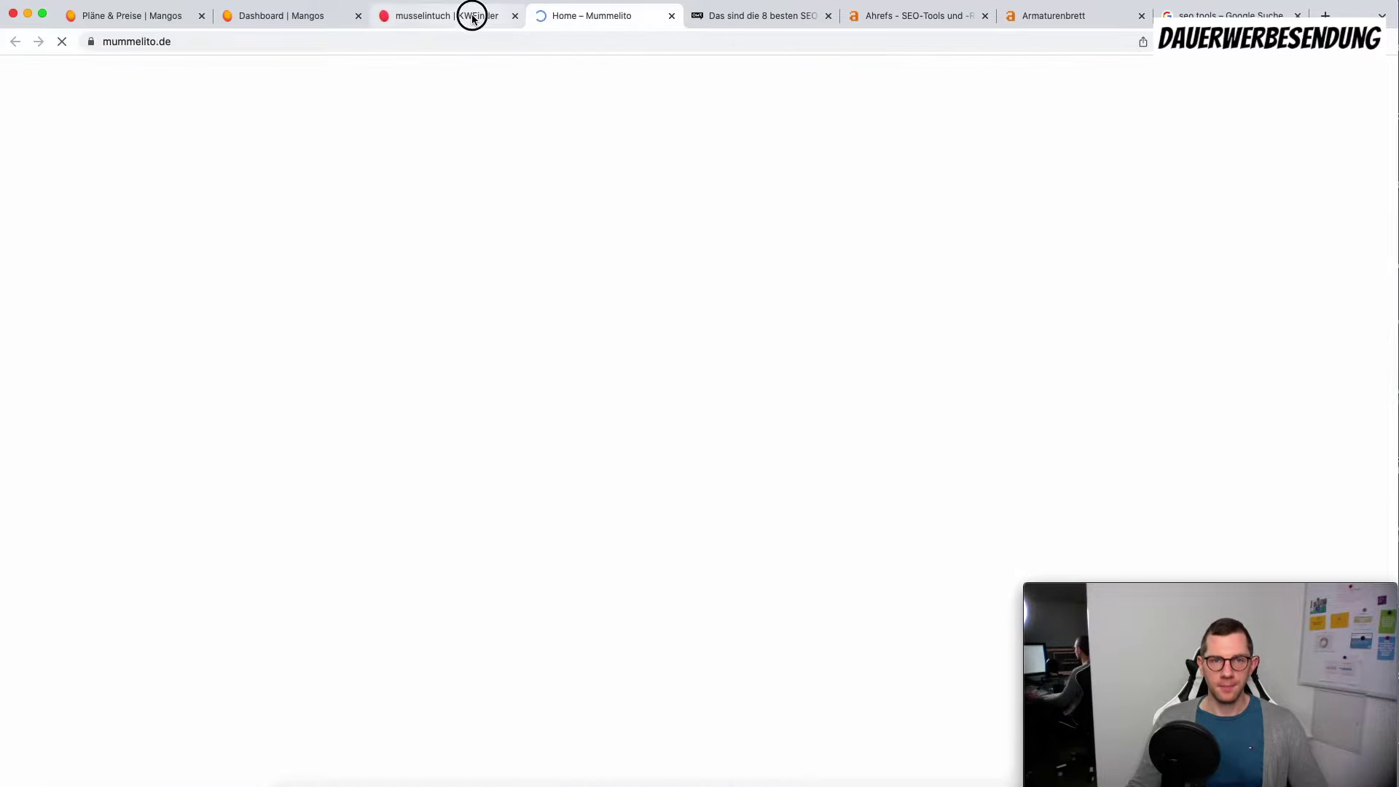
left_click(468, 16)
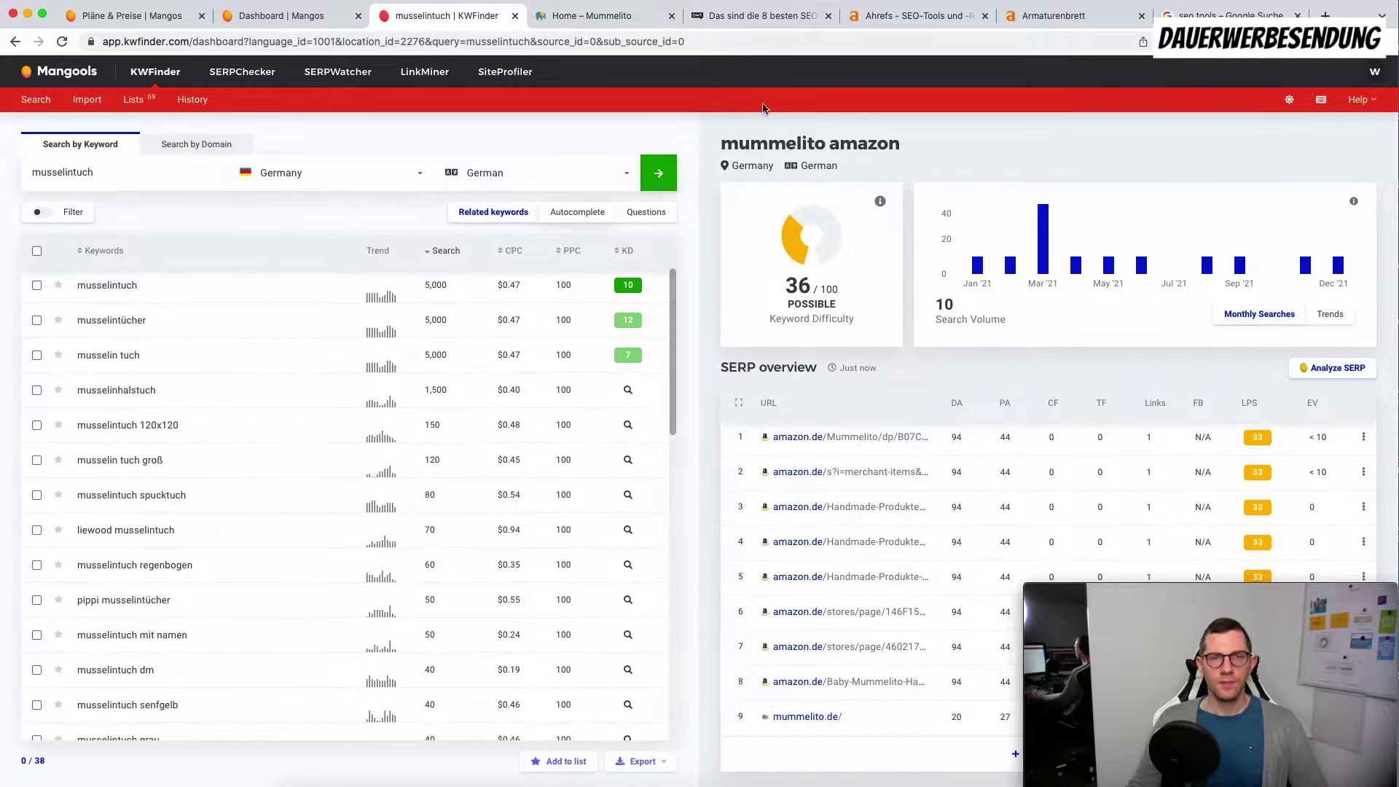
Step: Enter 'musselintuch' on the Google homepage to see autocomplete suggestions, then return to KWFinder
left_click(1231, 15)
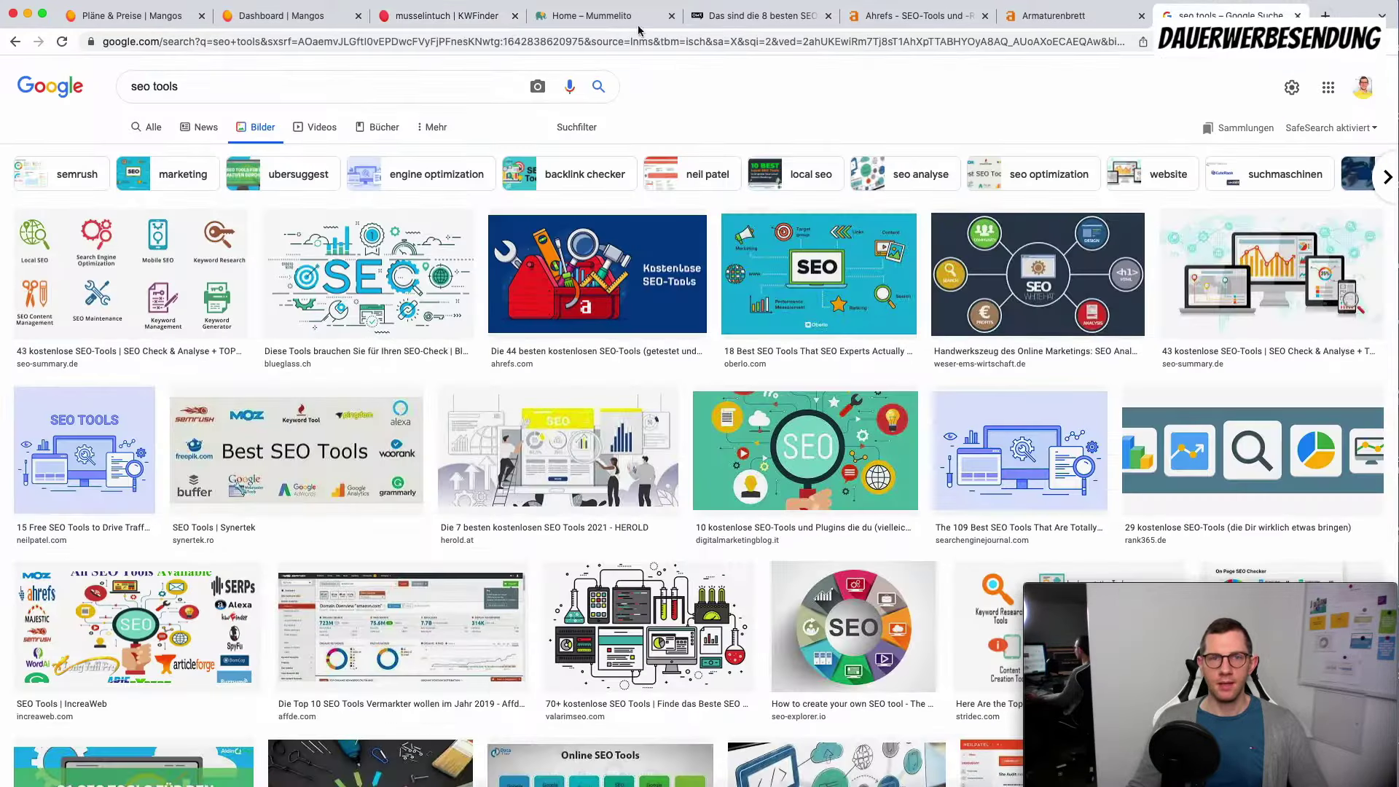
left_click(57, 86)
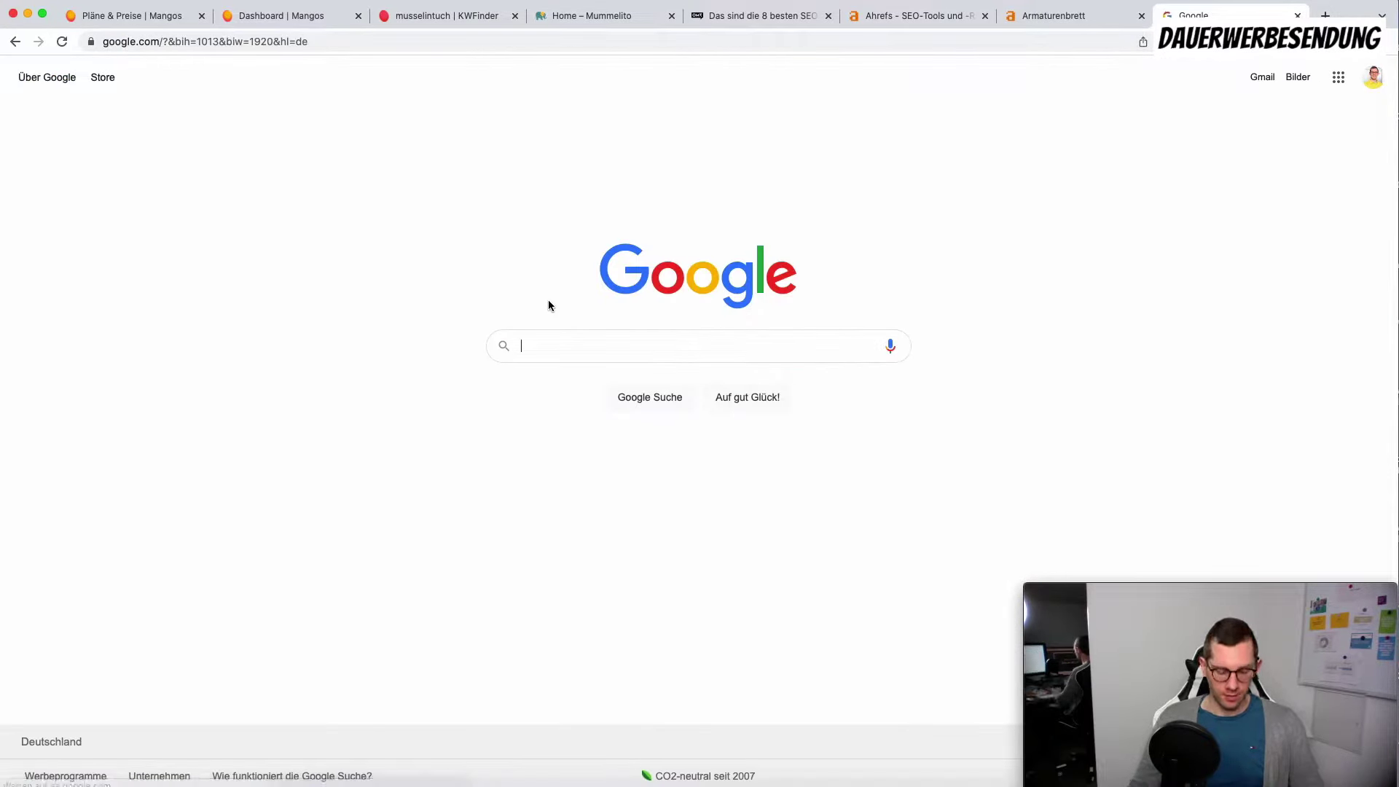
type("mussel")
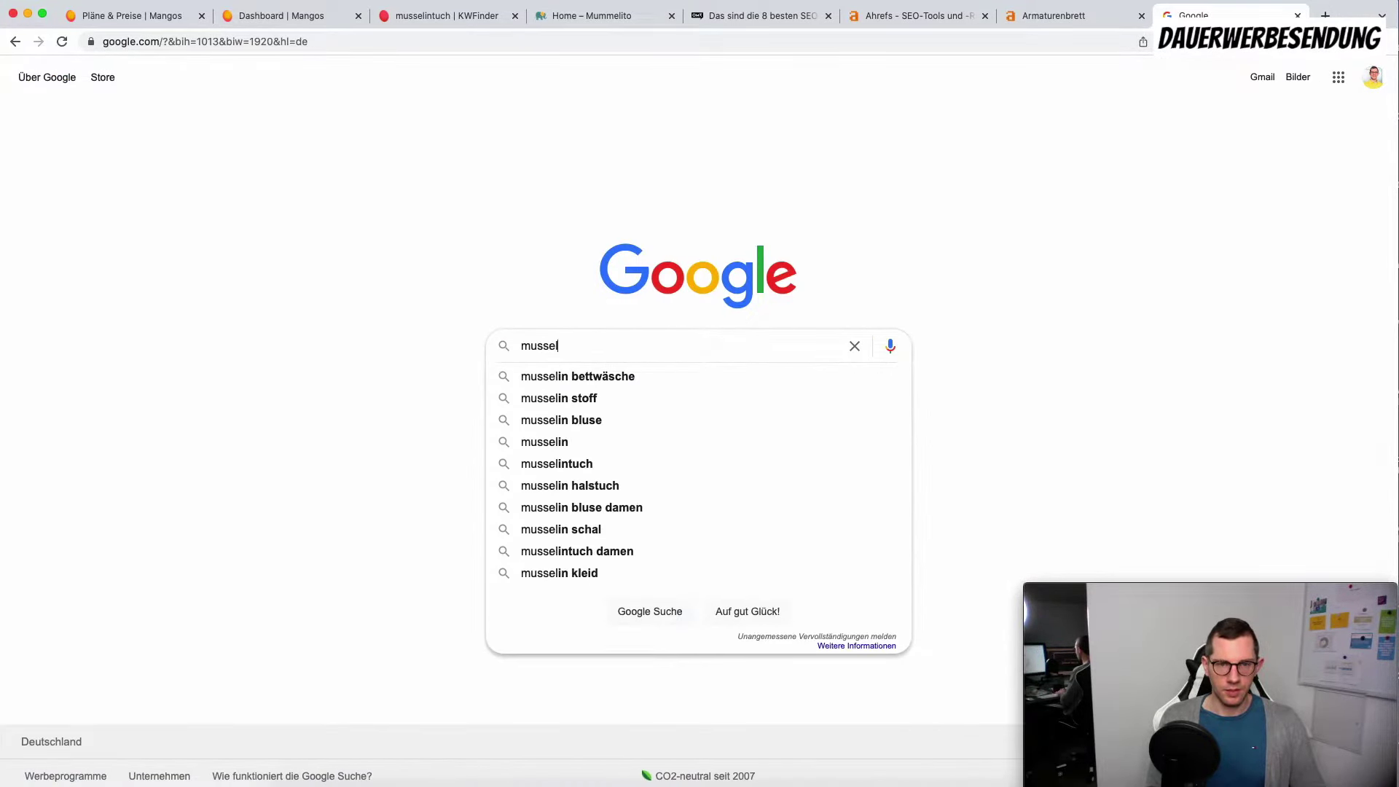
type("intuch")
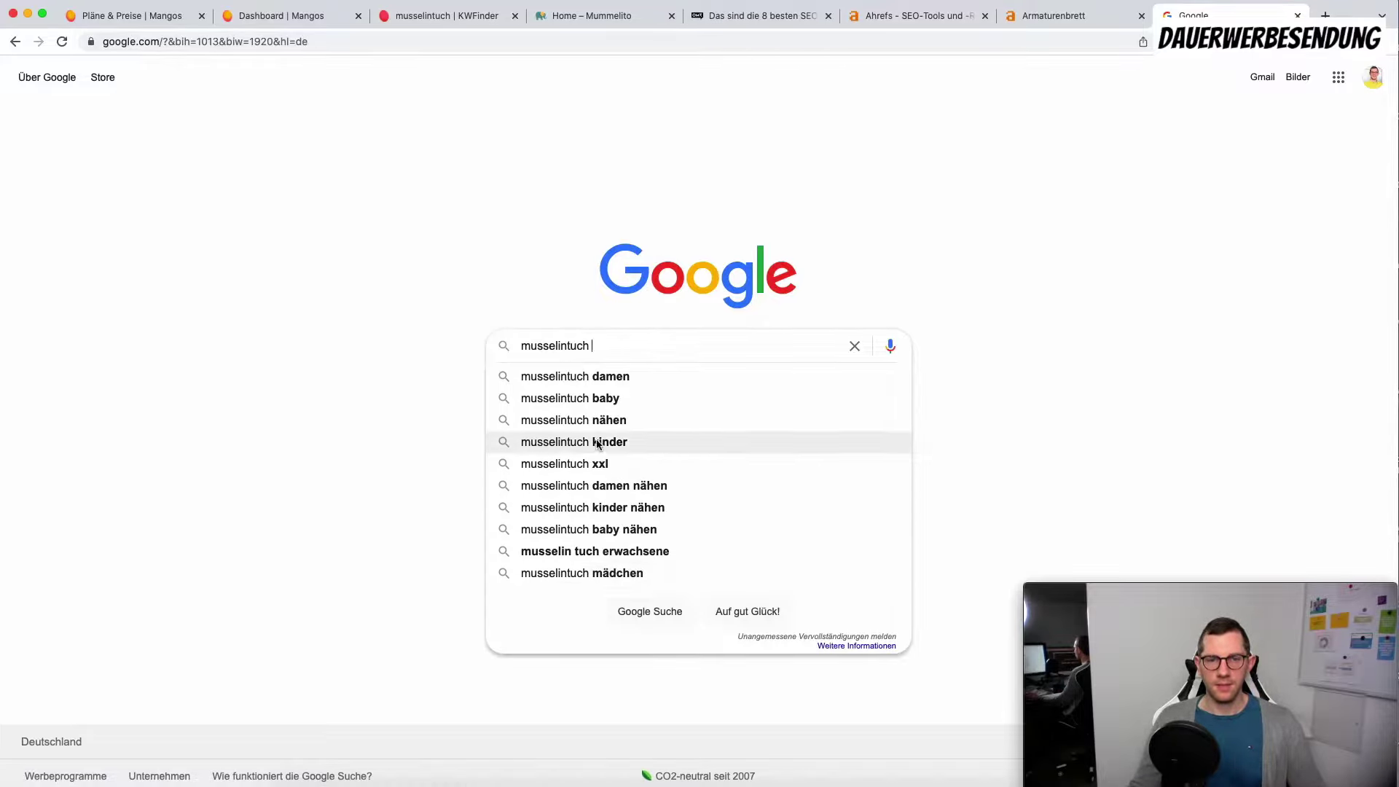
left_click(437, 16)
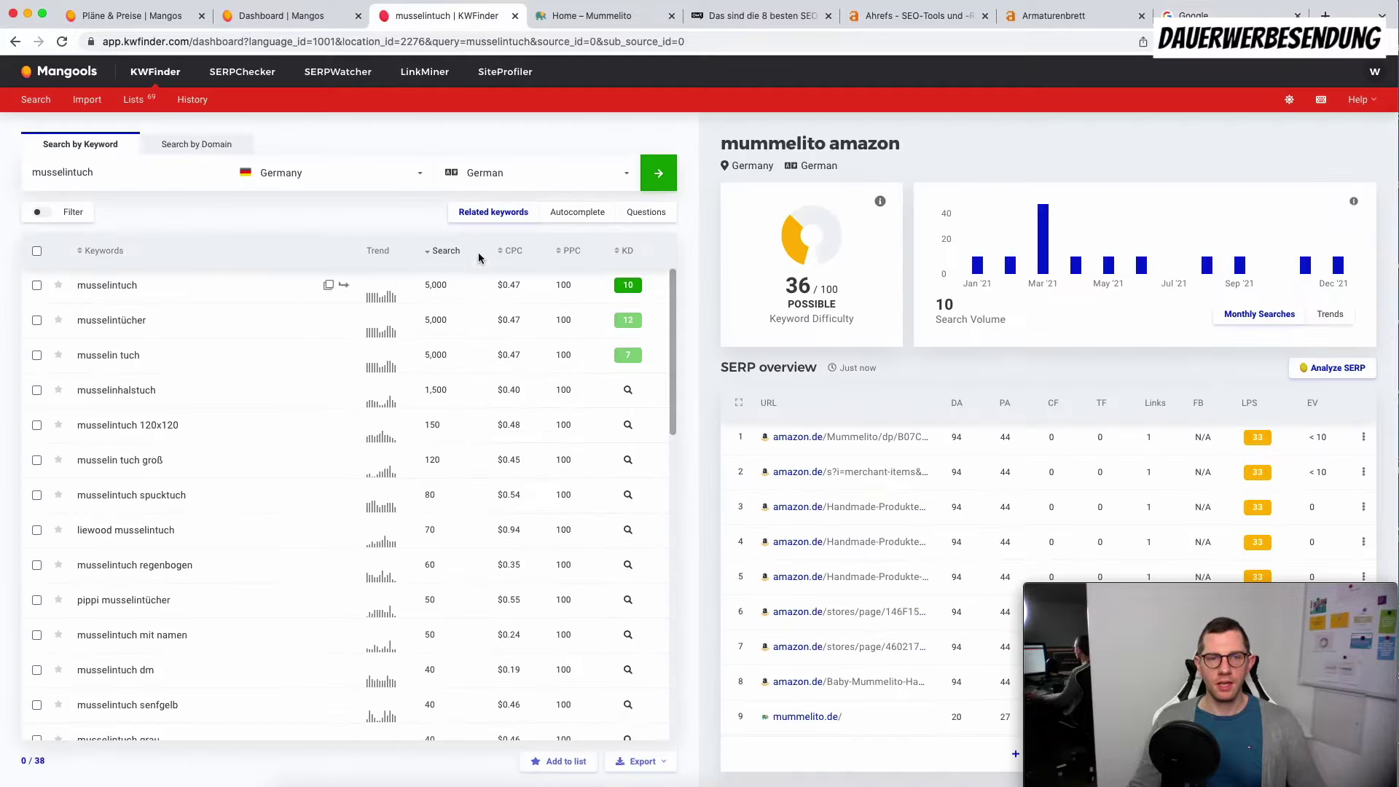
Step: Sort the musselintuch question keywords by search, check 'musselin tuch wofür' and 'weiche musselintücher', then go back to Related keywords
left_click(645, 215)
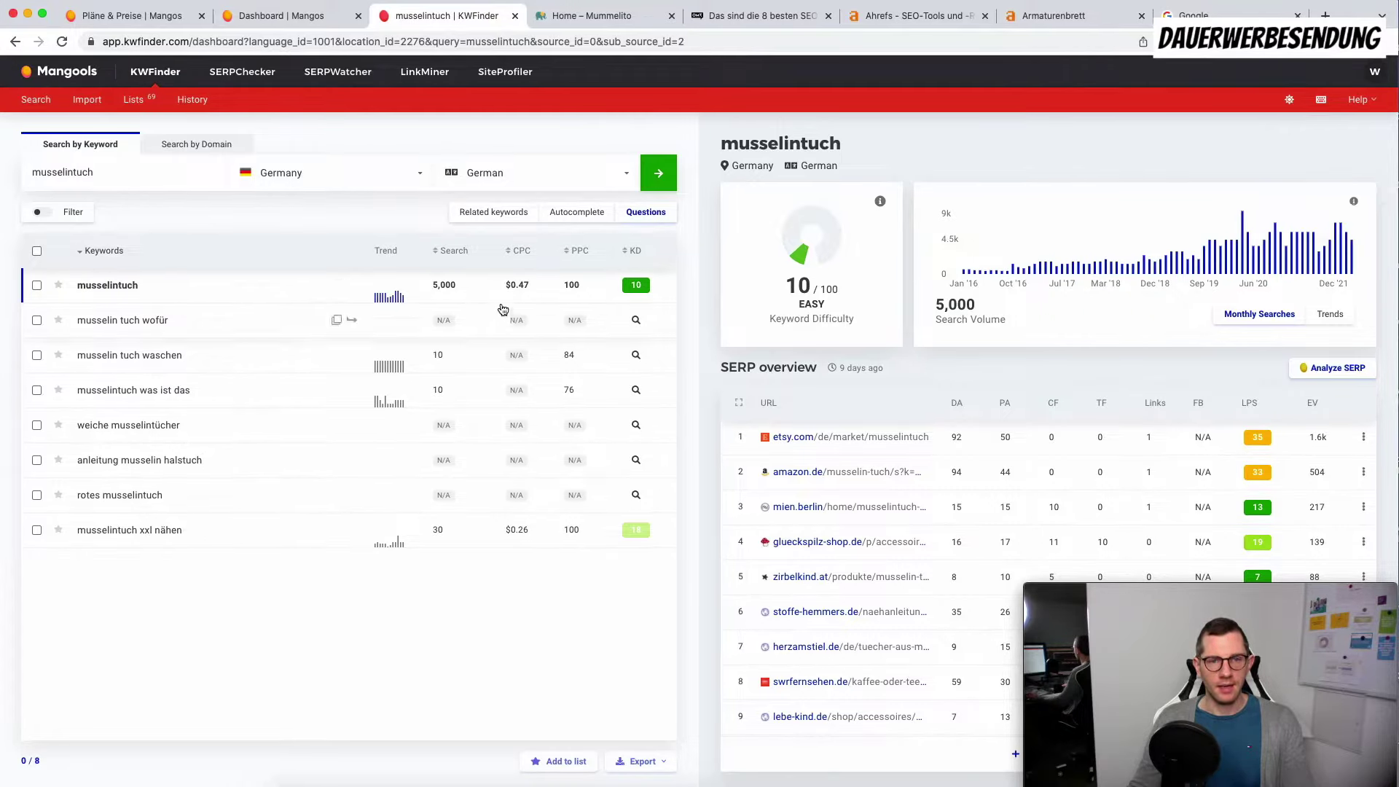
left_click(451, 253)
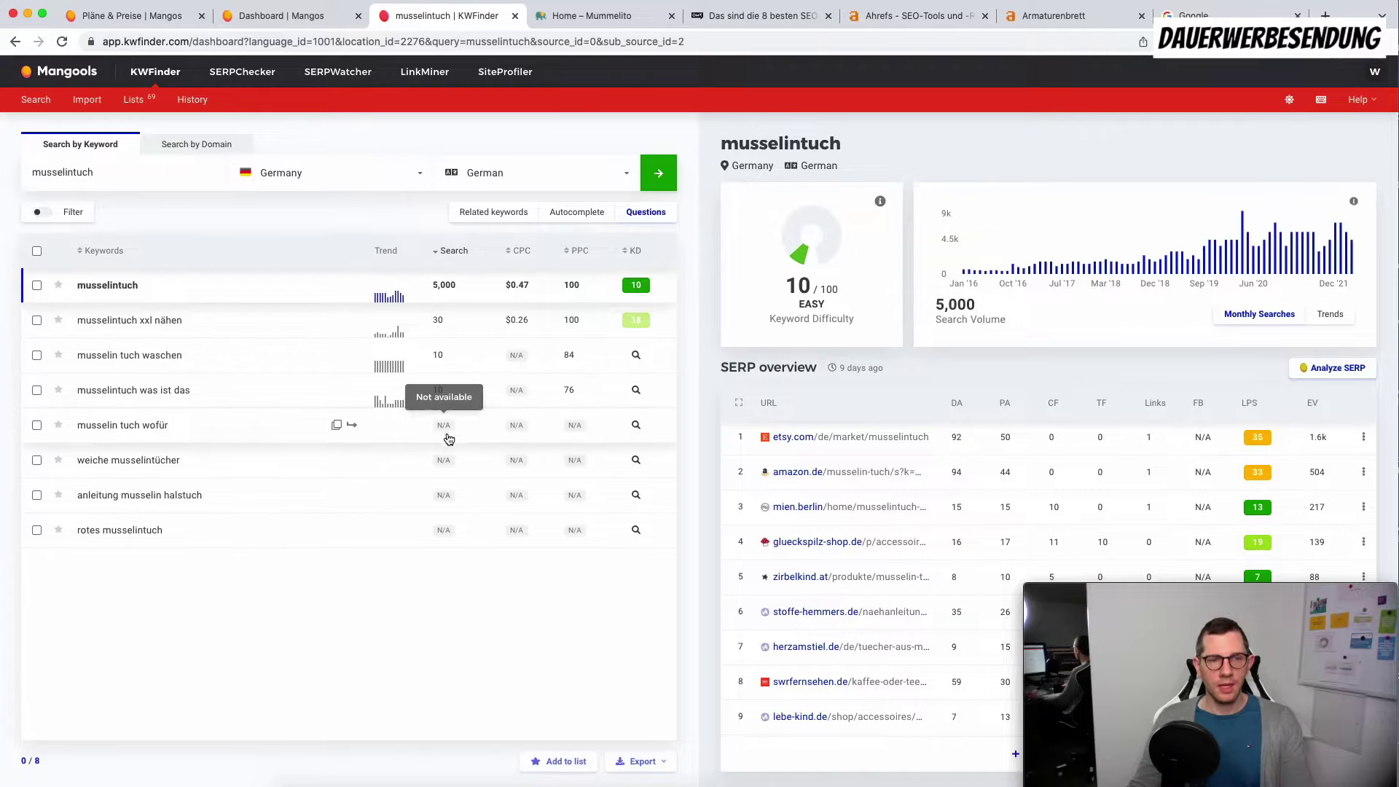
left_click(445, 433)
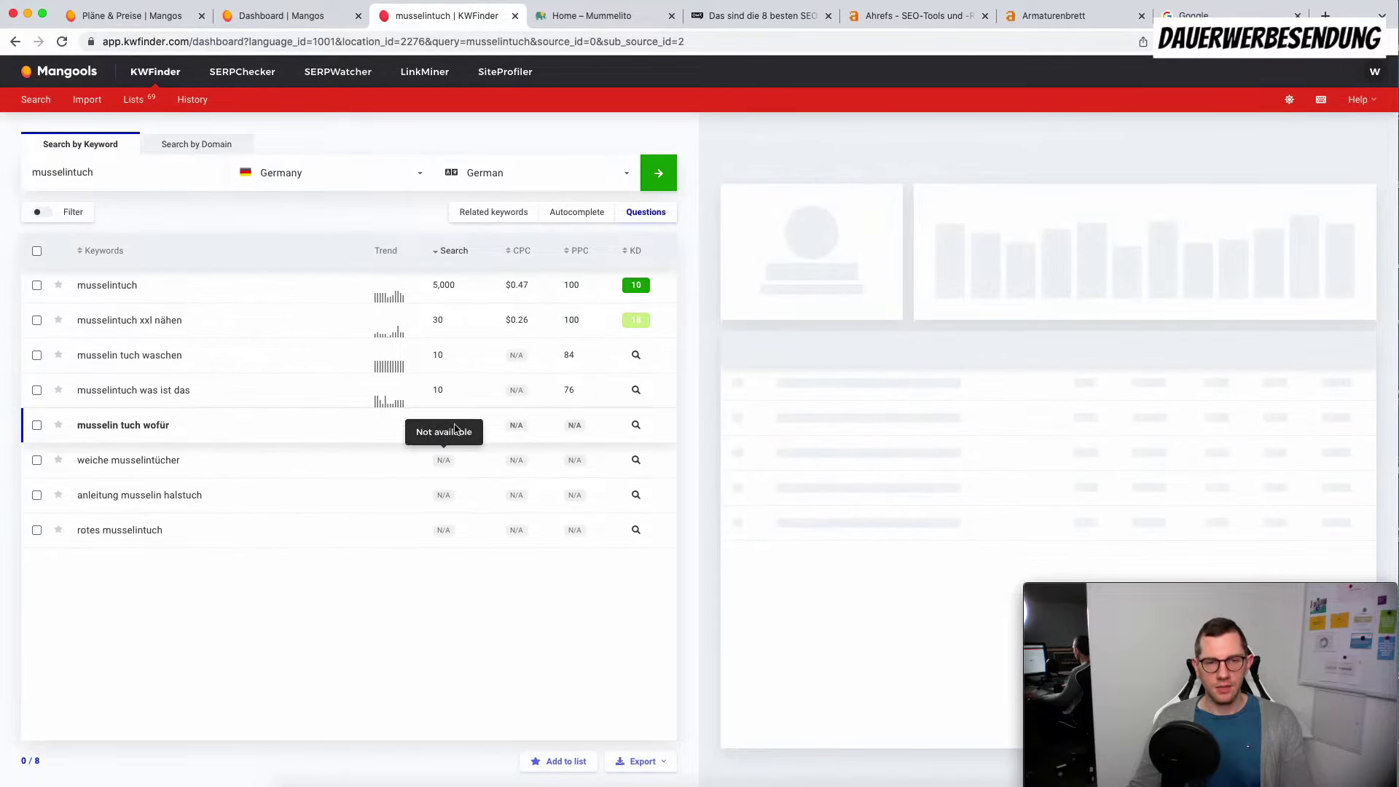
left_click(446, 462)
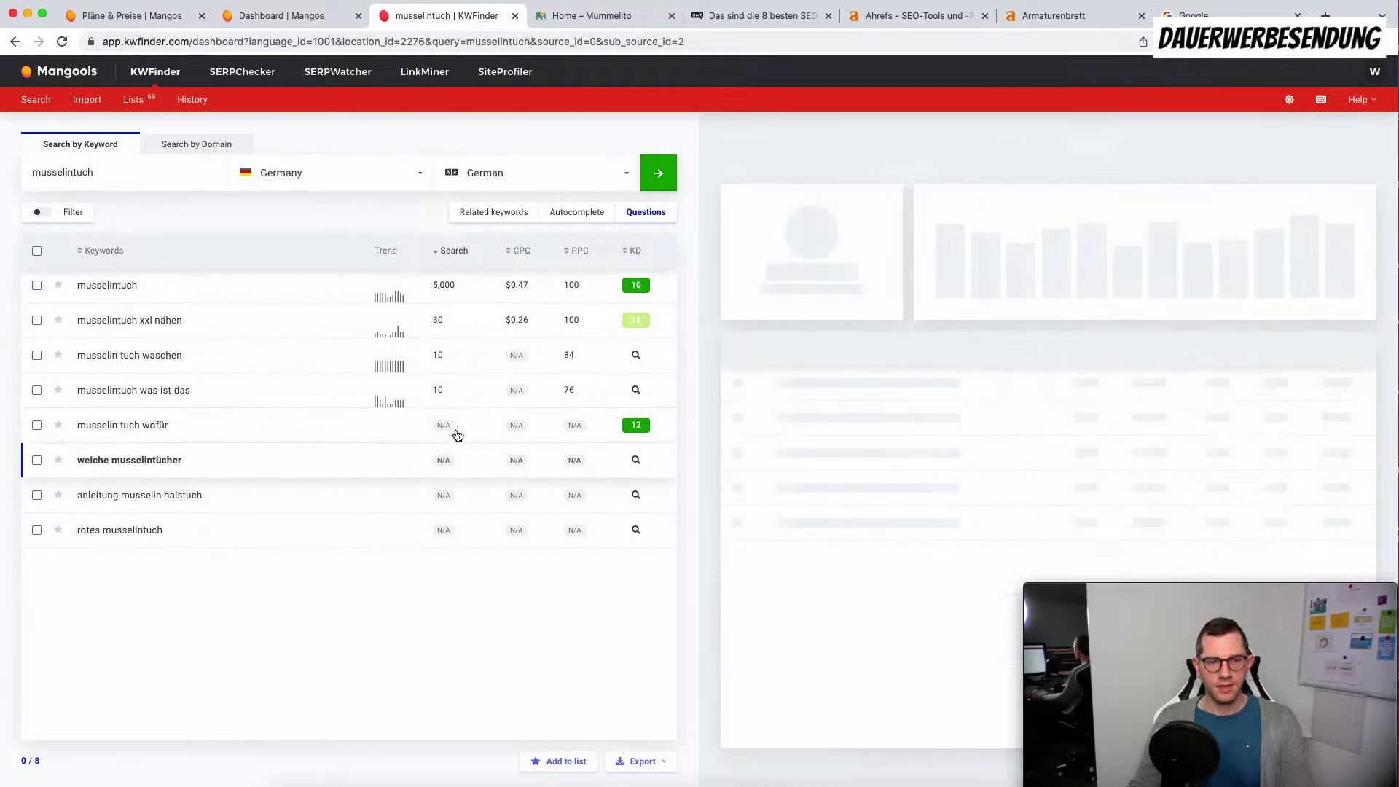
left_click(486, 214)
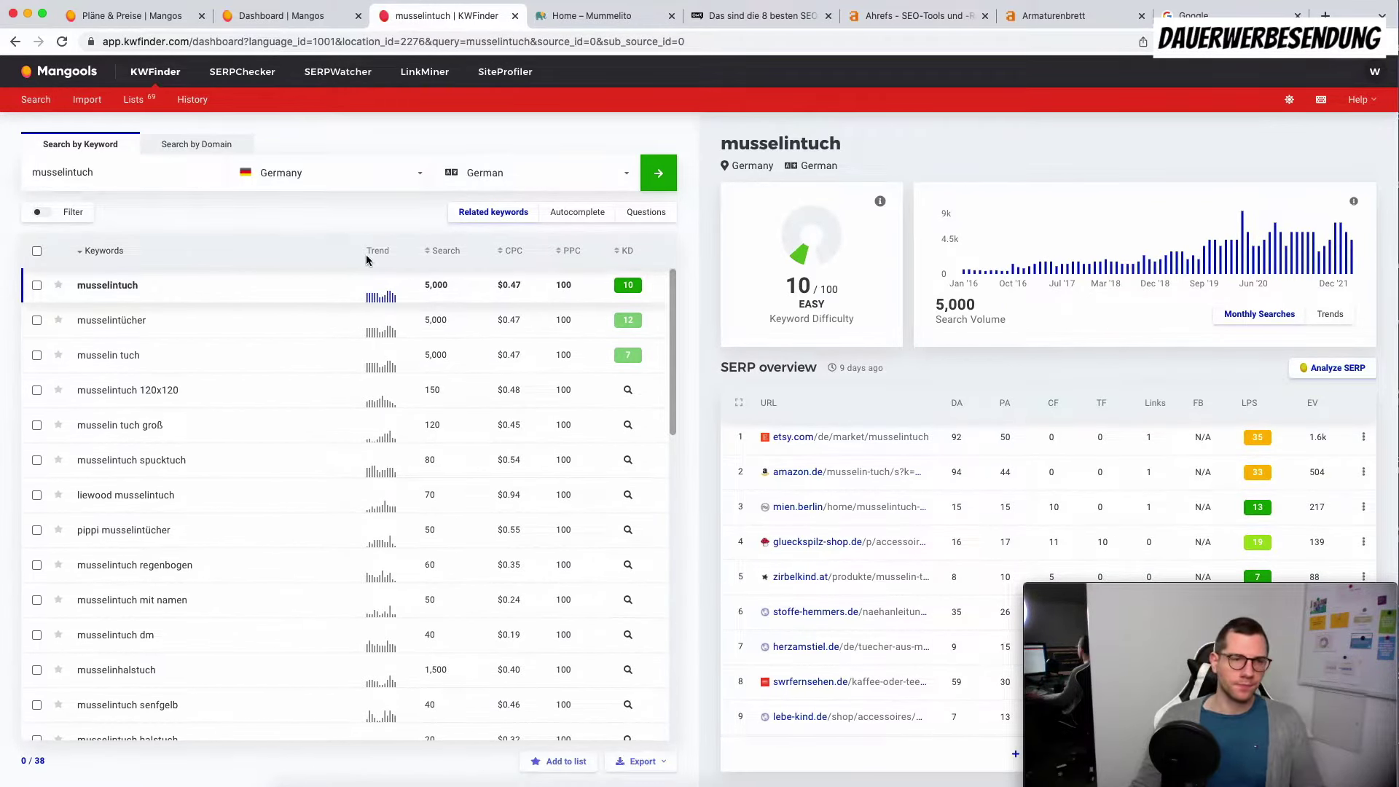
Step: Tick musselintuch, musselintücher and musselin tuch in the related keywords list
left_click(37, 285)
left_click(37, 320)
left_click(37, 354)
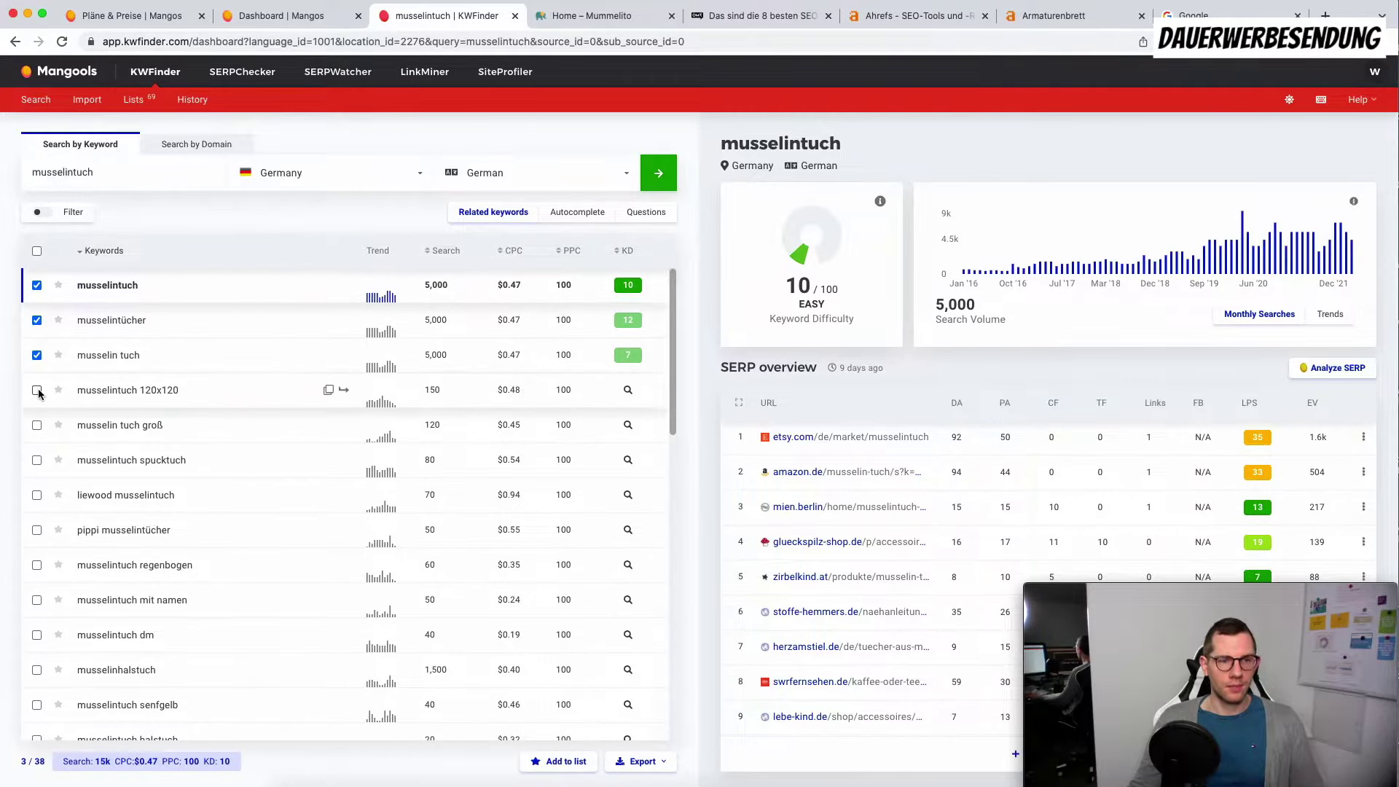
Step: Open the keyword filter, keep the OR match for included keywords, then reset the filters
left_click(69, 217)
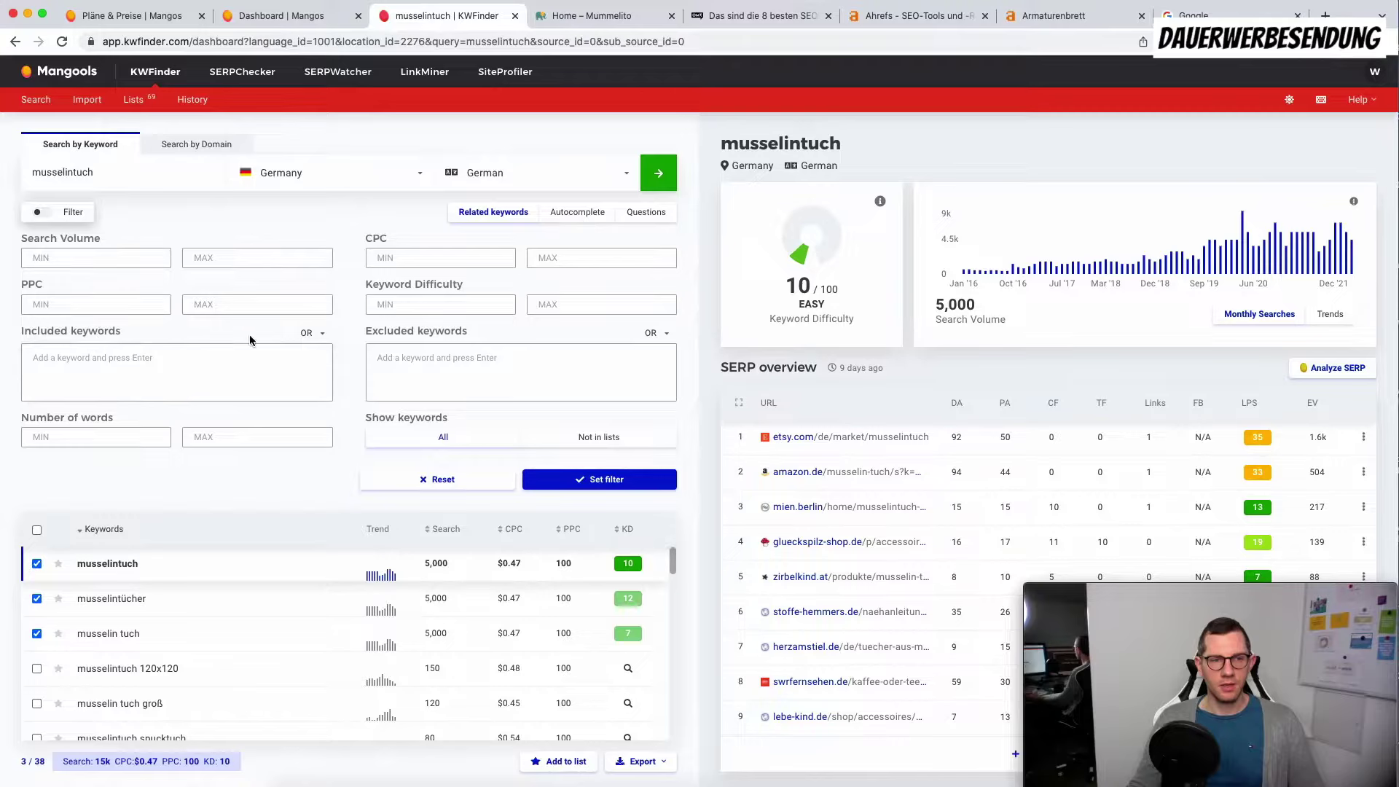
left_click(321, 334)
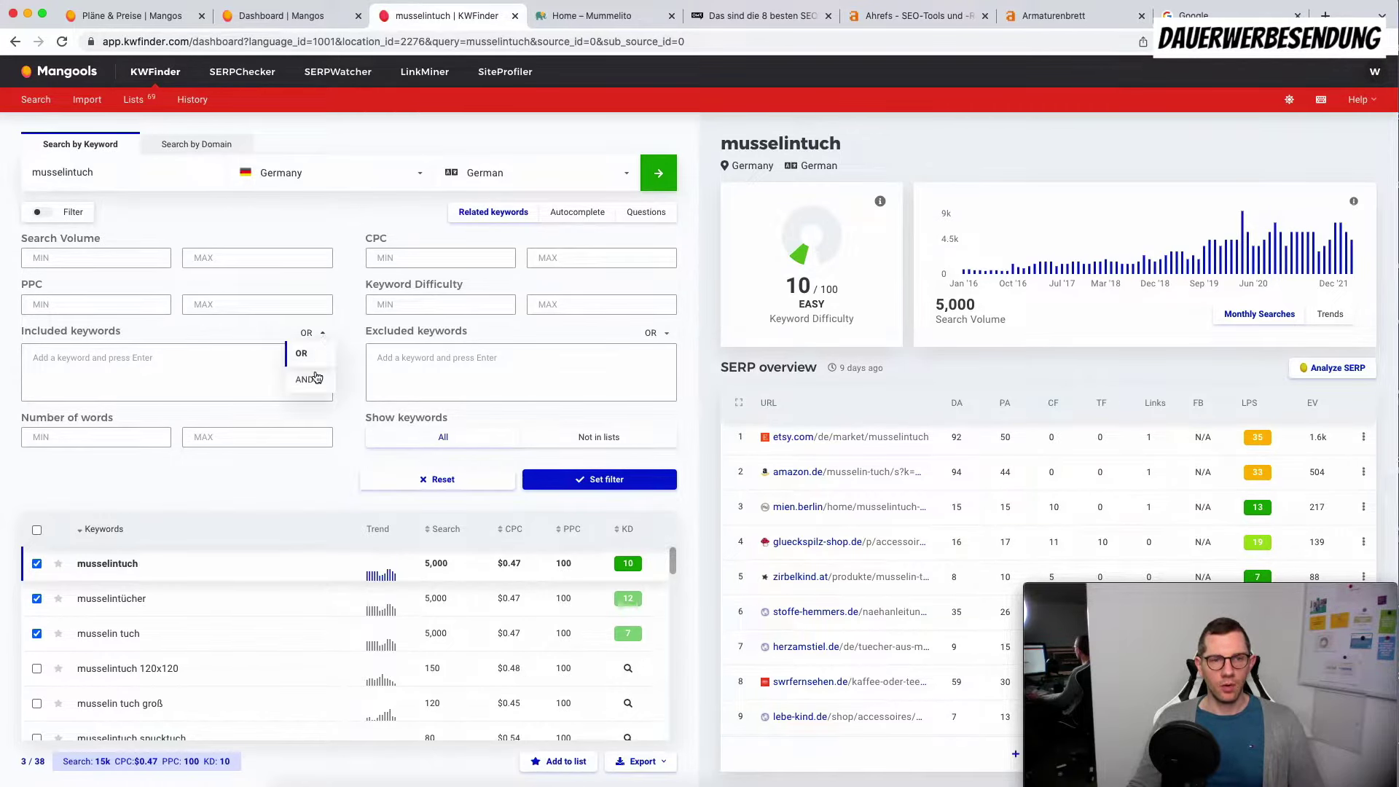
left_click(340, 329)
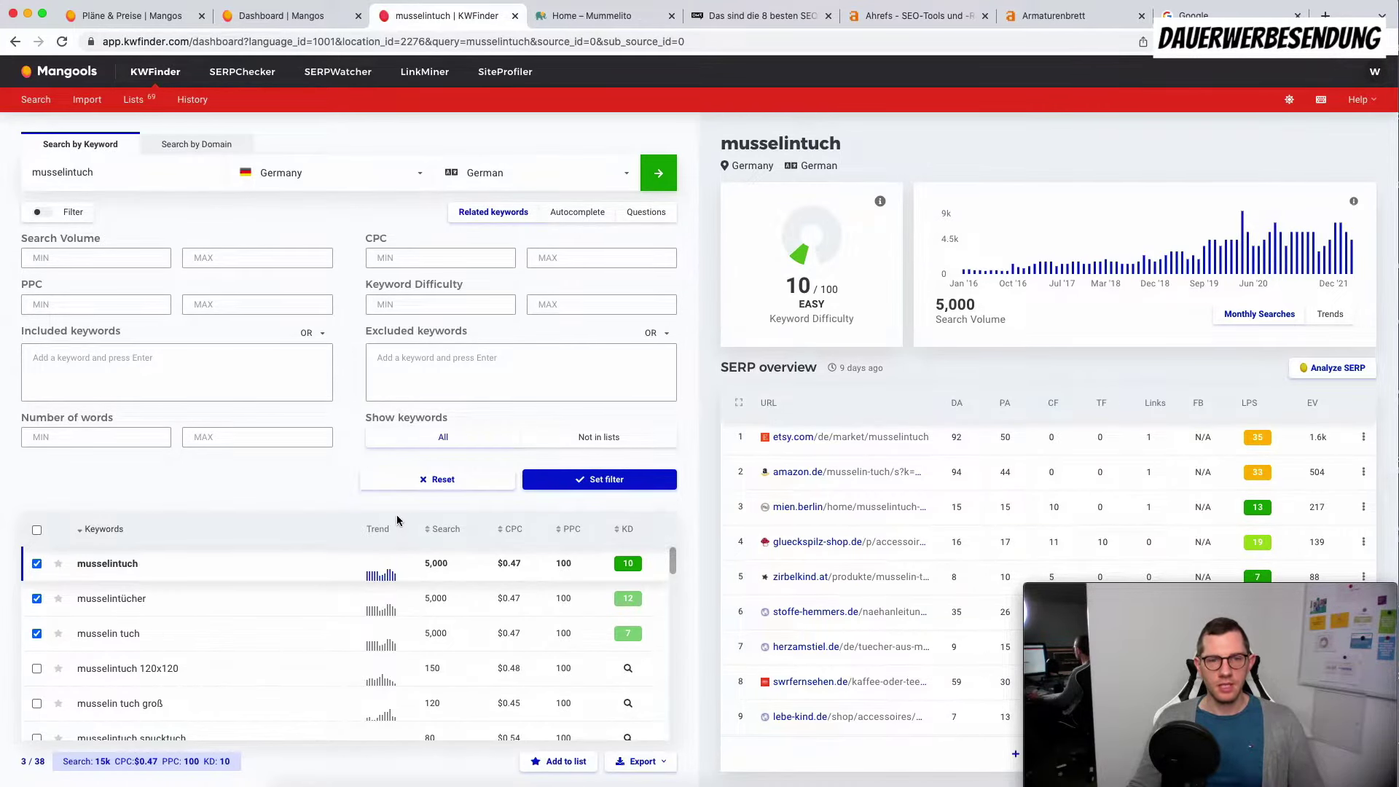
left_click(451, 482)
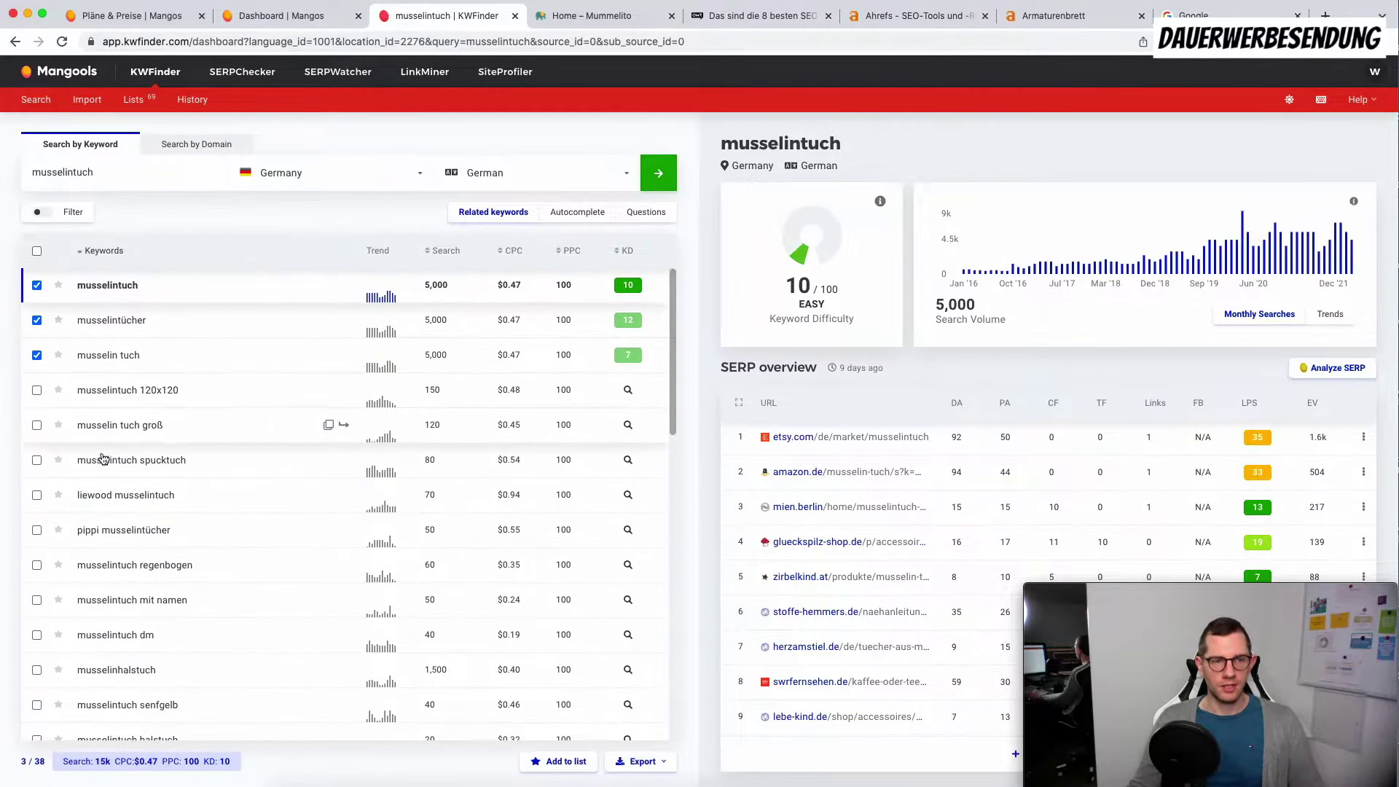
Step: Tick musselin tuch groß, spucktuch, regenbogen, mit namen, musselinhalstuch, senfgelb, halstuch and großes musselintuch
left_click(37, 426)
left_click(36, 460)
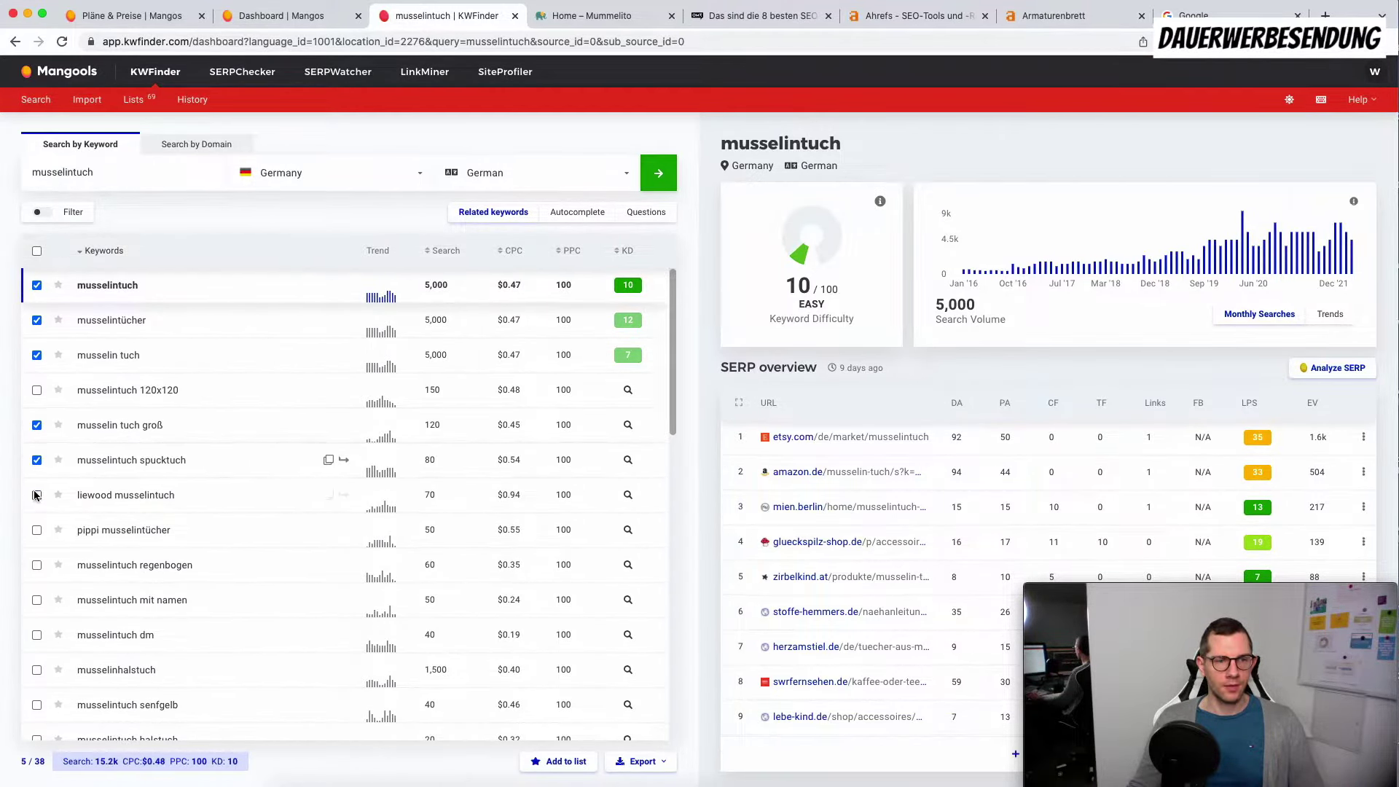
left_click(37, 567)
left_click(36, 600)
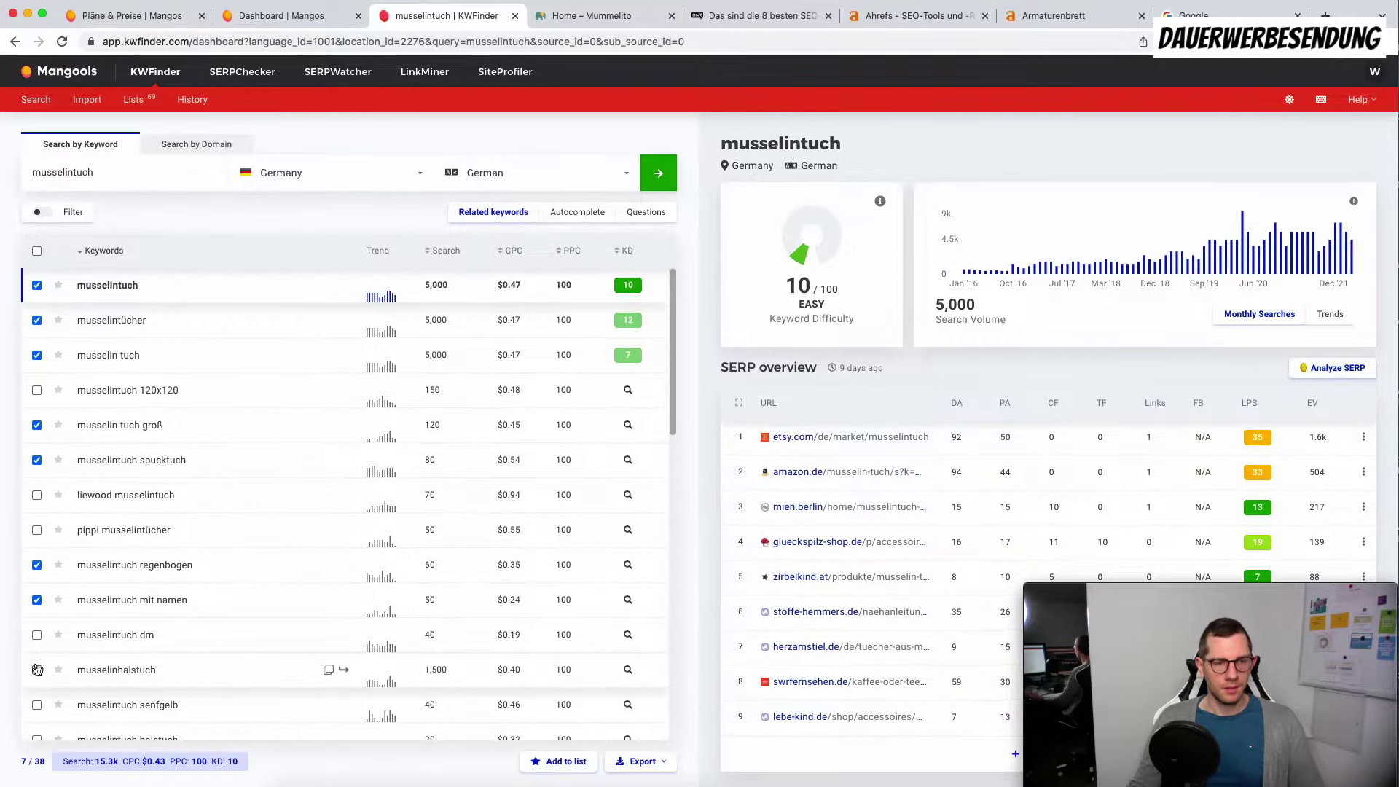
scroll(37, 669, "down", 5)
left_click(37, 452)
left_click(36, 487)
left_click(37, 522)
left_click(37, 557)
Step: Tick musselin tuch 100x100, 120x120, mehrfarbig, 130x130, musselintuch groß and musselintuch grau
scroll(34, 587, "down", 1)
scroll(34, 592, "down", 1)
left_click(37, 523)
scroll(38, 522, "up", 5)
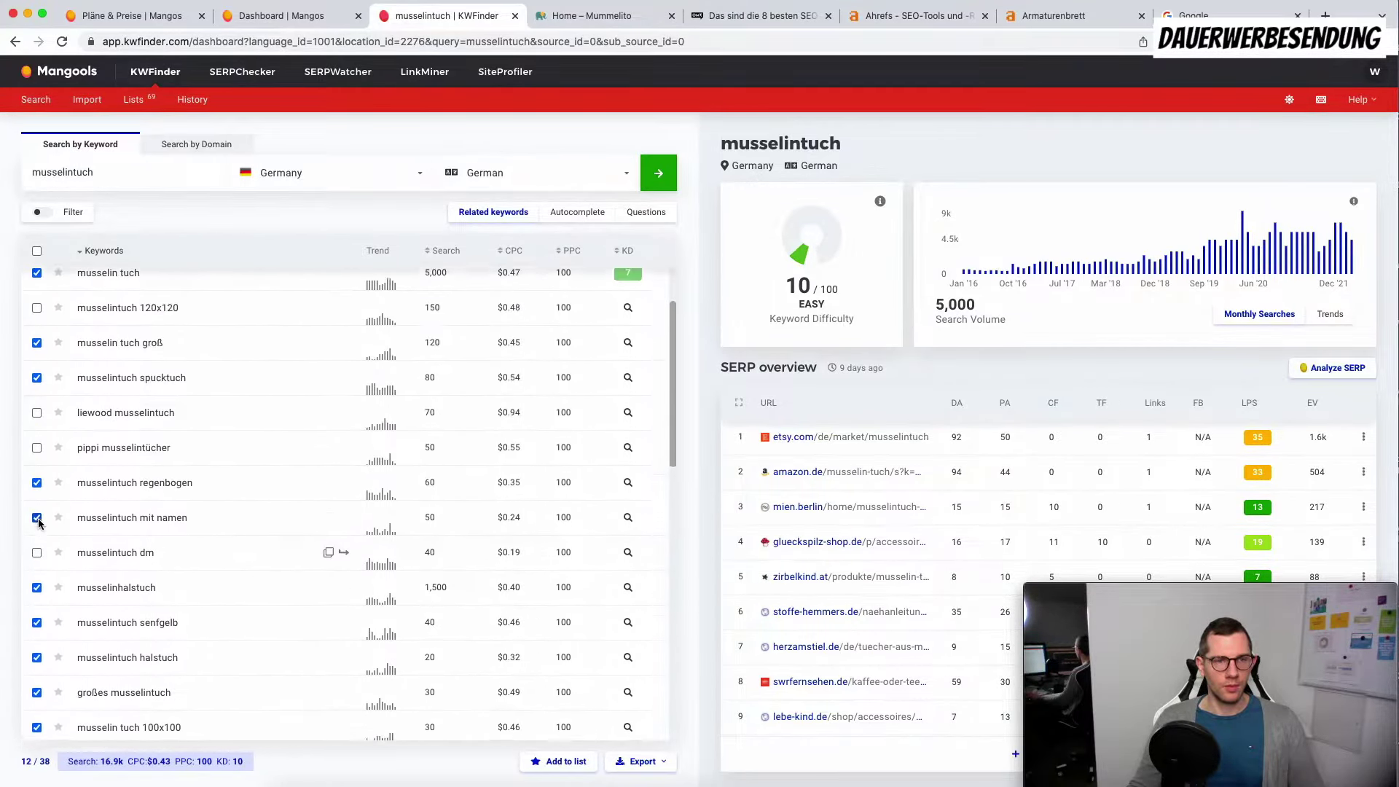
left_click(38, 353)
scroll(87, 494, "down", 4)
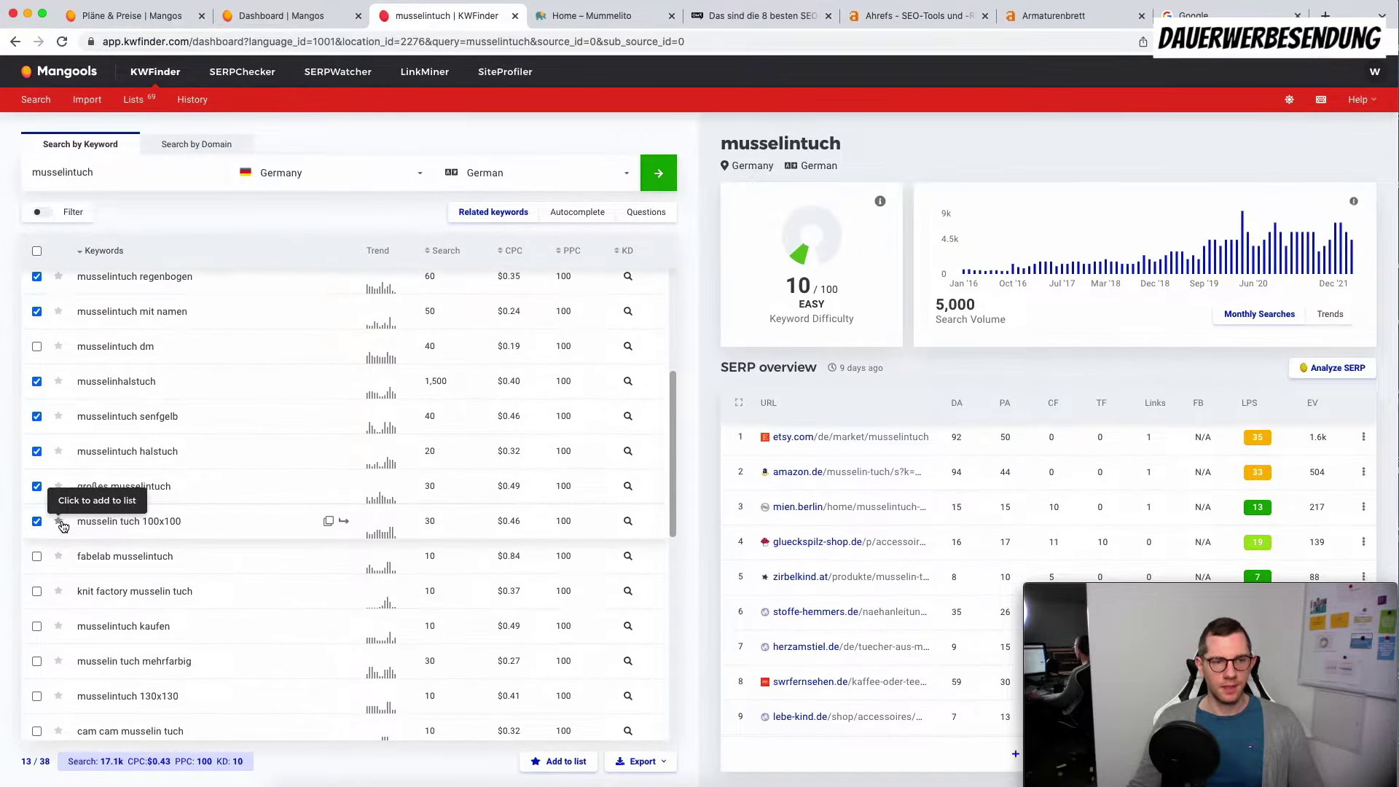
scroll(51, 523, "down", 3)
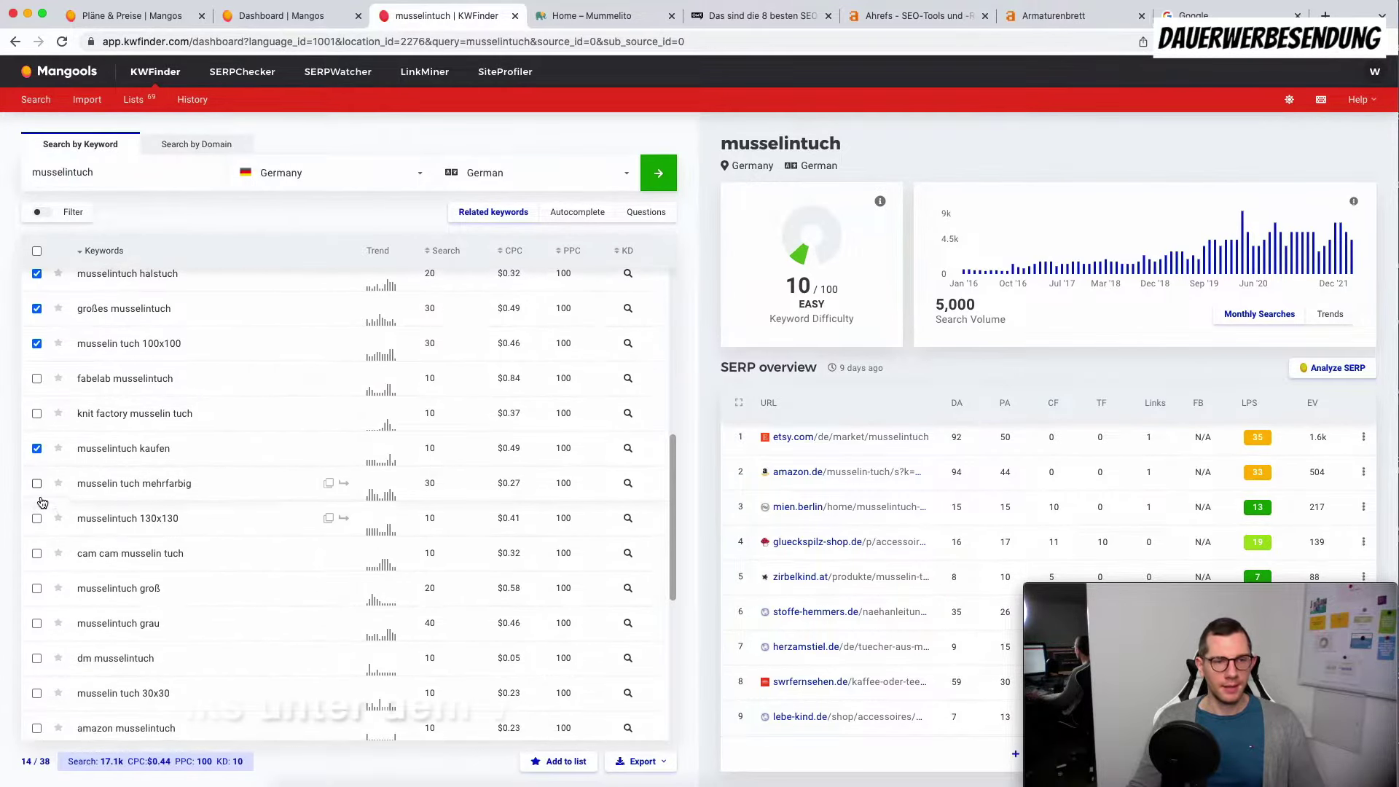
left_click(36, 484)
left_click(37, 519)
scroll(40, 574, "down", 2)
left_click(37, 497)
left_click(37, 532)
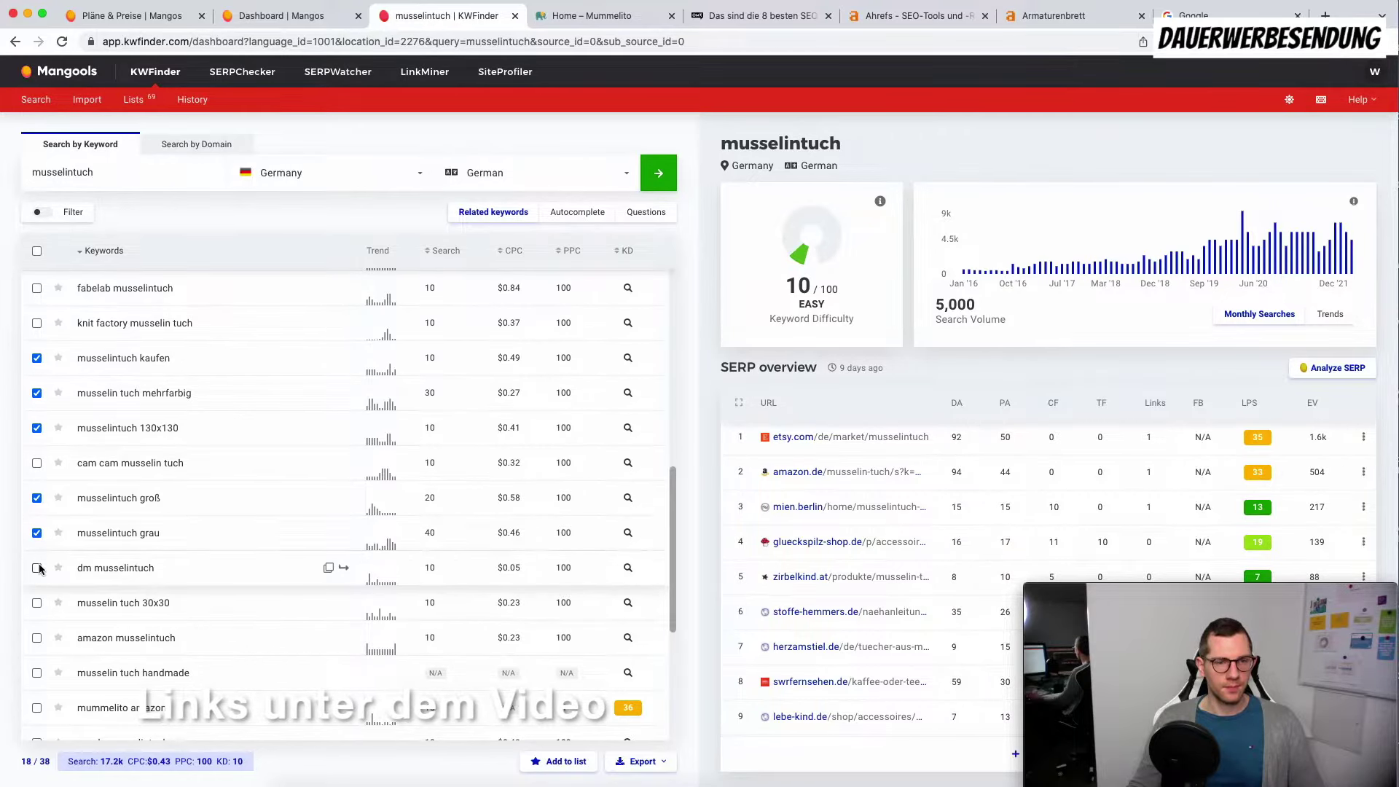
Step: Tick musselin tuch 30x30, handmade, weiß, baumwoll musselin tuch and musselin tuch mit bommelborte
scroll(40, 576, "down", 2)
left_click(36, 539)
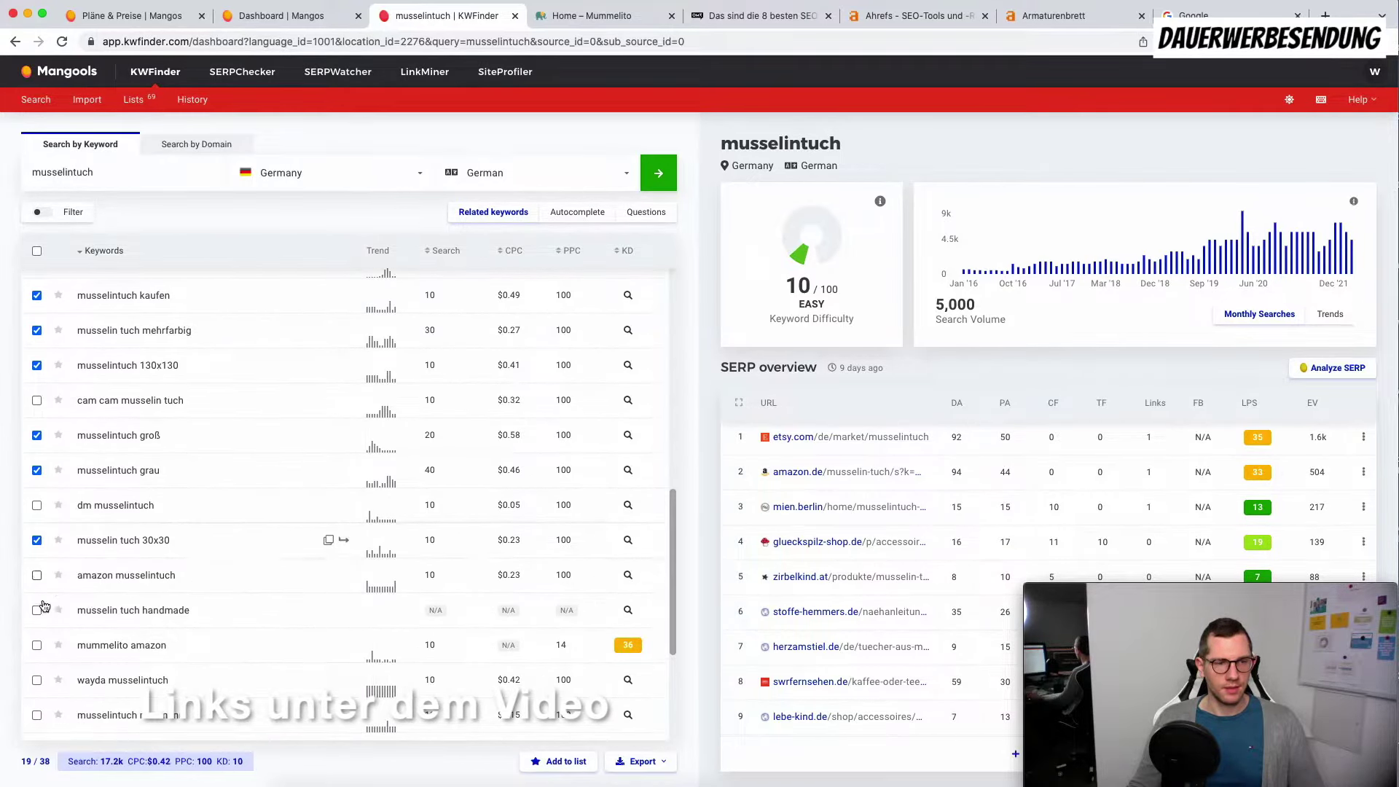
scroll(42, 589, "down", 2)
left_click(36, 540)
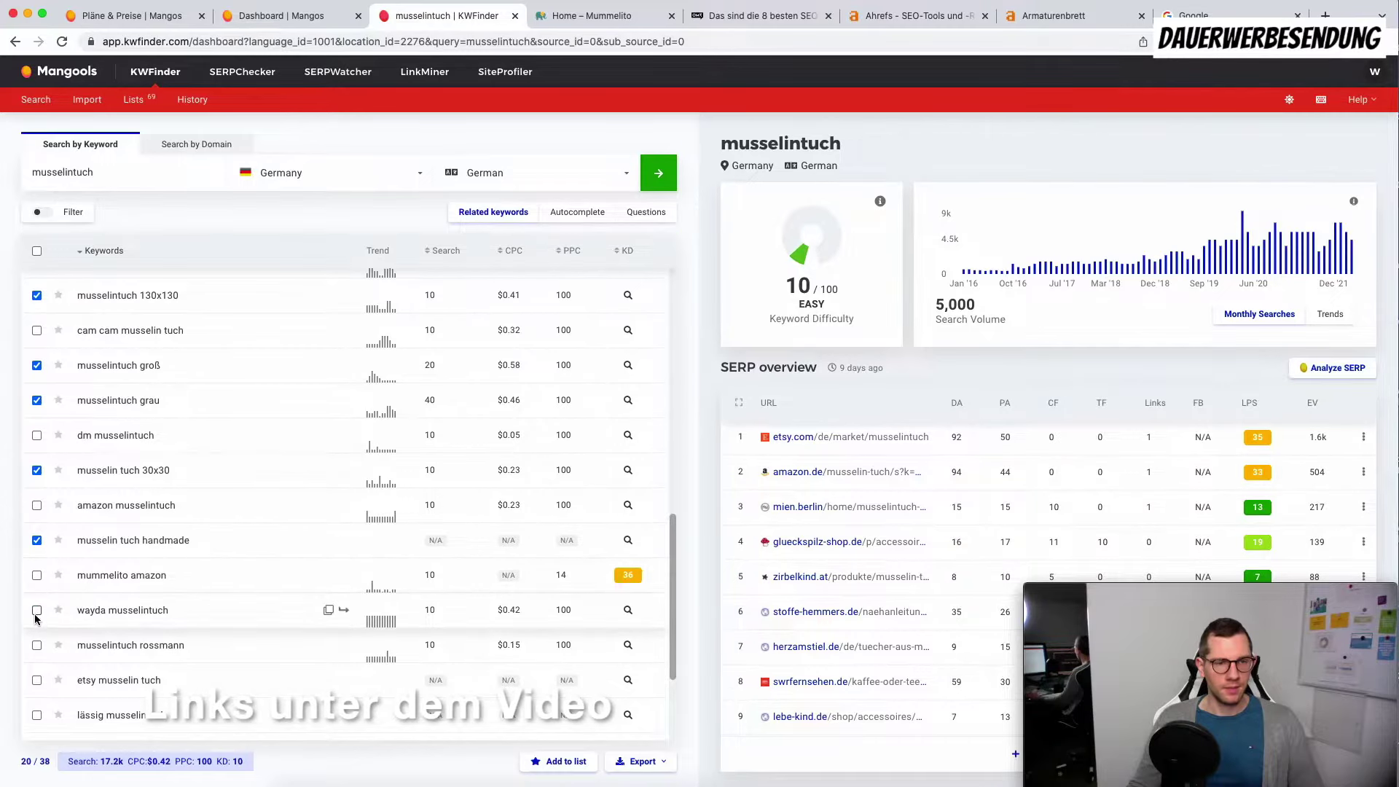
scroll(34, 650, "down", 5)
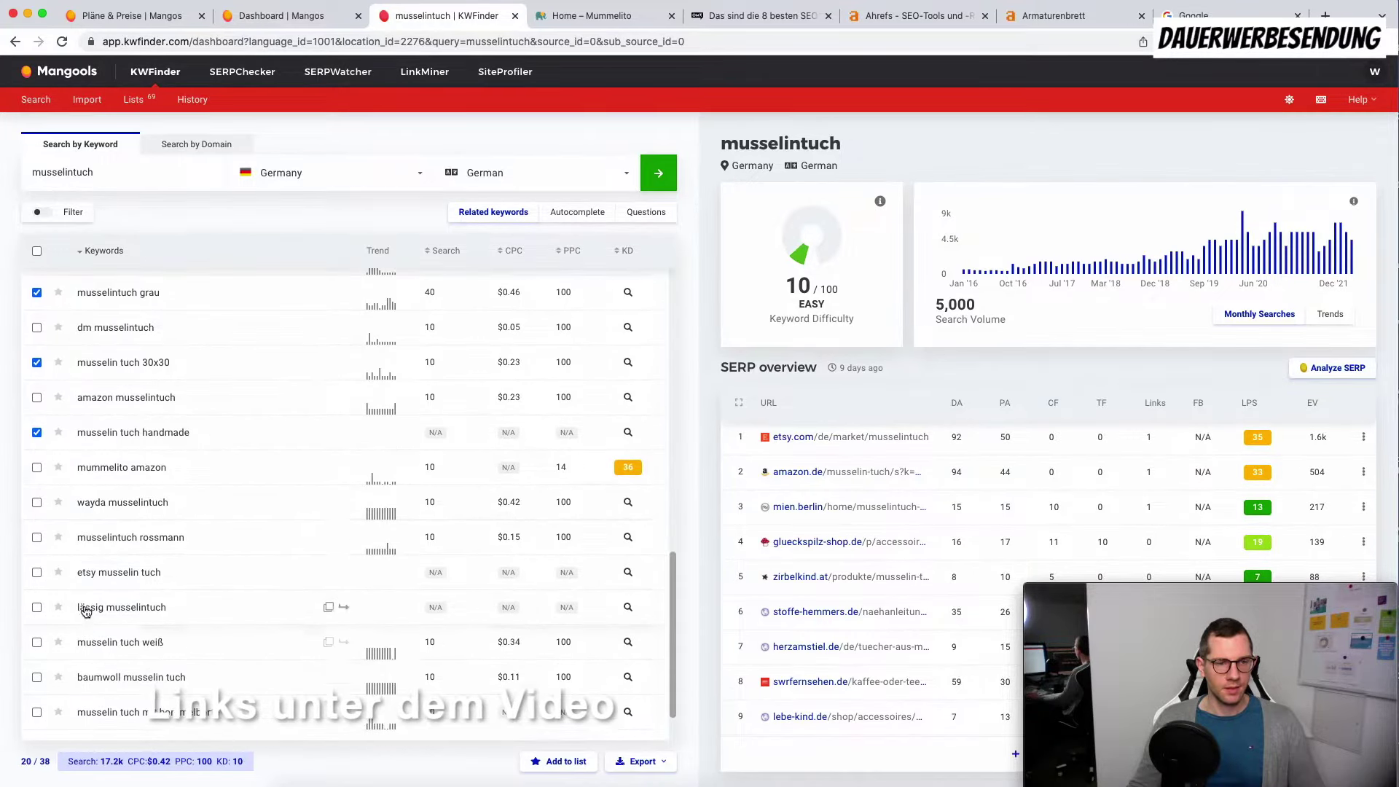
left_click(36, 582)
left_click(36, 617)
left_click(37, 653)
Step: Tick musselin tuch senfgelb and save the chosen keywords to a new list named 'mummelito'
left_click(37, 721)
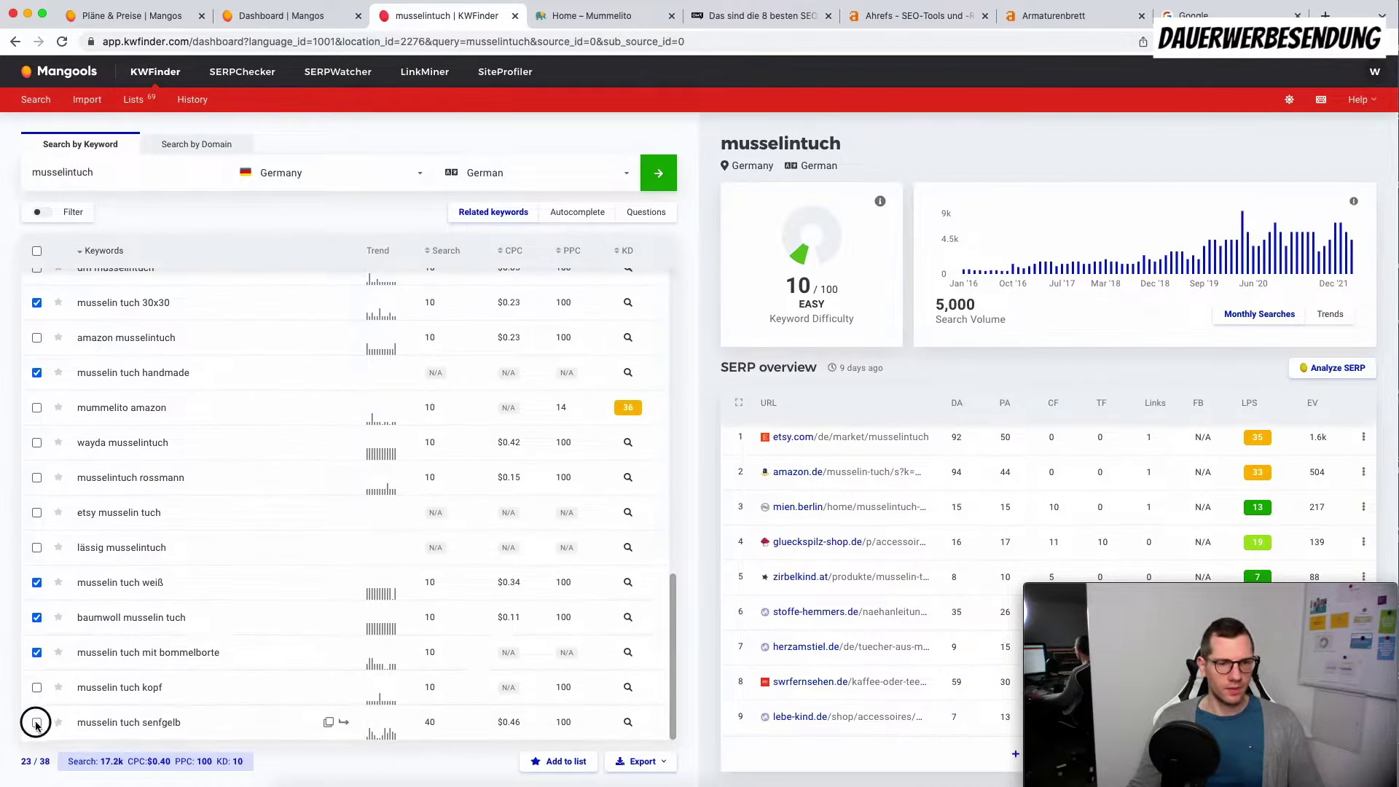
left_click(576, 761)
left_click(739, 202)
type("m")
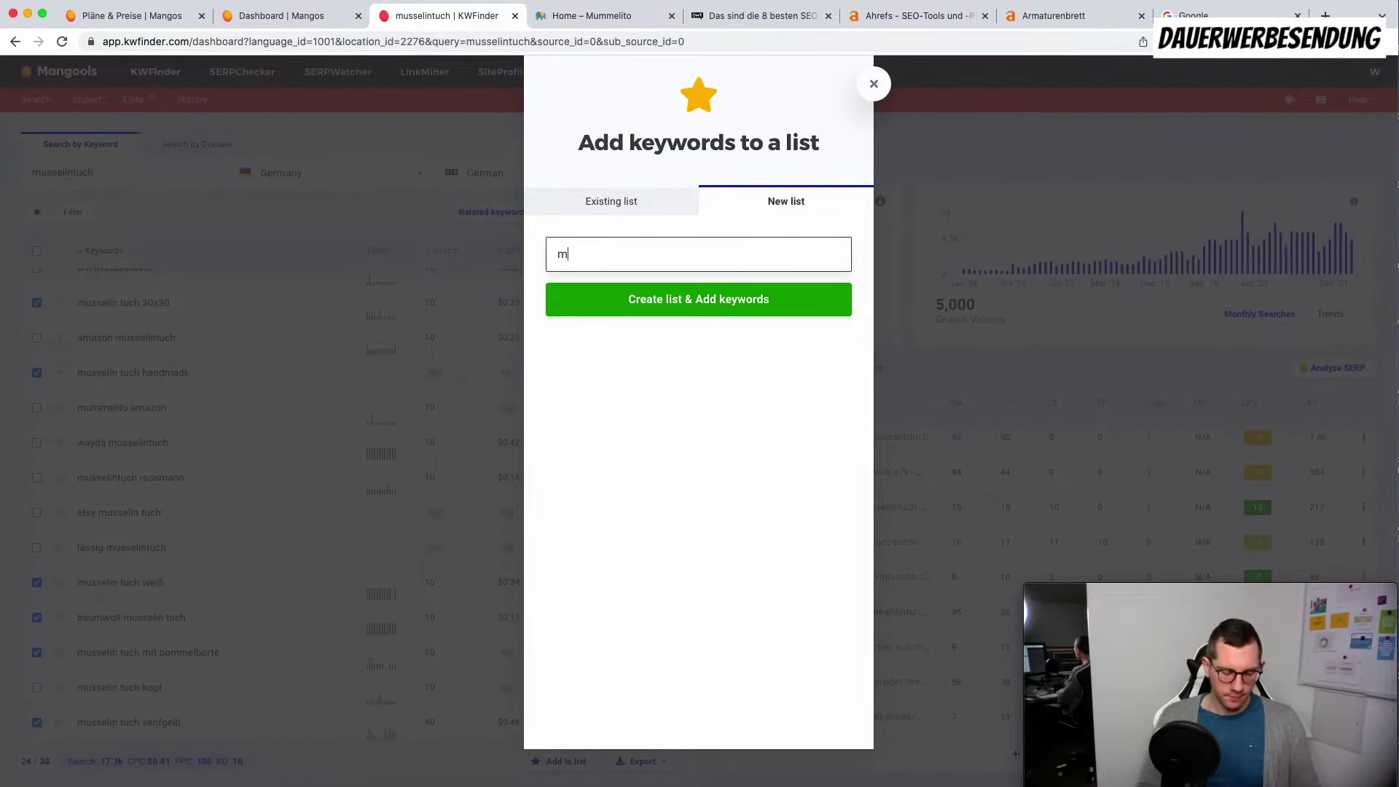
type("ummelito")
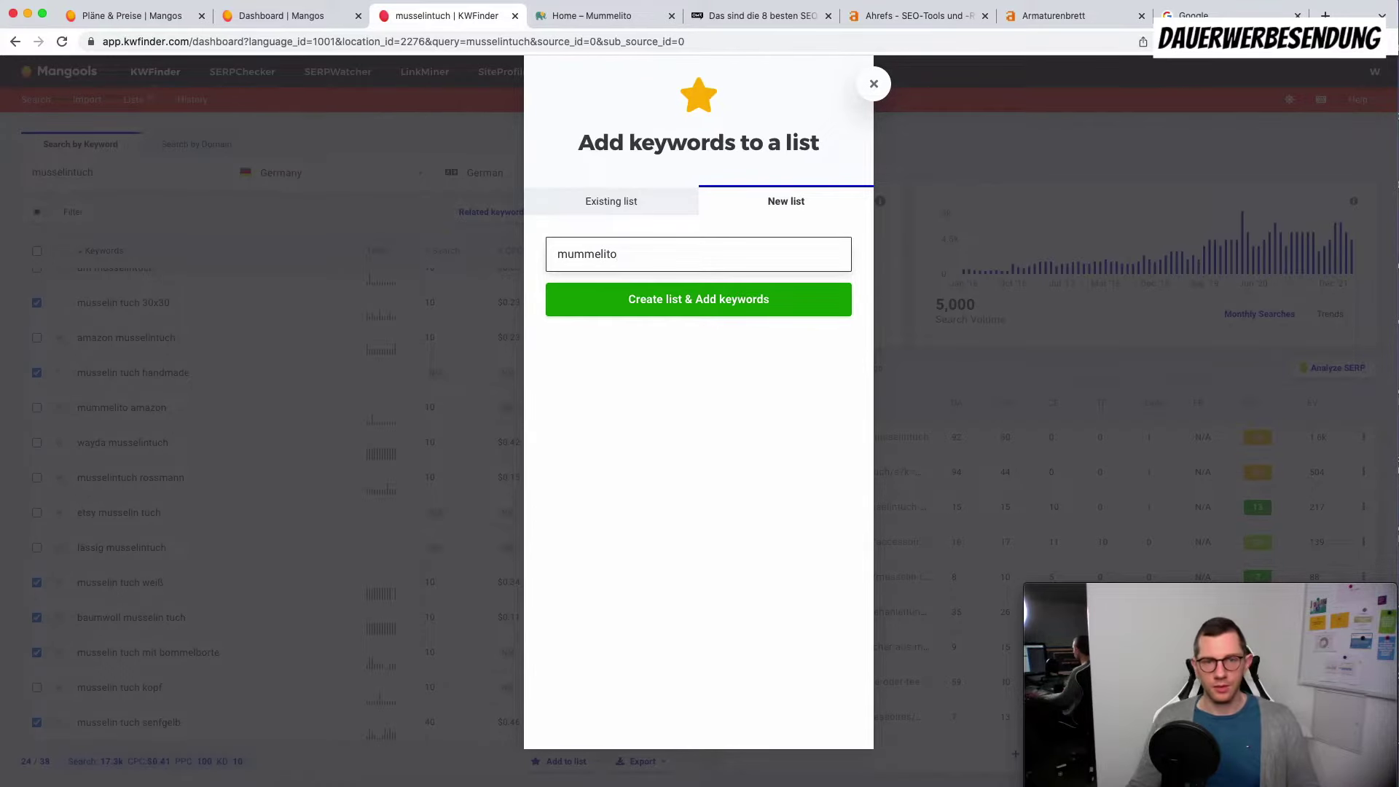
left_click(681, 295)
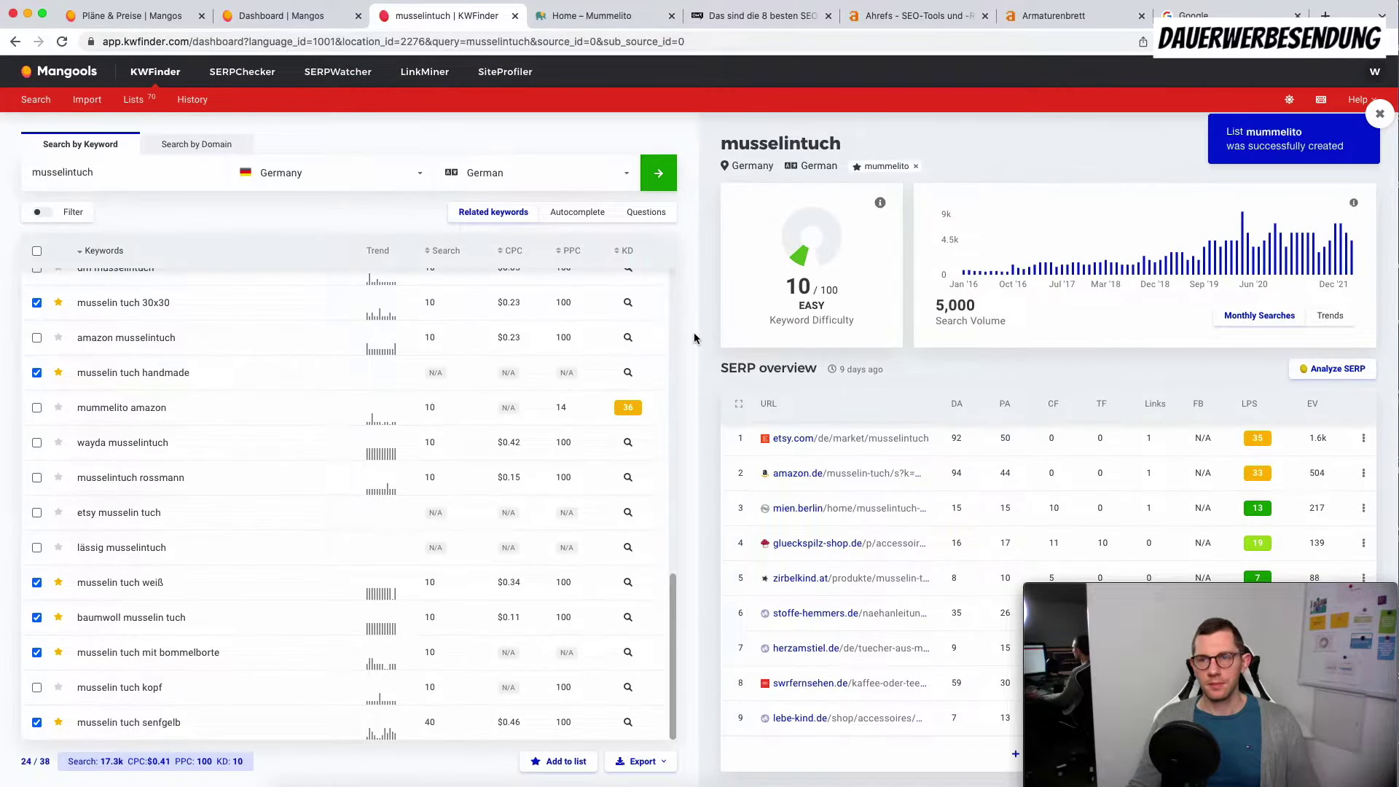
left_click(156, 108)
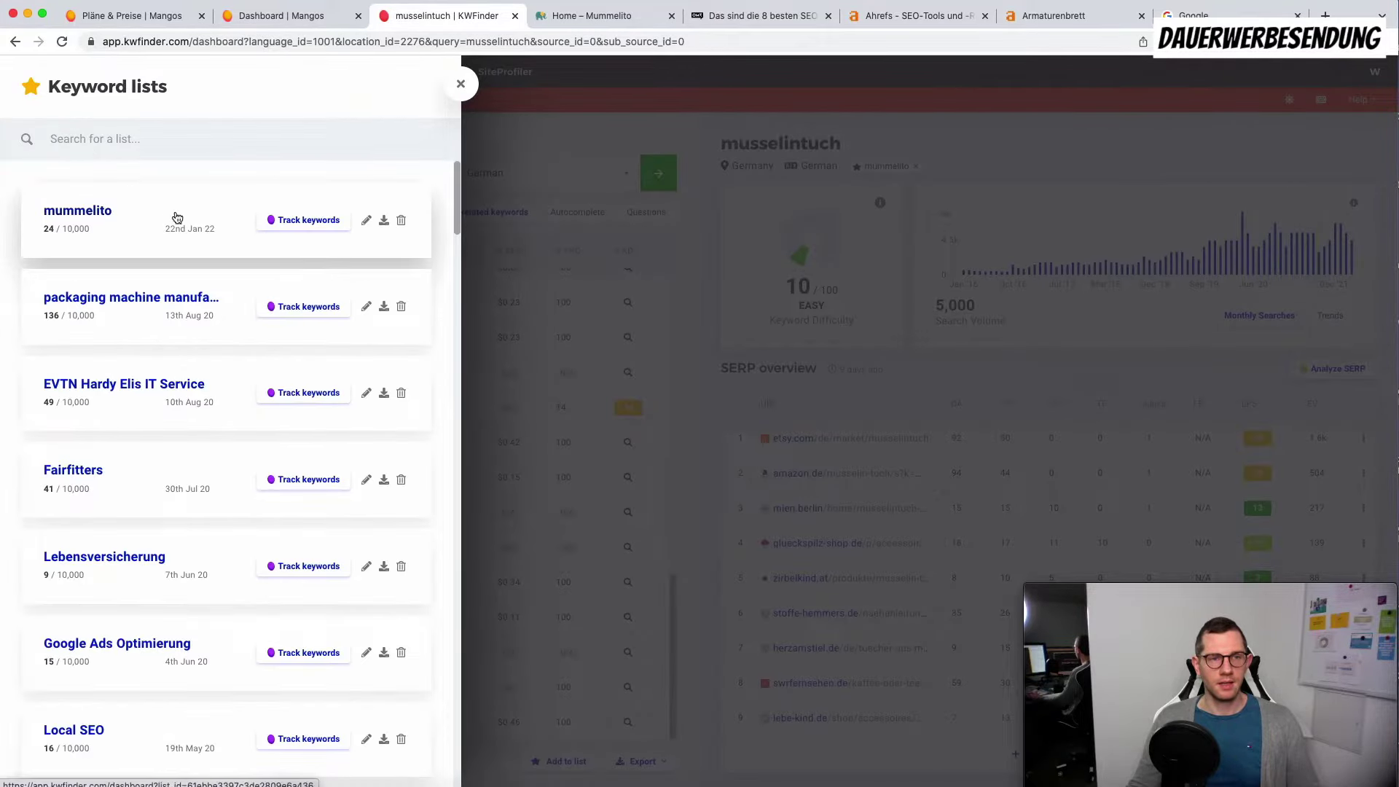
left_click(294, 228)
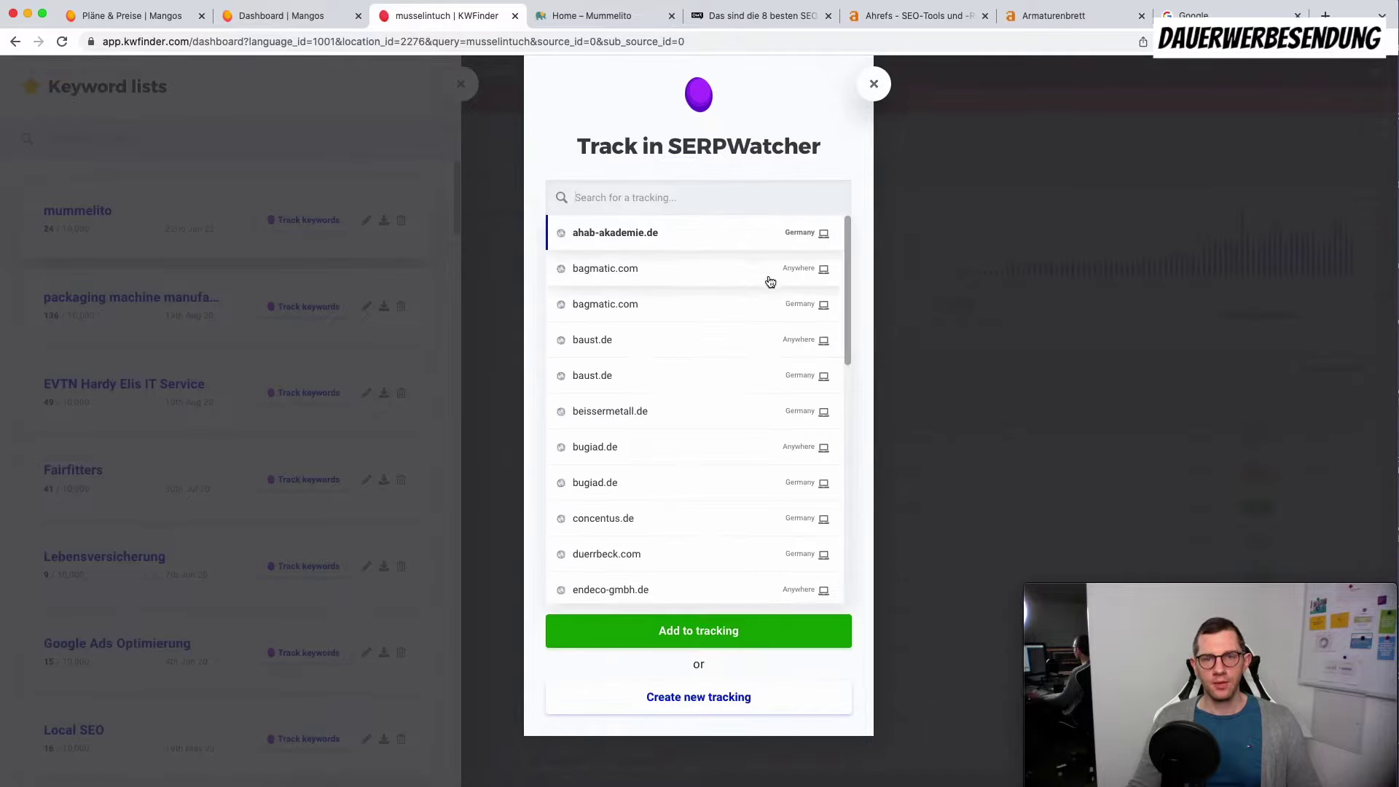
scroll(733, 275, "down", 10)
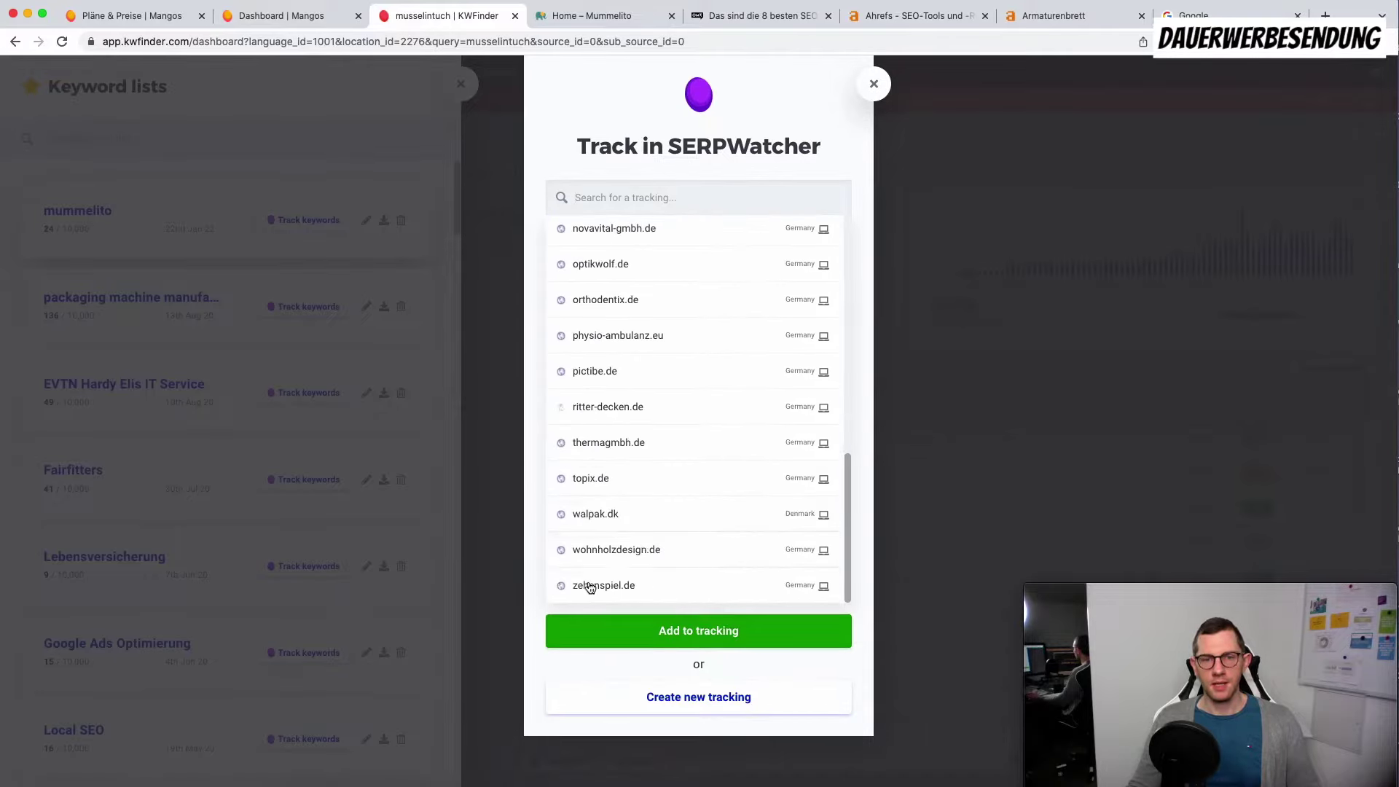
left_click(874, 84)
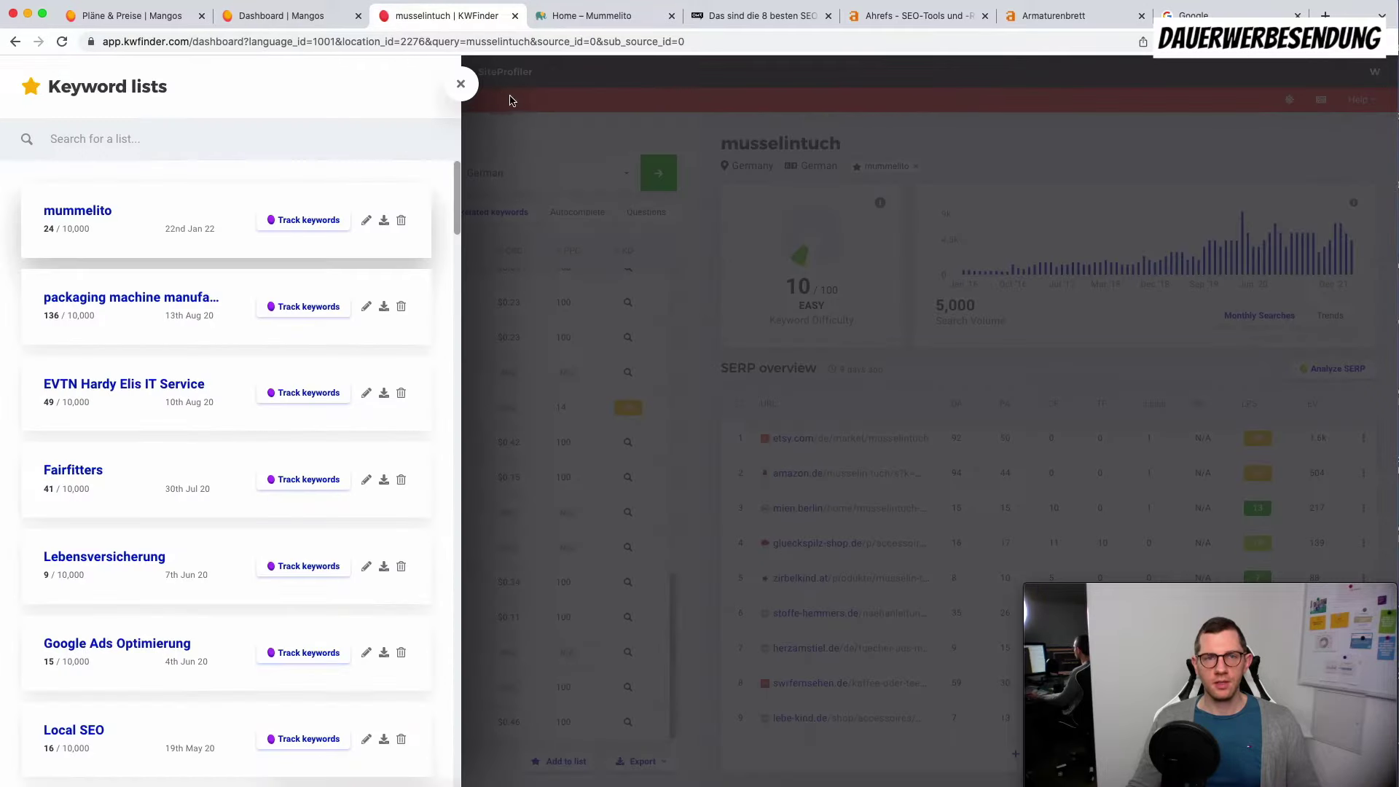
left_click(460, 84)
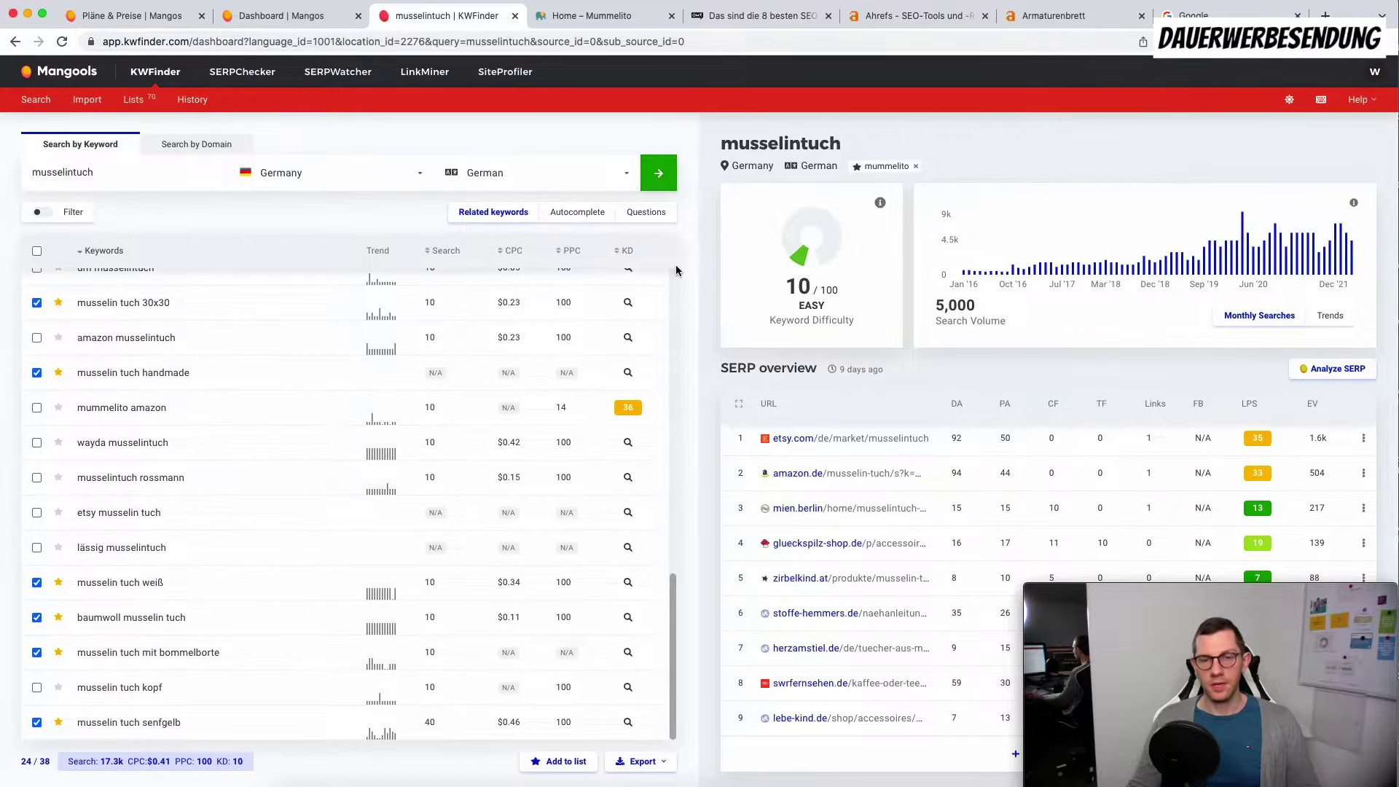
scroll(618, 284, "up", 10)
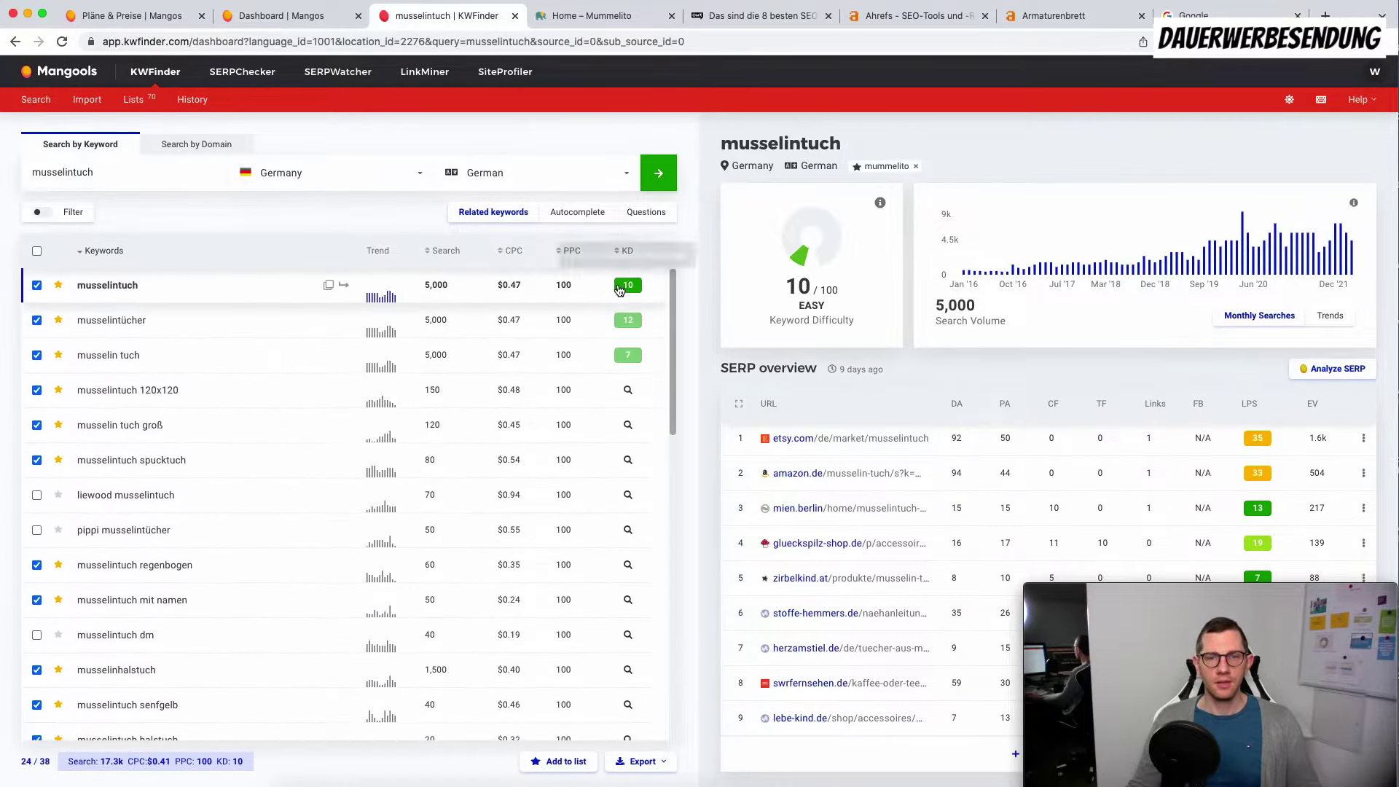
left_click(652, 762)
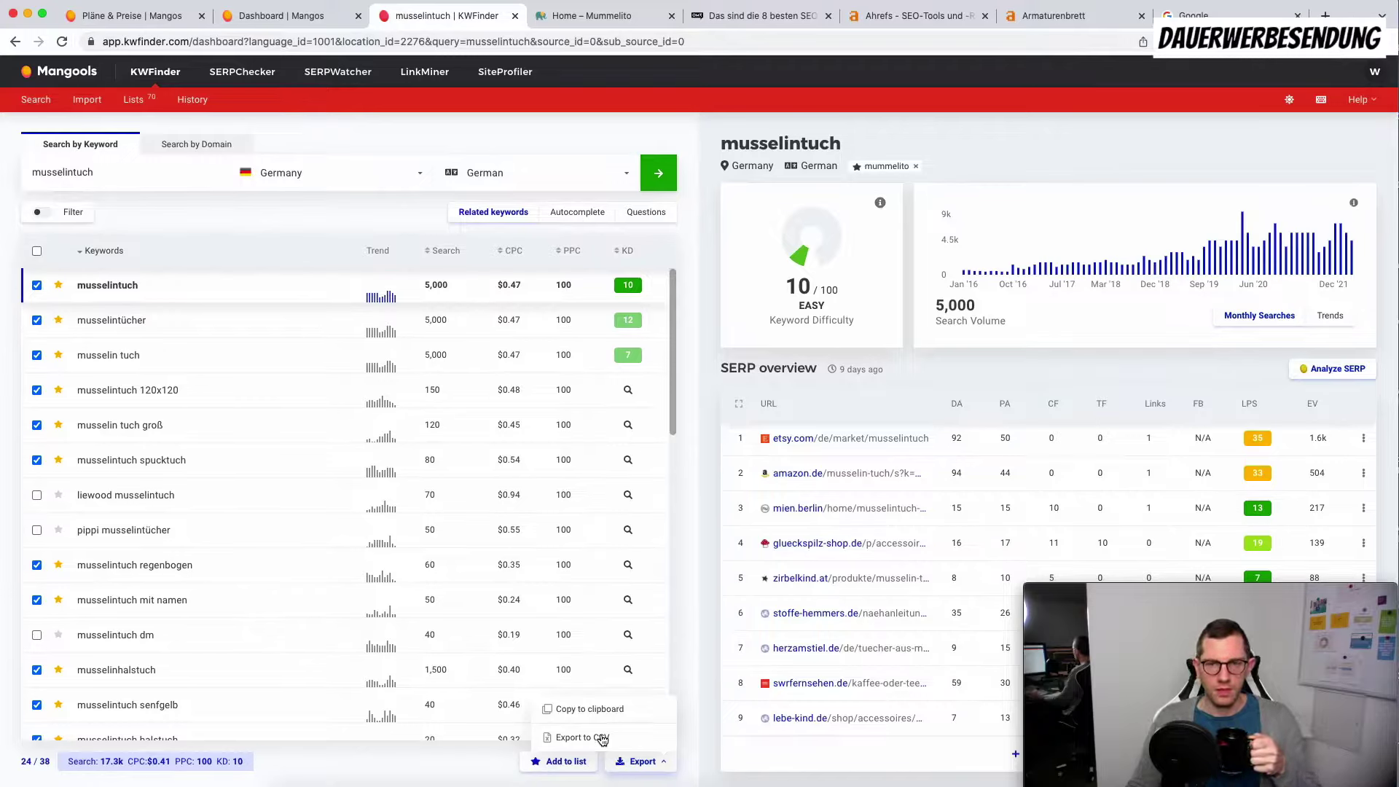
left_click(685, 649)
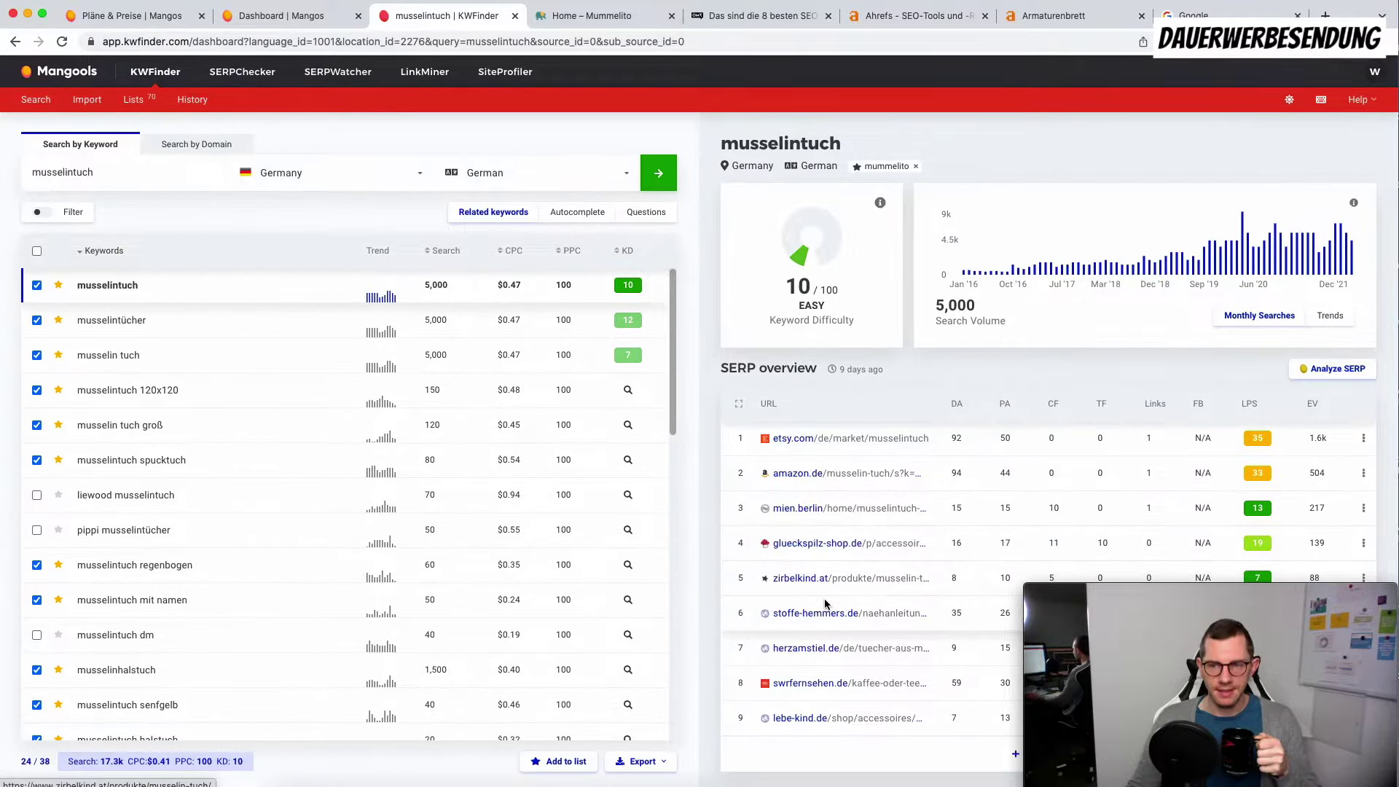
Step: Run the SERPChecker analysis of the Google results for musselintuch
left_click(1338, 370)
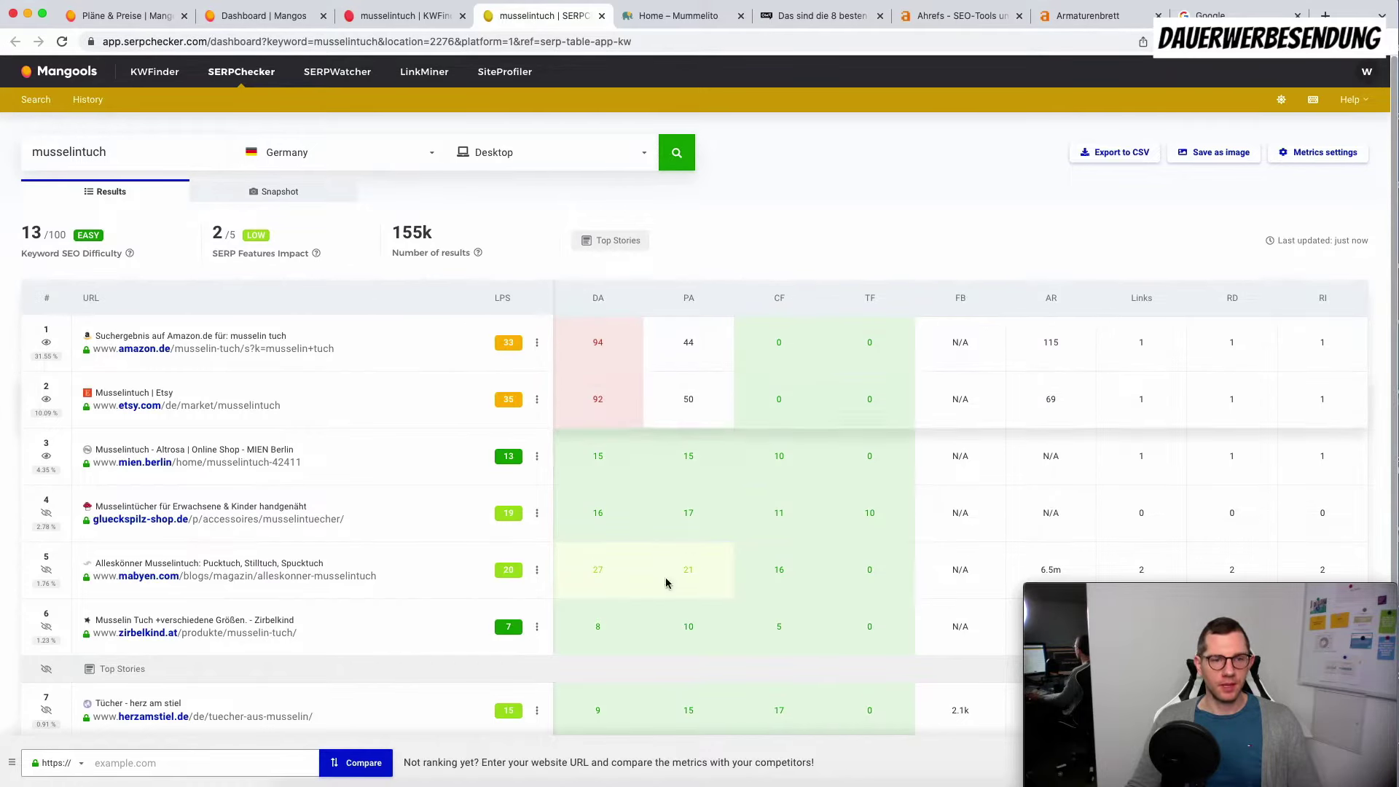
scroll(347, 638, "down", 5)
scroll(347, 640, "up", 5)
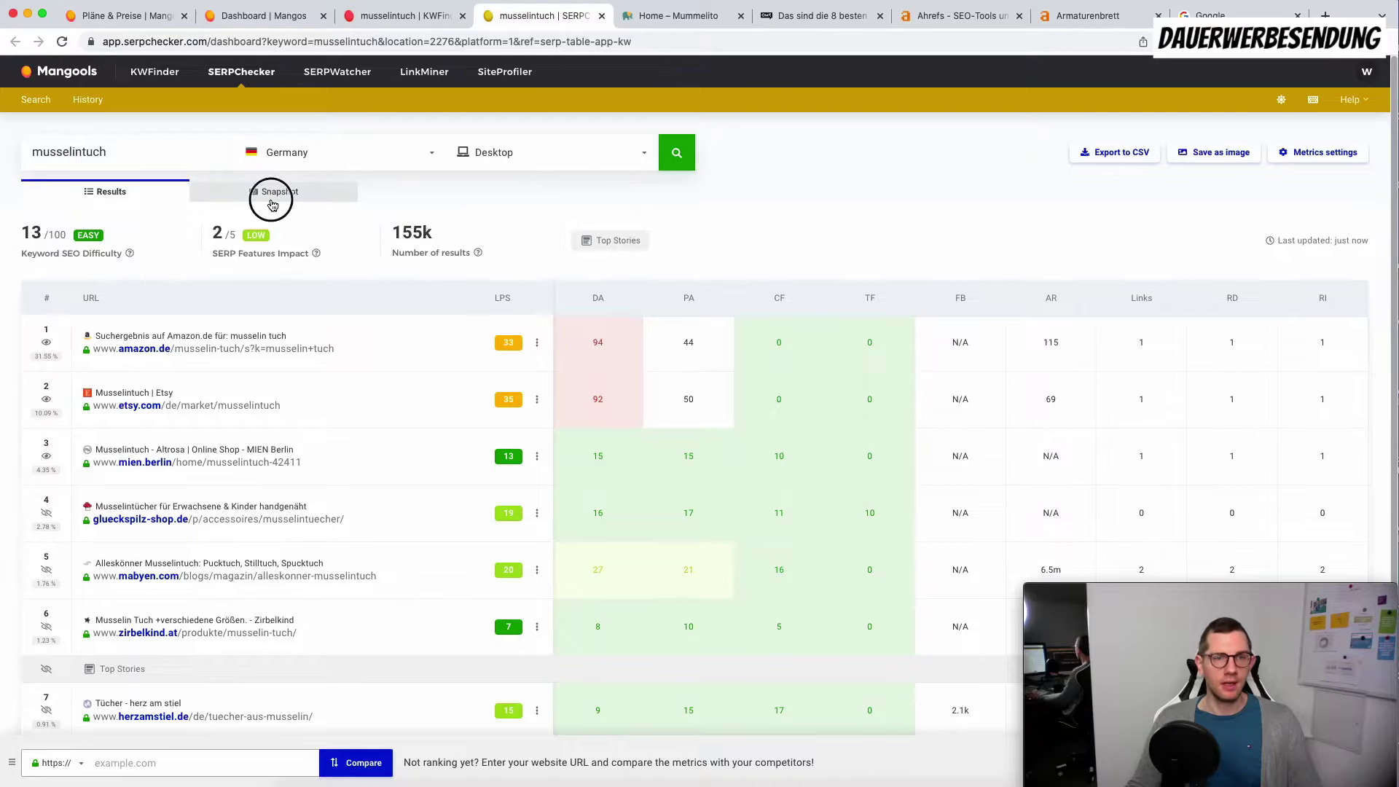
Step: View the Germany desktop snapshot: difficulty 13/100, SERP features impact 2/5, 155k results
left_click(273, 193)
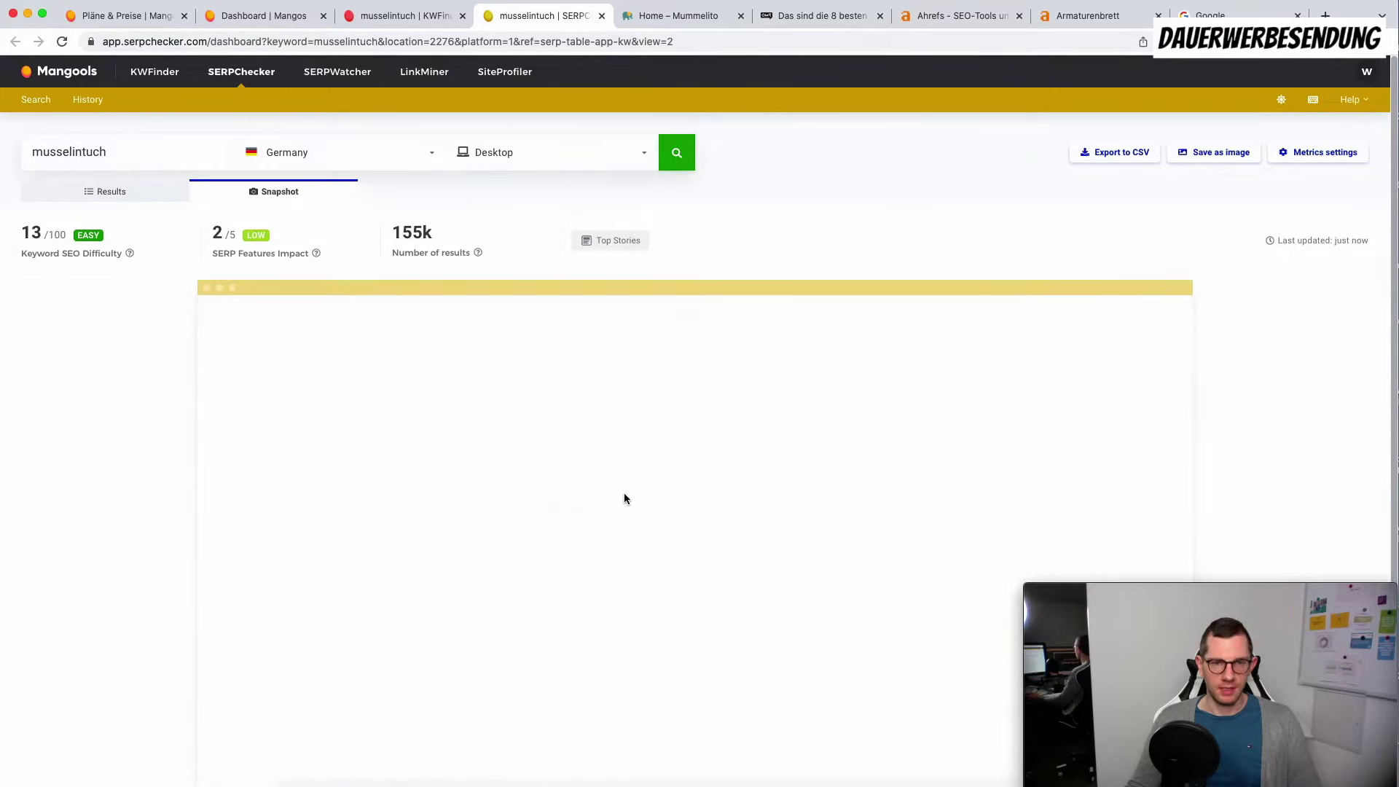
scroll(863, 478, "down", 15)
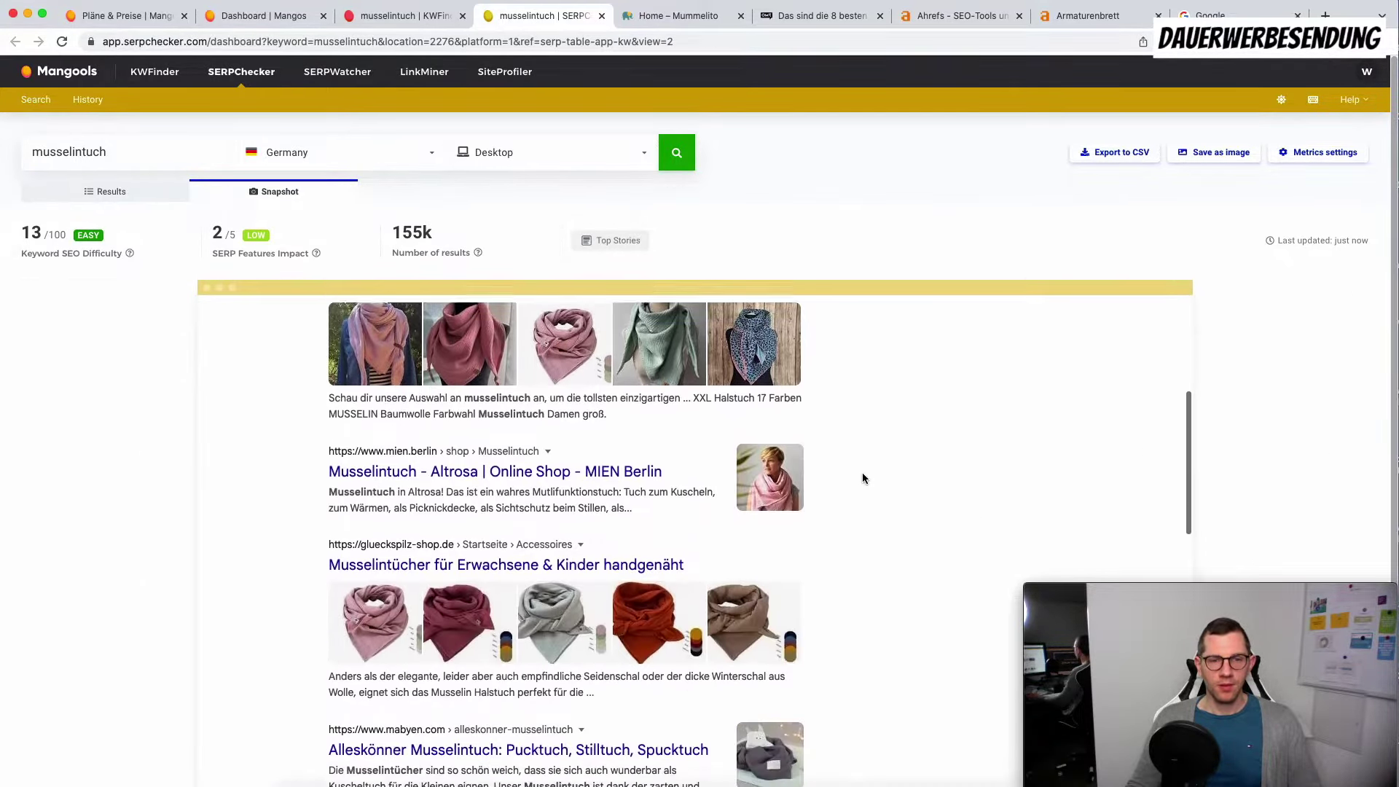
scroll(863, 478, "down", 15)
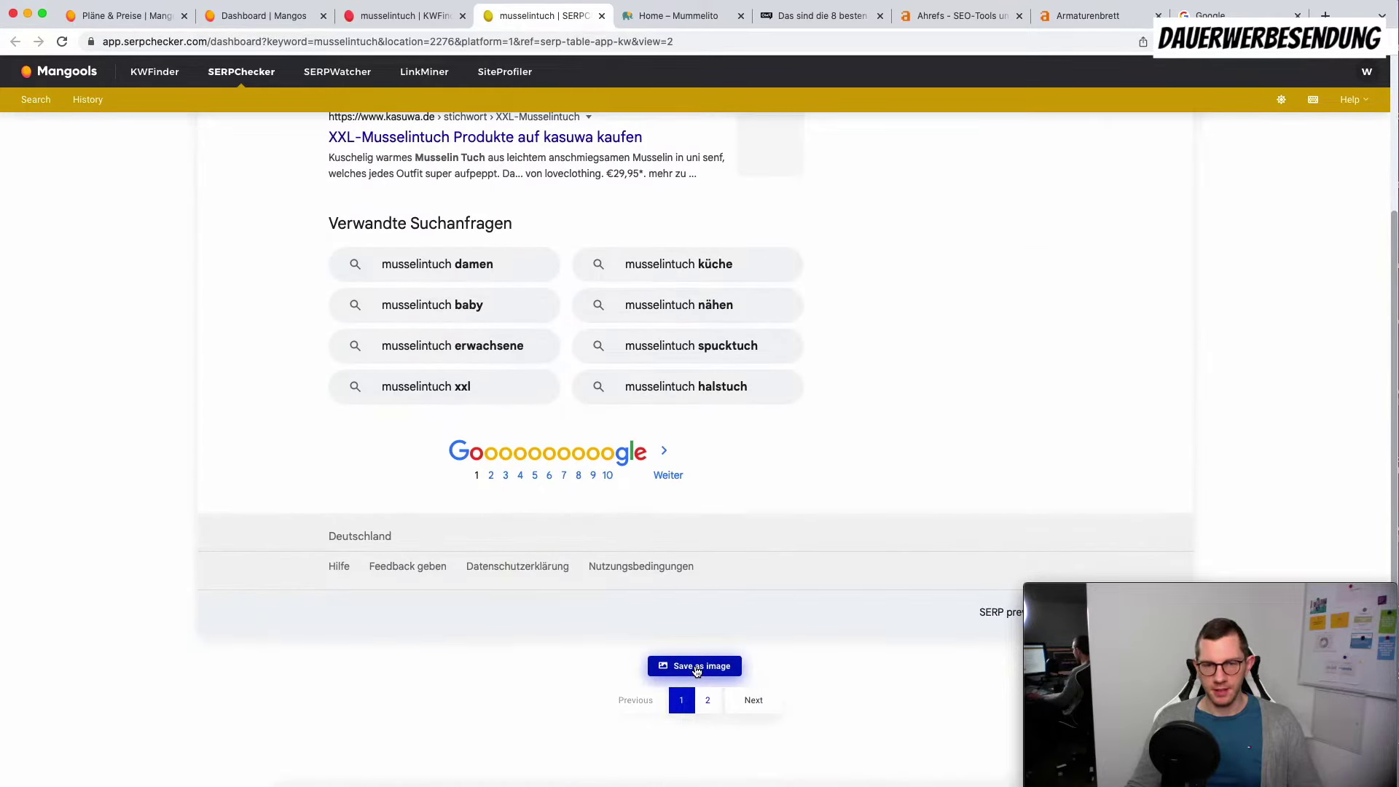
scroll(696, 670, "up", 20)
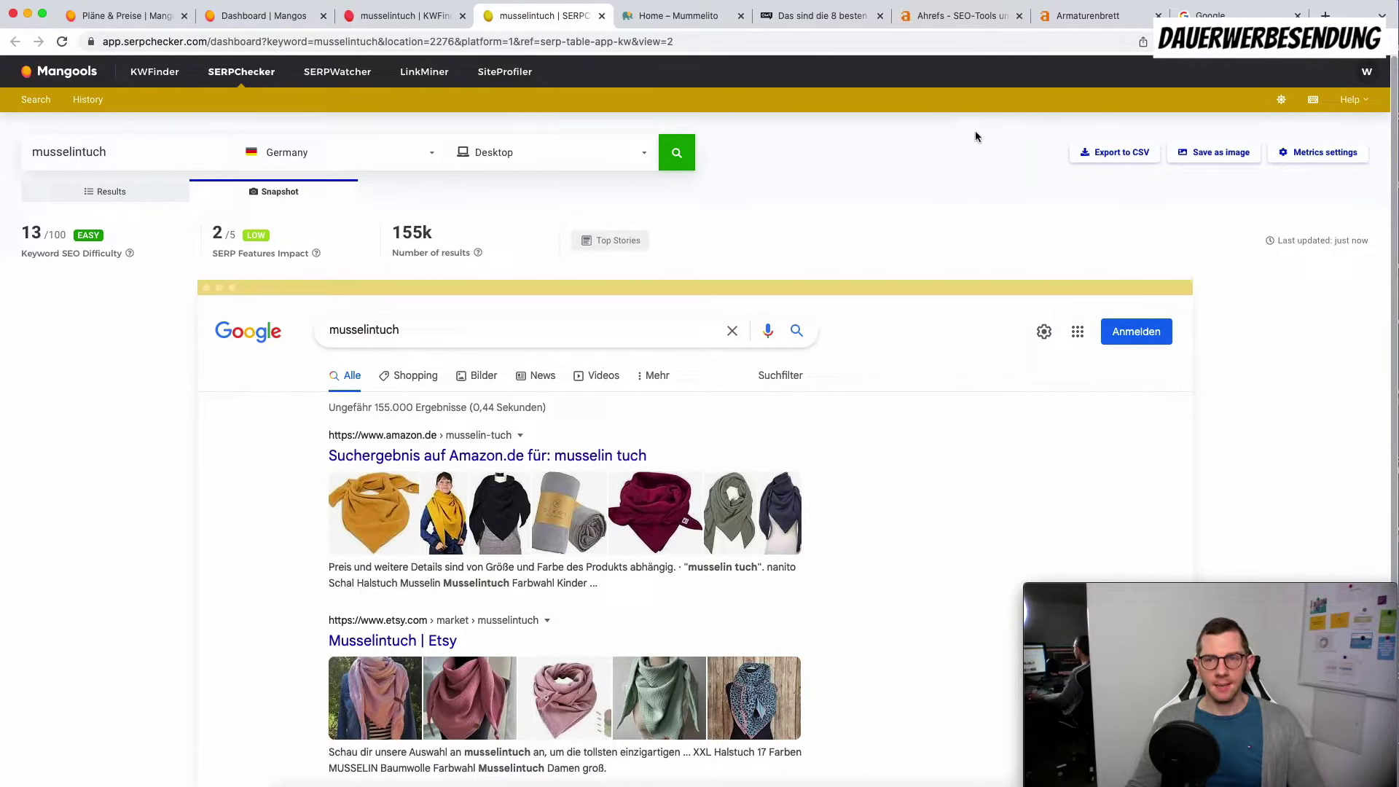
left_click(1122, 160)
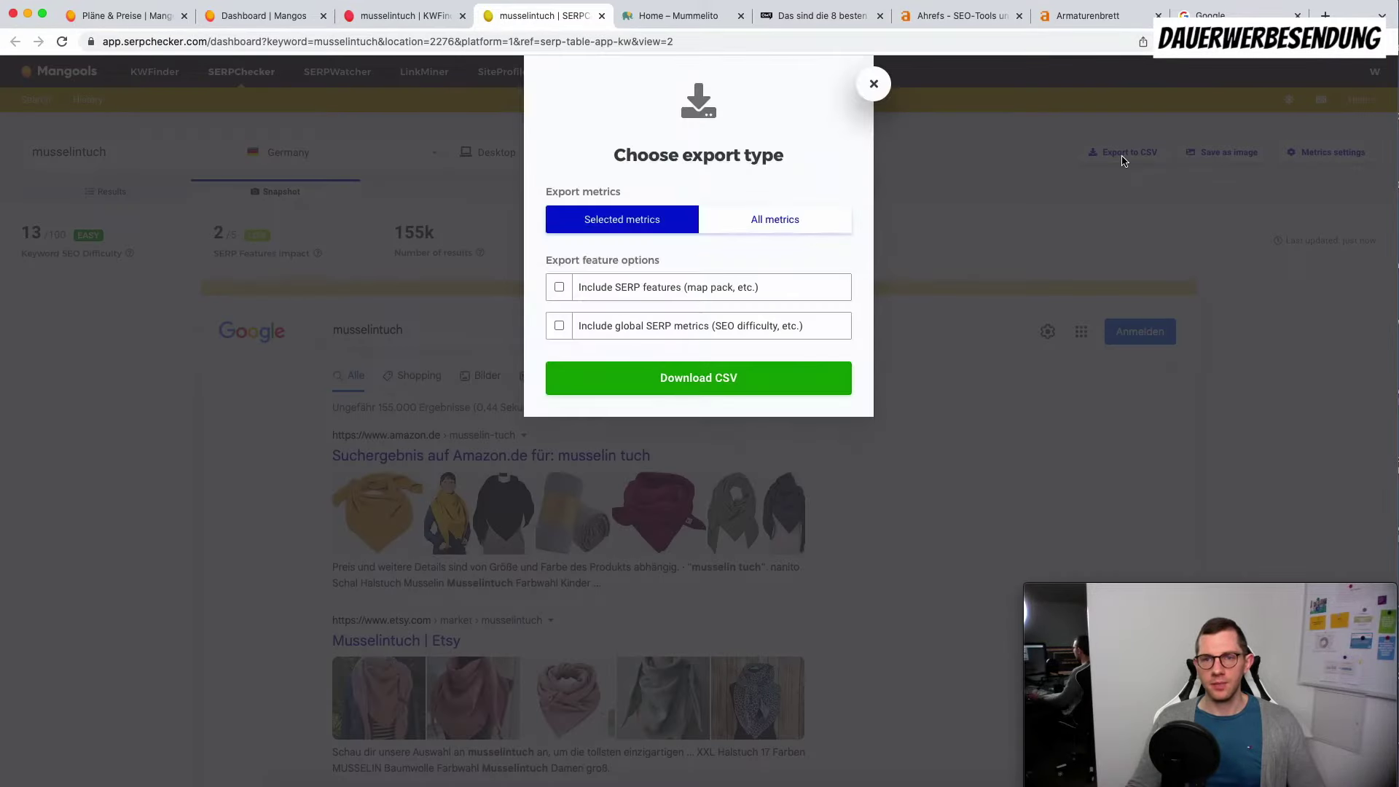
Step: Tick SERP features, global metrics and all metrics in the CSV export options, then close without exporting
left_click(609, 288)
left_click(600, 327)
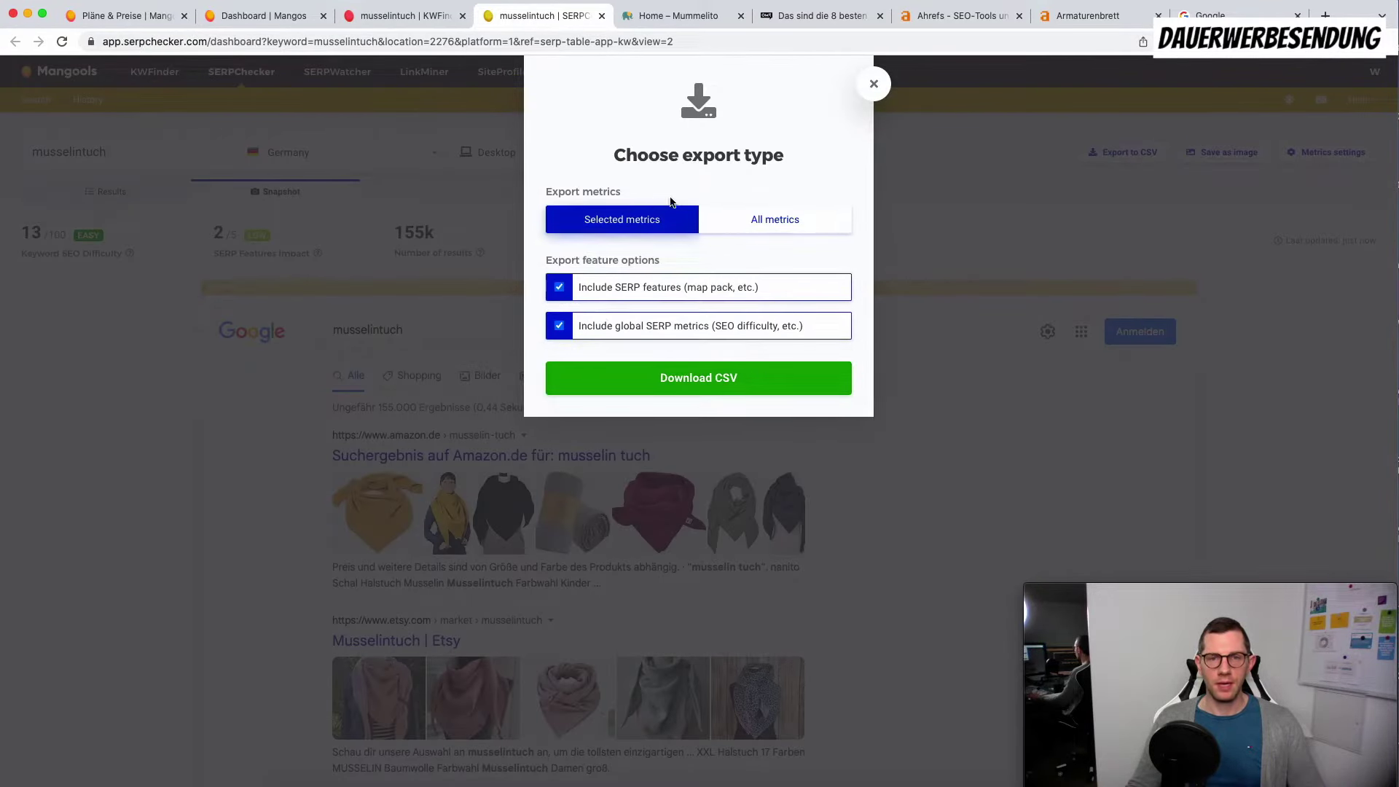
left_click(765, 217)
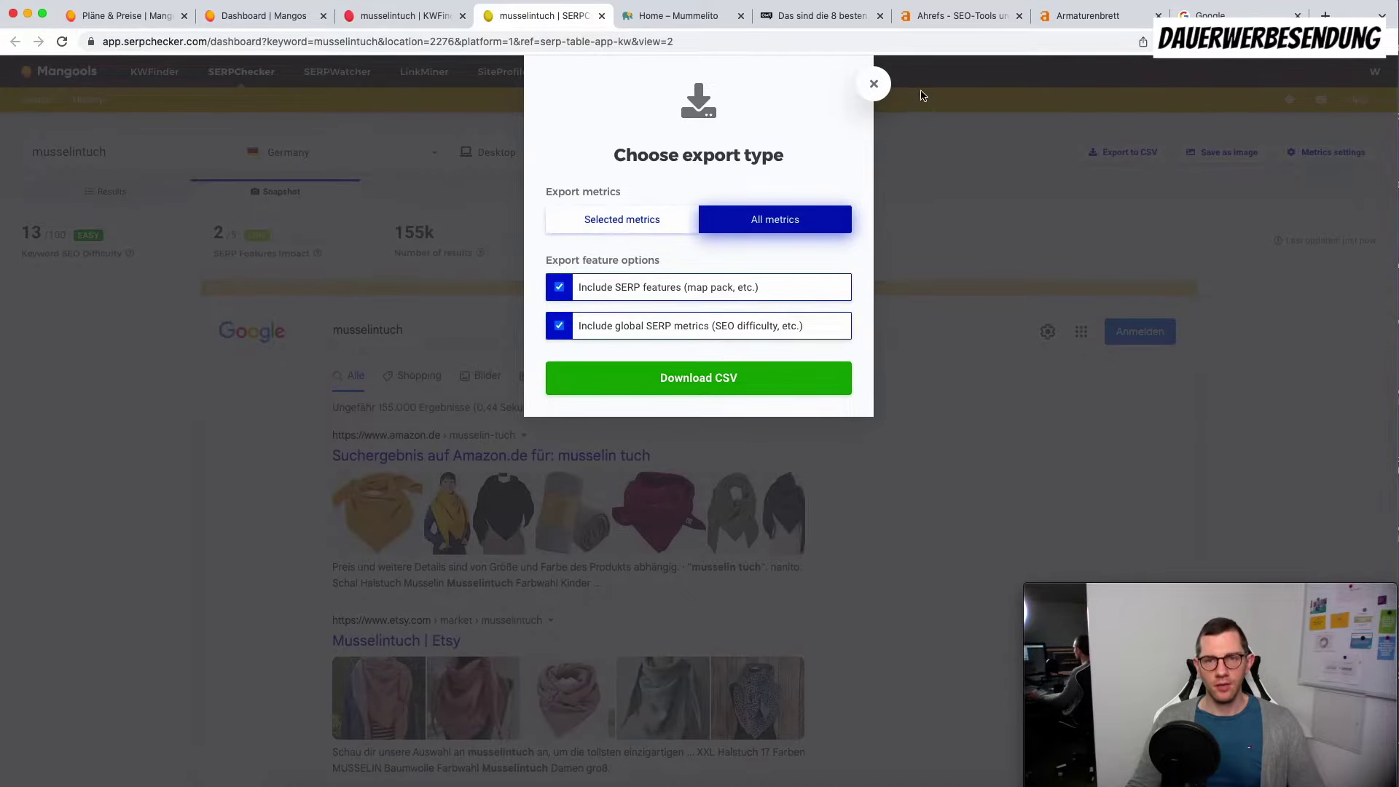
left_click(877, 86)
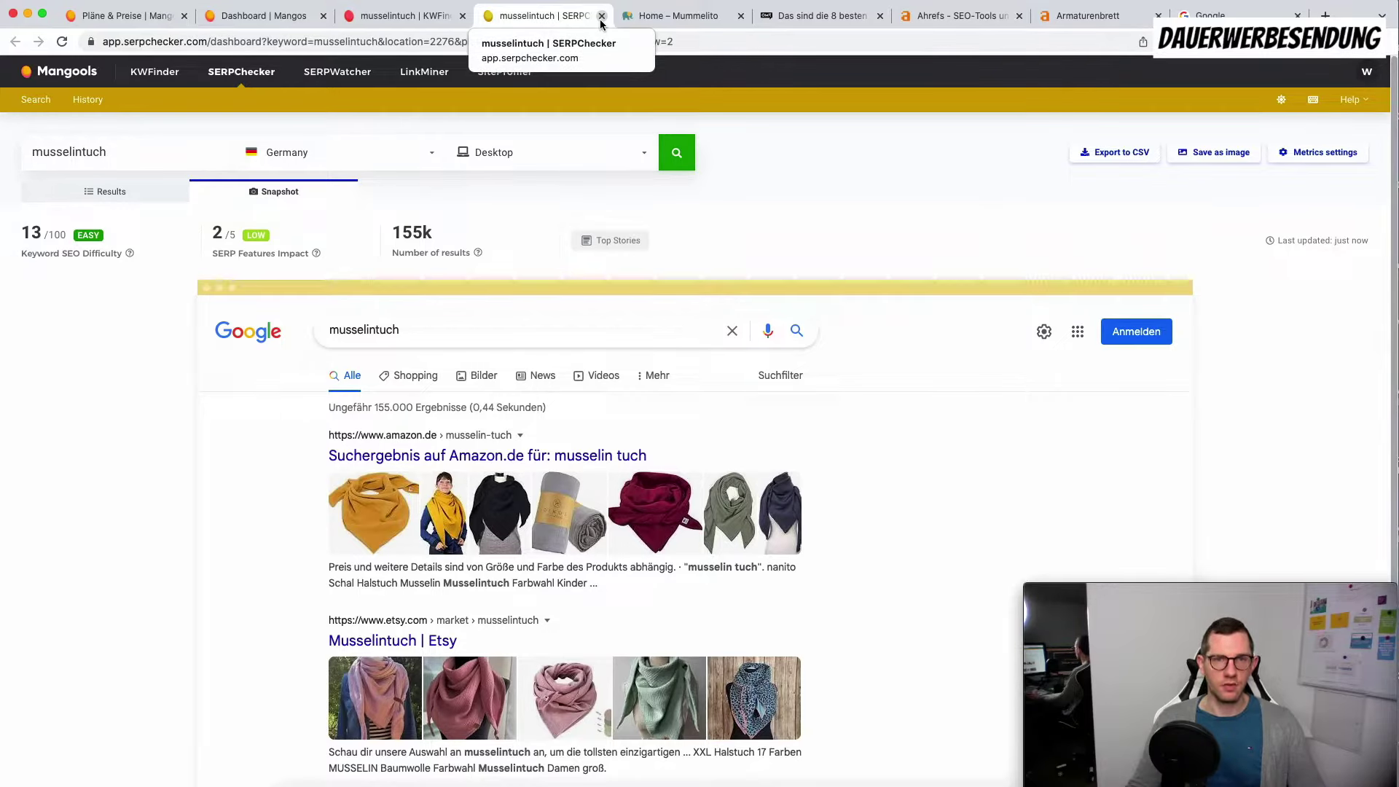
Step: Switch the musselintuch results to Mobile, review the mobile preview, and close the SERPChecker tab
left_click(567, 158)
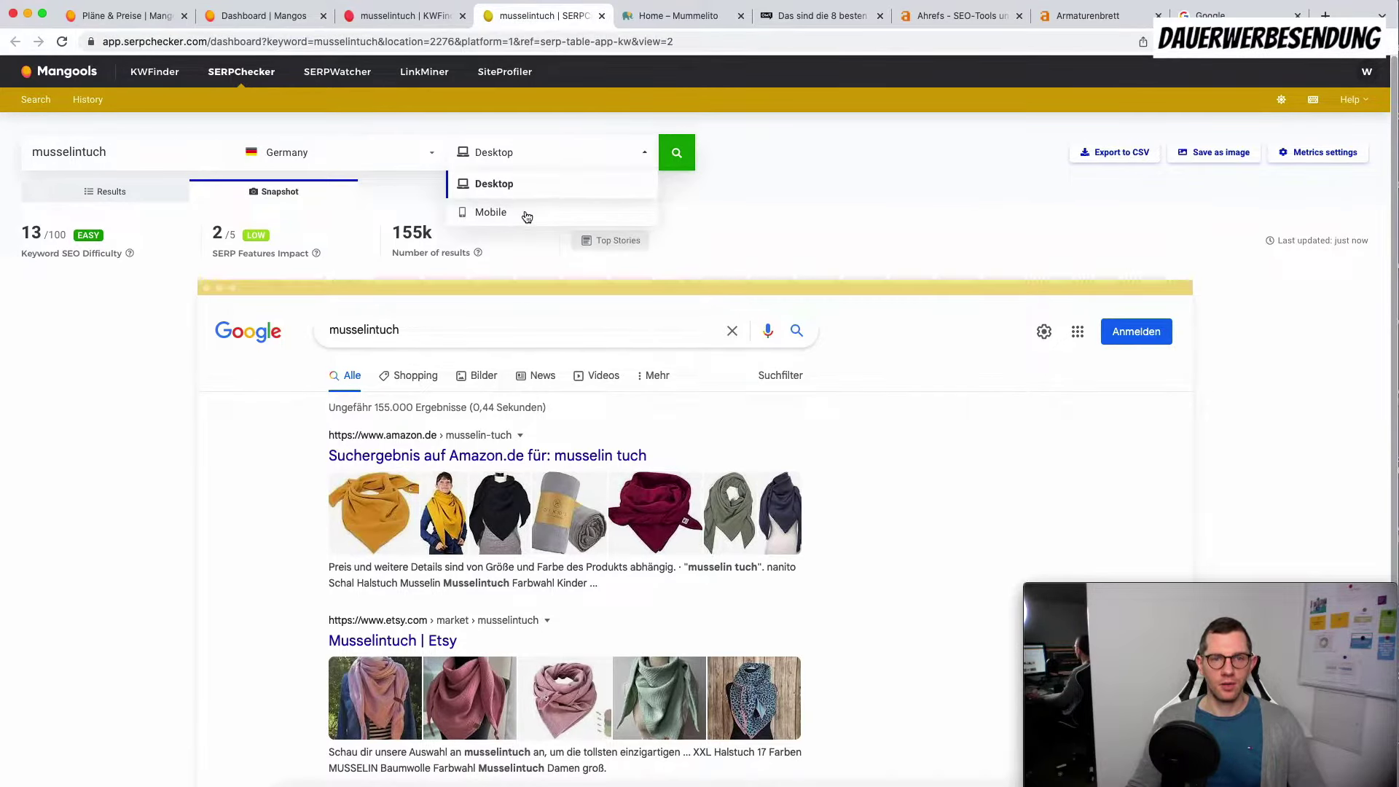
left_click(529, 213)
left_click(676, 153)
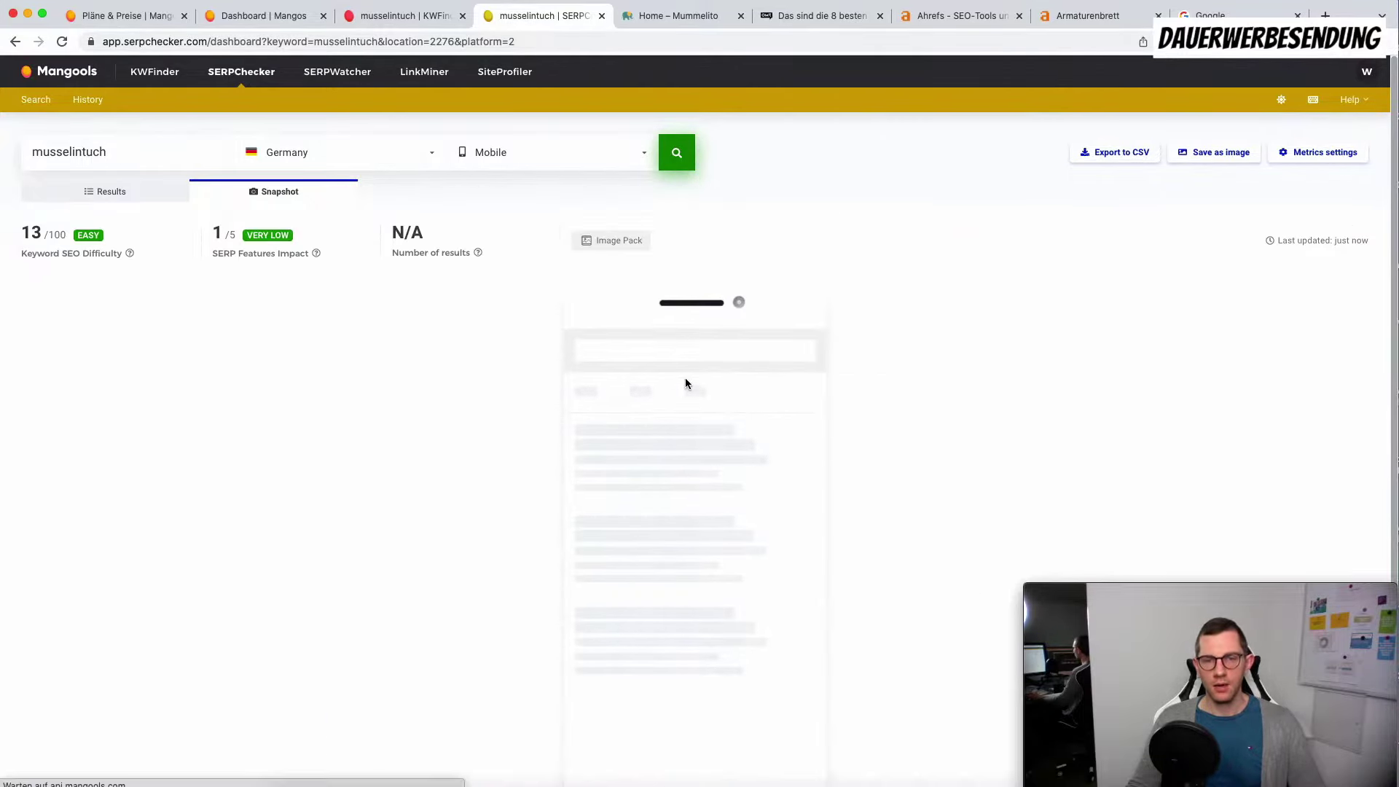
scroll(685, 377, "down", 3)
scroll(685, 377, "down", 1)
scroll(685, 382, "down", 10)
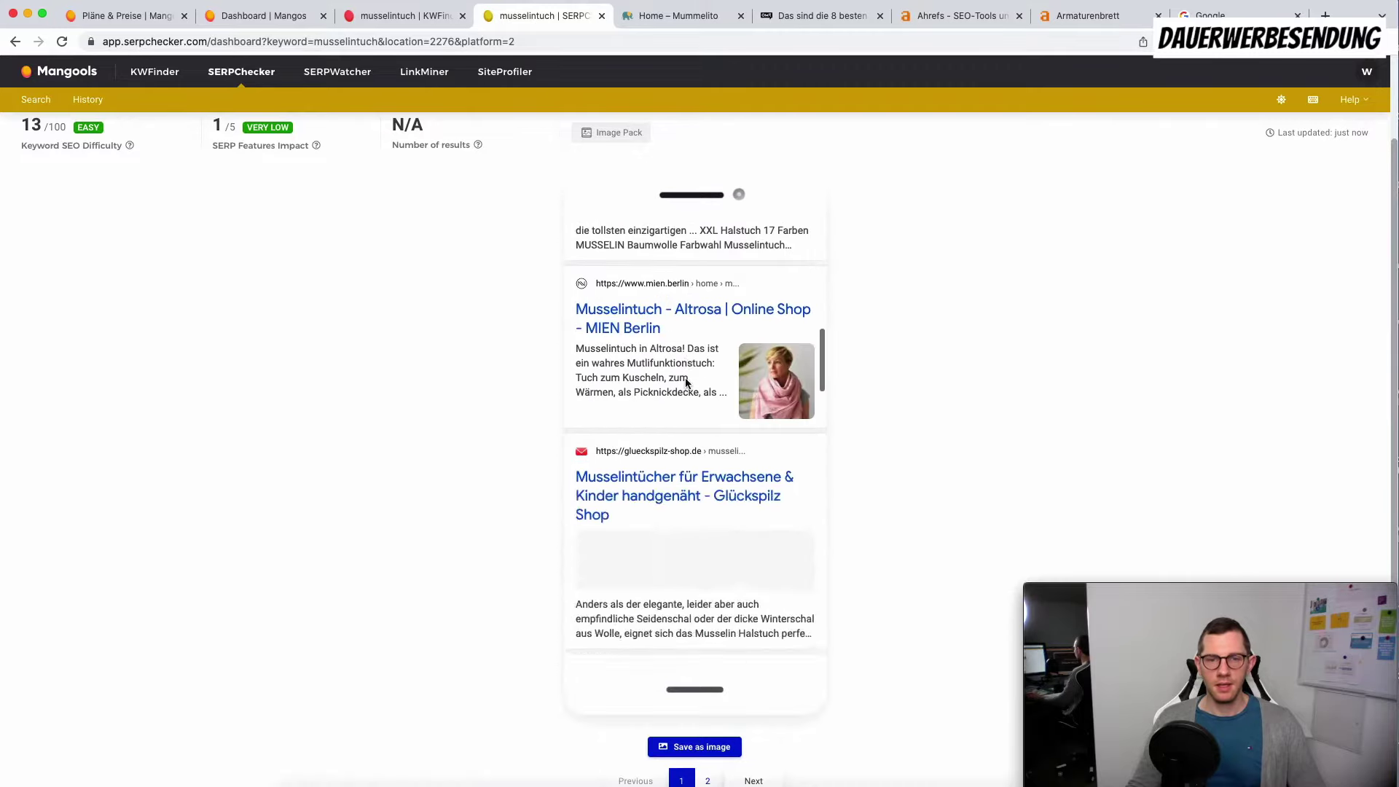
scroll(892, 503, "down", 3)
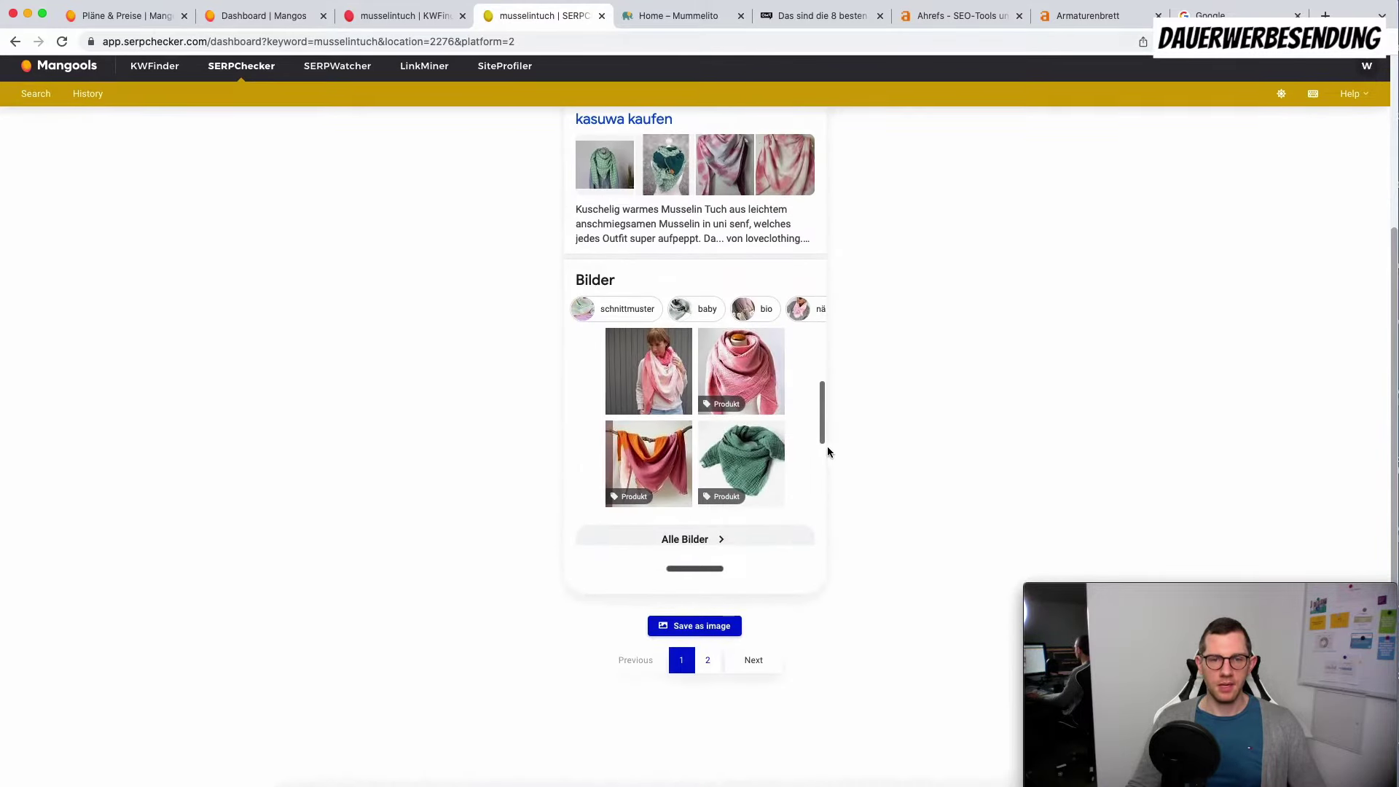
middle_click(507, 28)
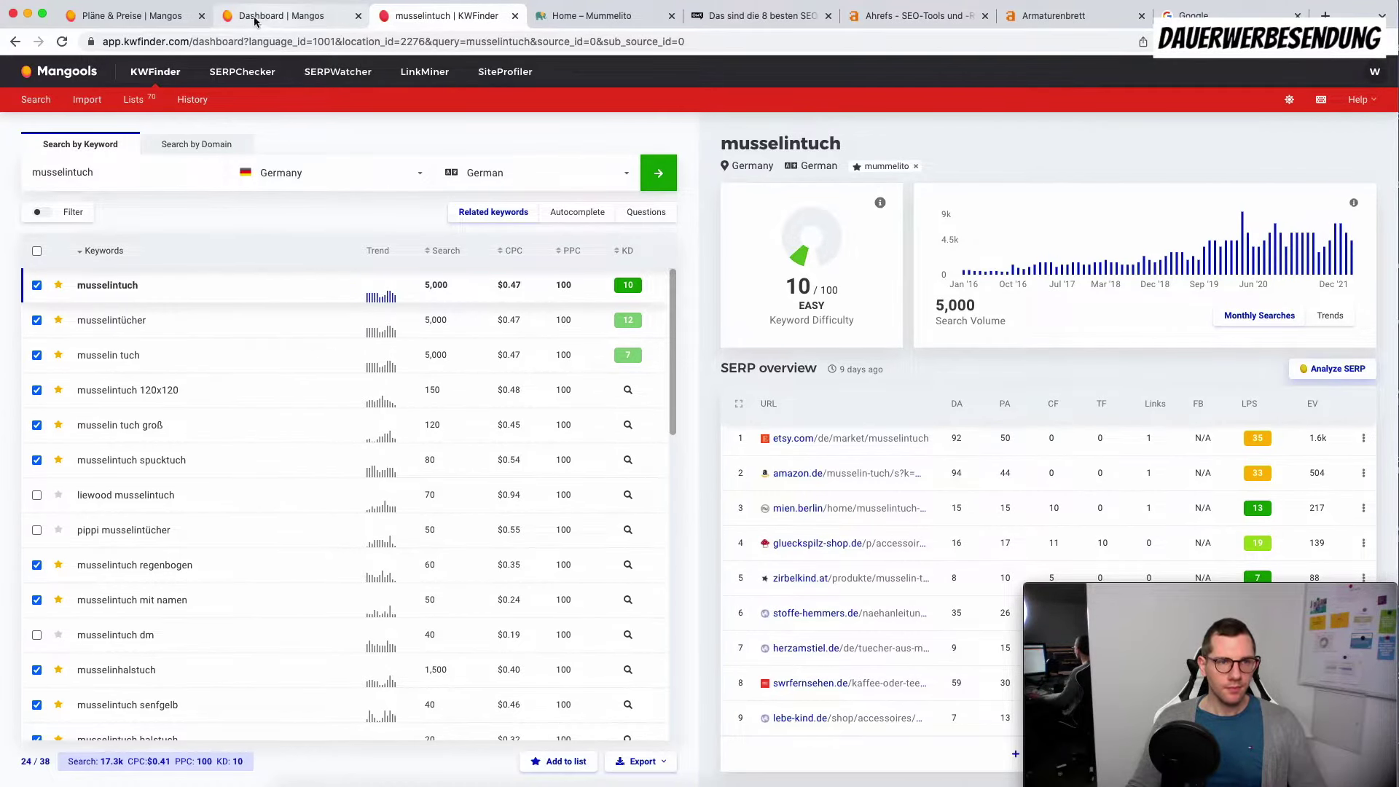
Step: Show the Mangools dashboard in English and open the SERPWatcher list from 'Manage trackings (25)'
left_click(284, 15)
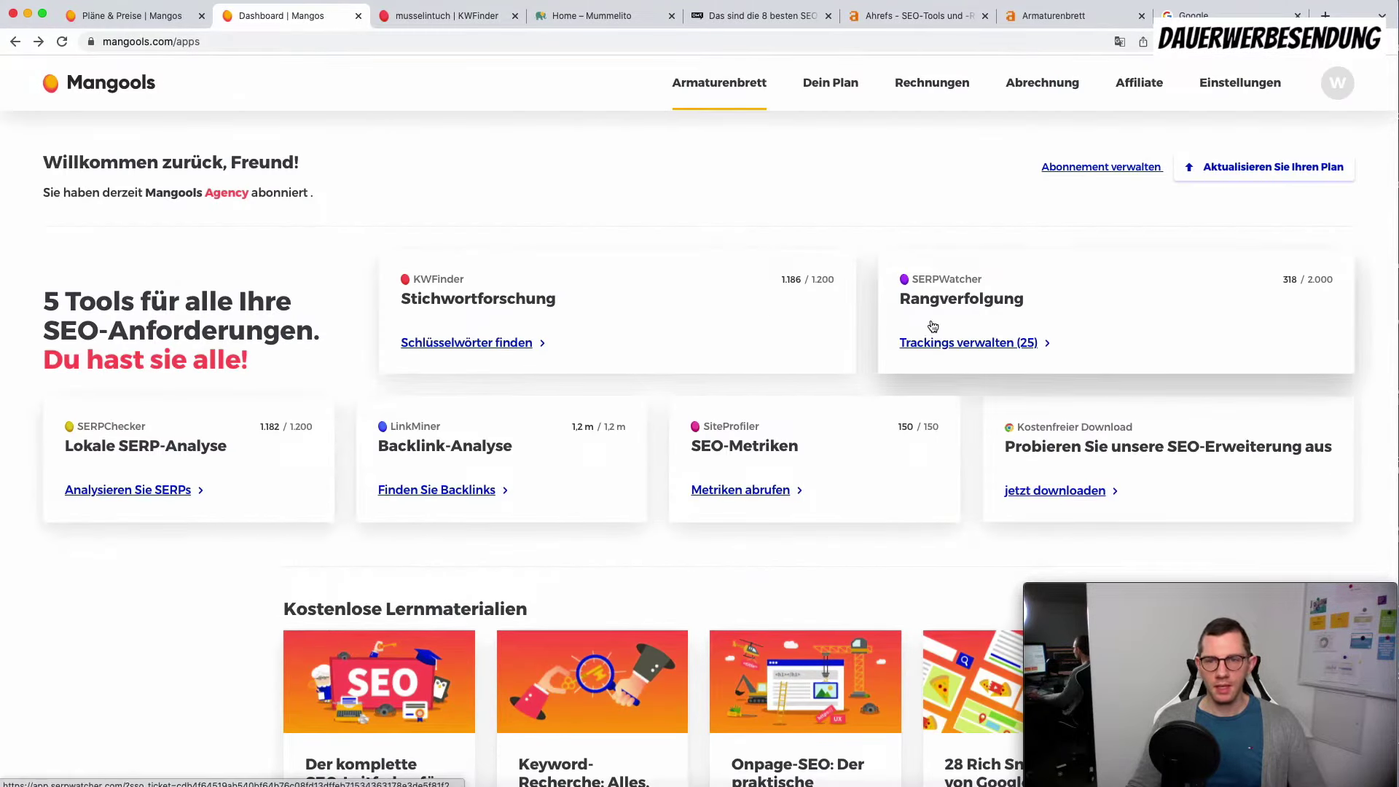
left_click(1120, 41)
left_click(966, 69)
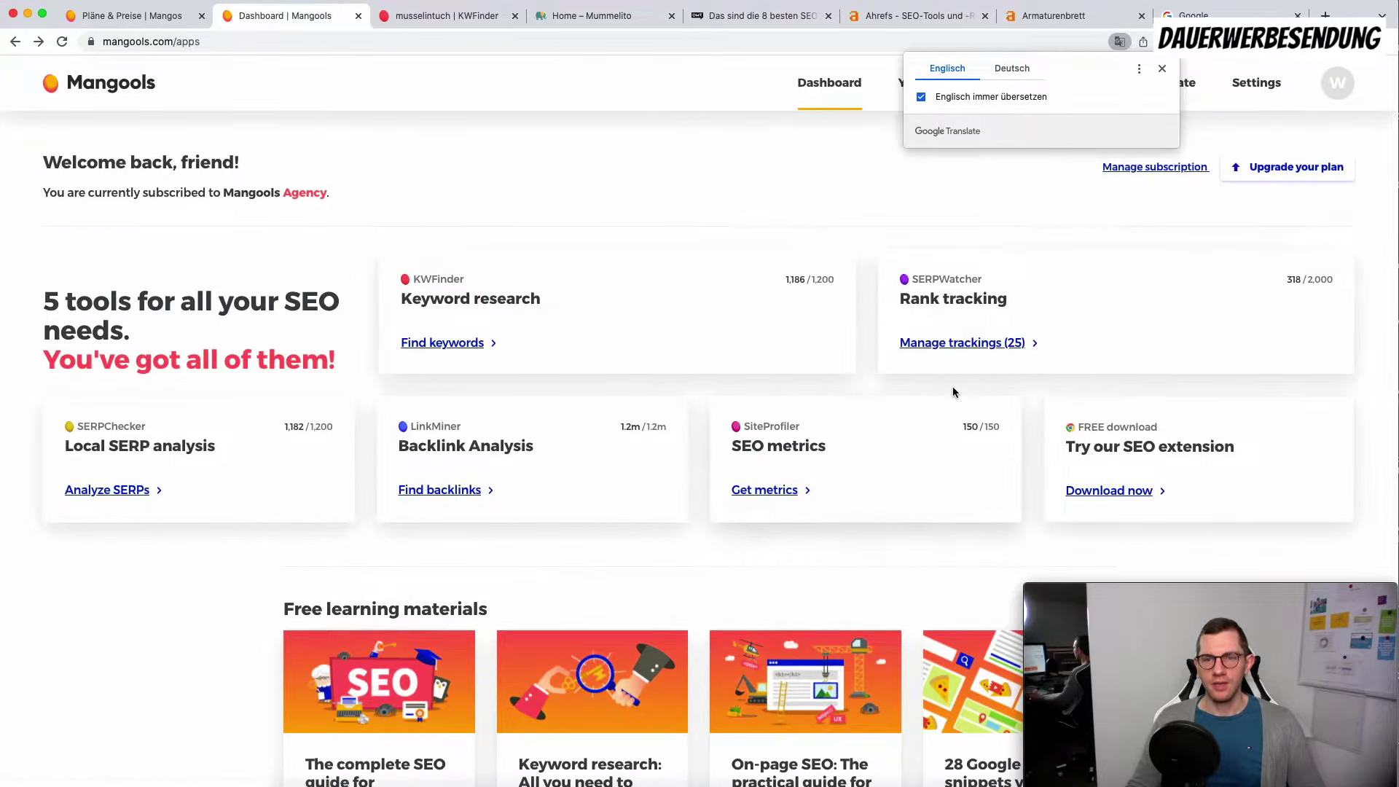
left_click(962, 342, "super")
left_click(397, 16)
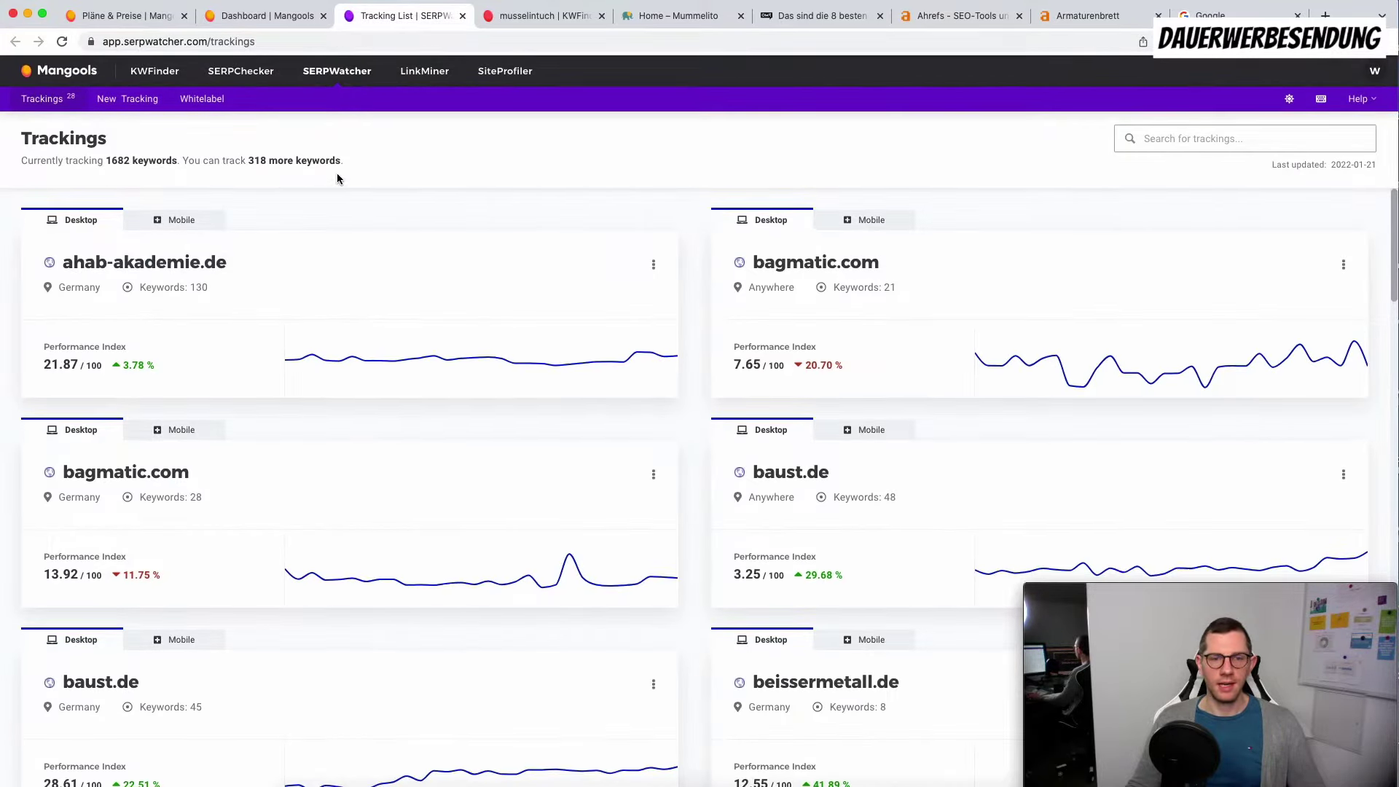
Step: Start a new tracking with mummelito.de, copied from the shop tab, as the tracked domain
scroll(729, 495, "down", 20)
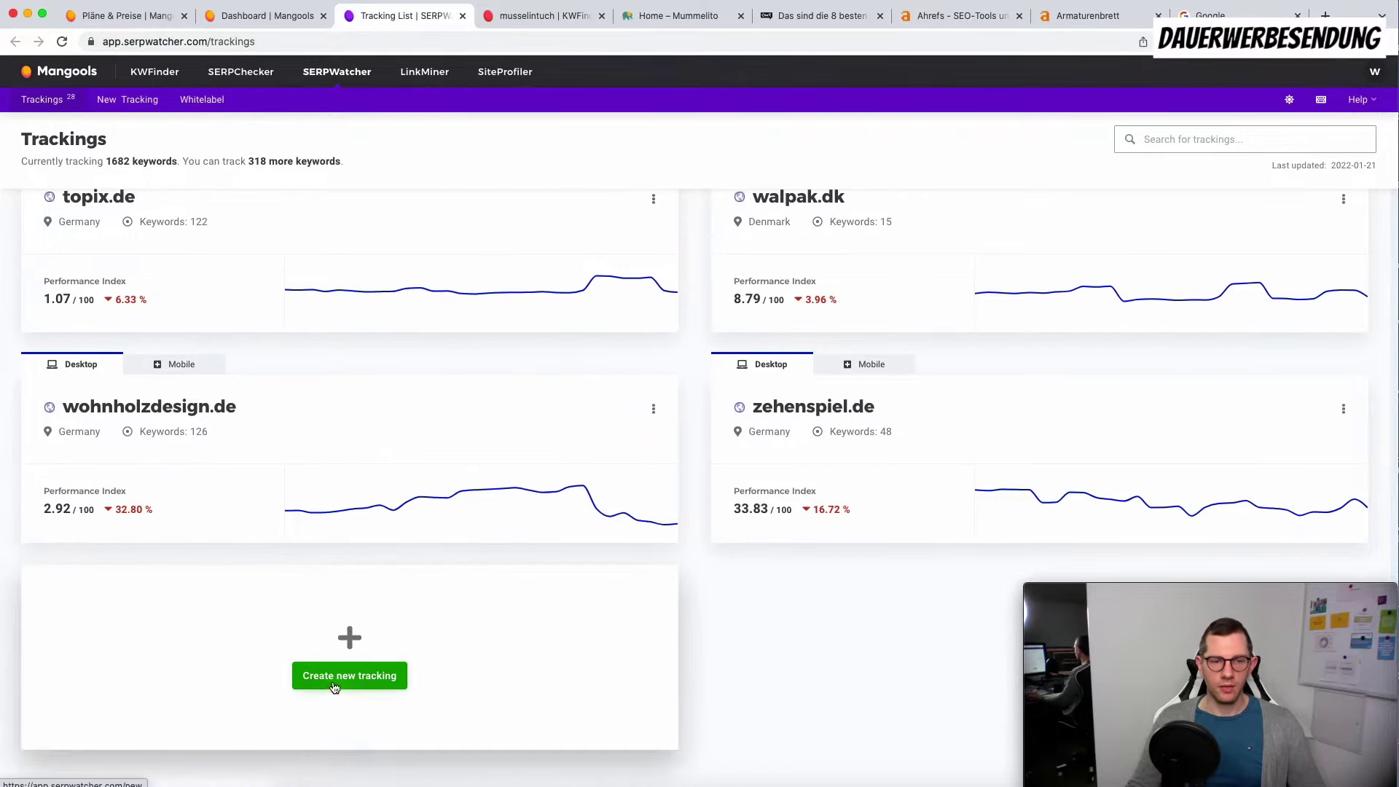
left_click(350, 676)
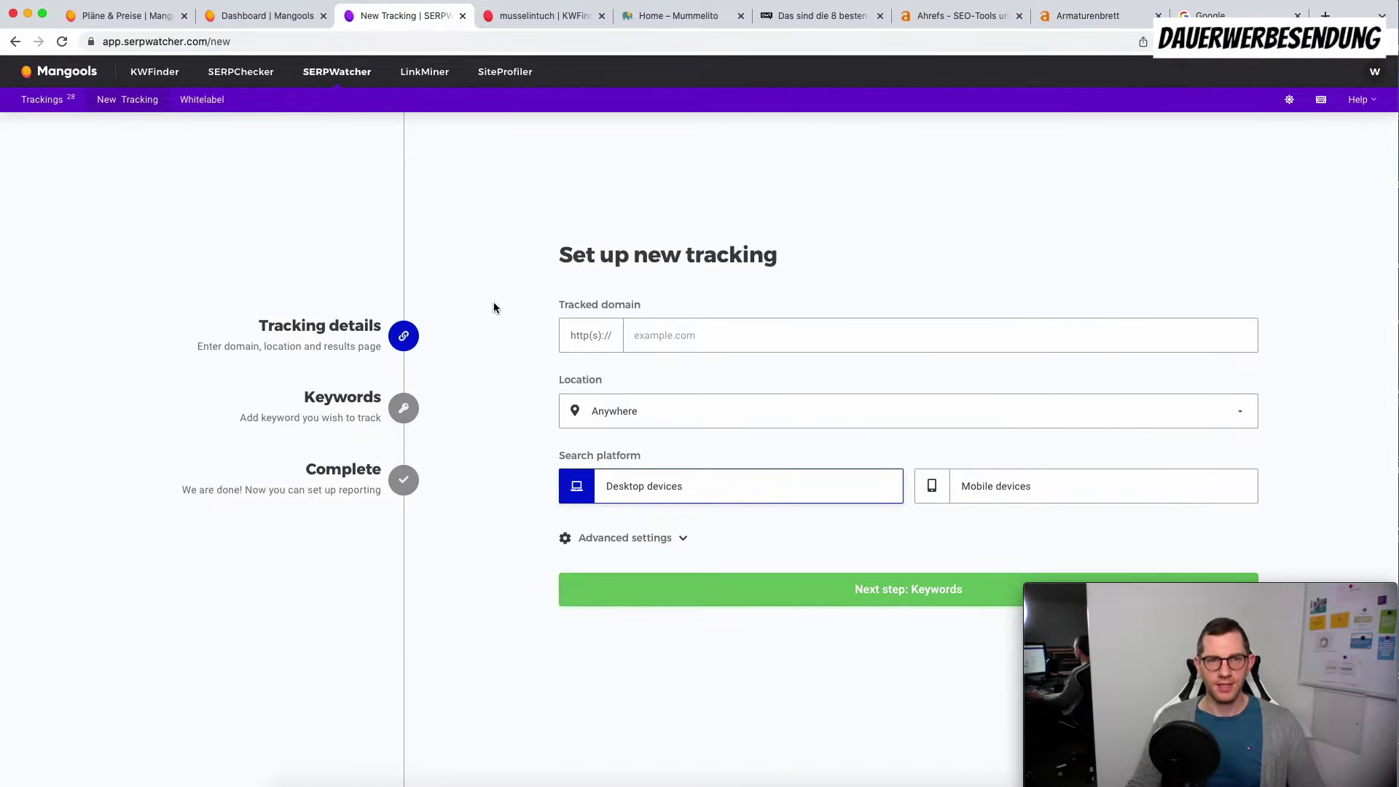
left_click(685, 16)
left_click(152, 42)
key("ctrl+c")
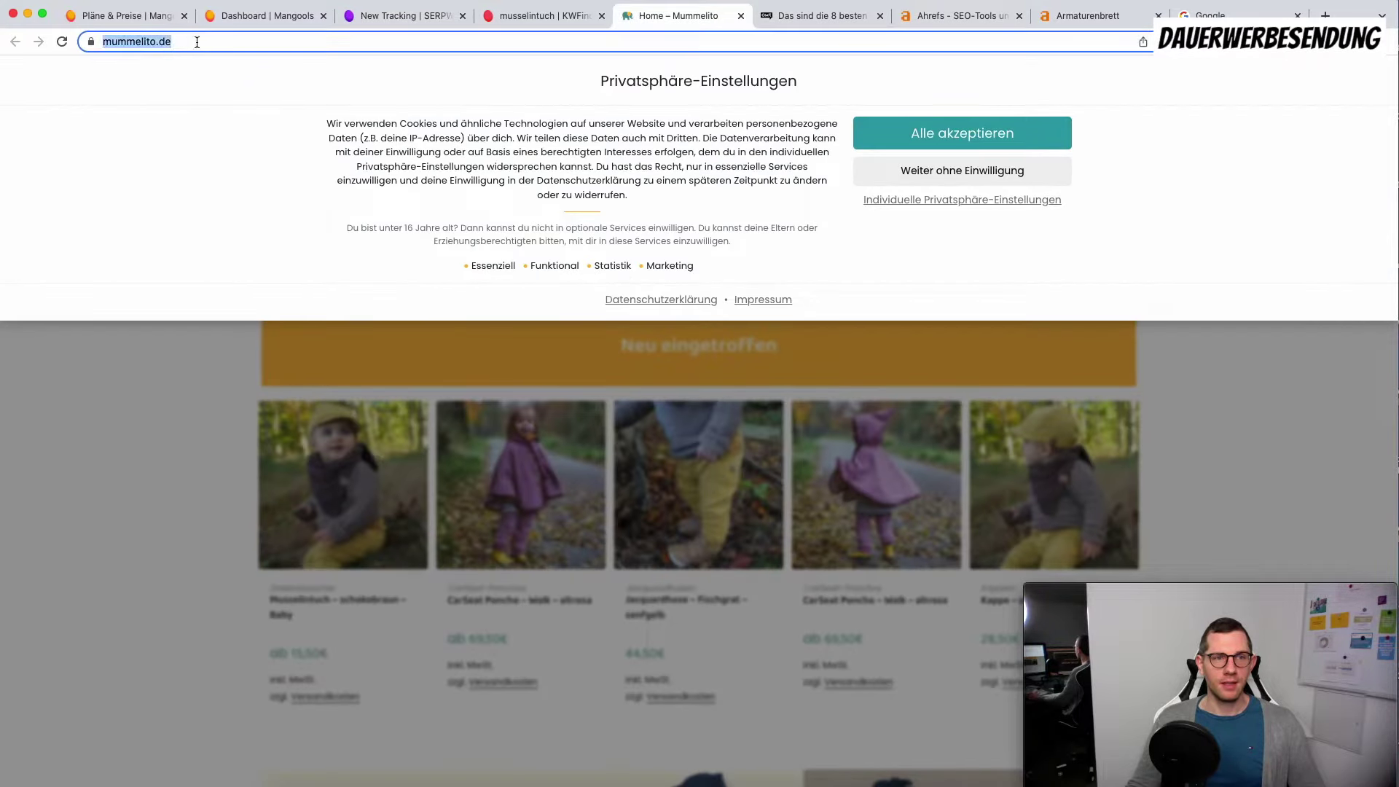
left_click(534, 15)
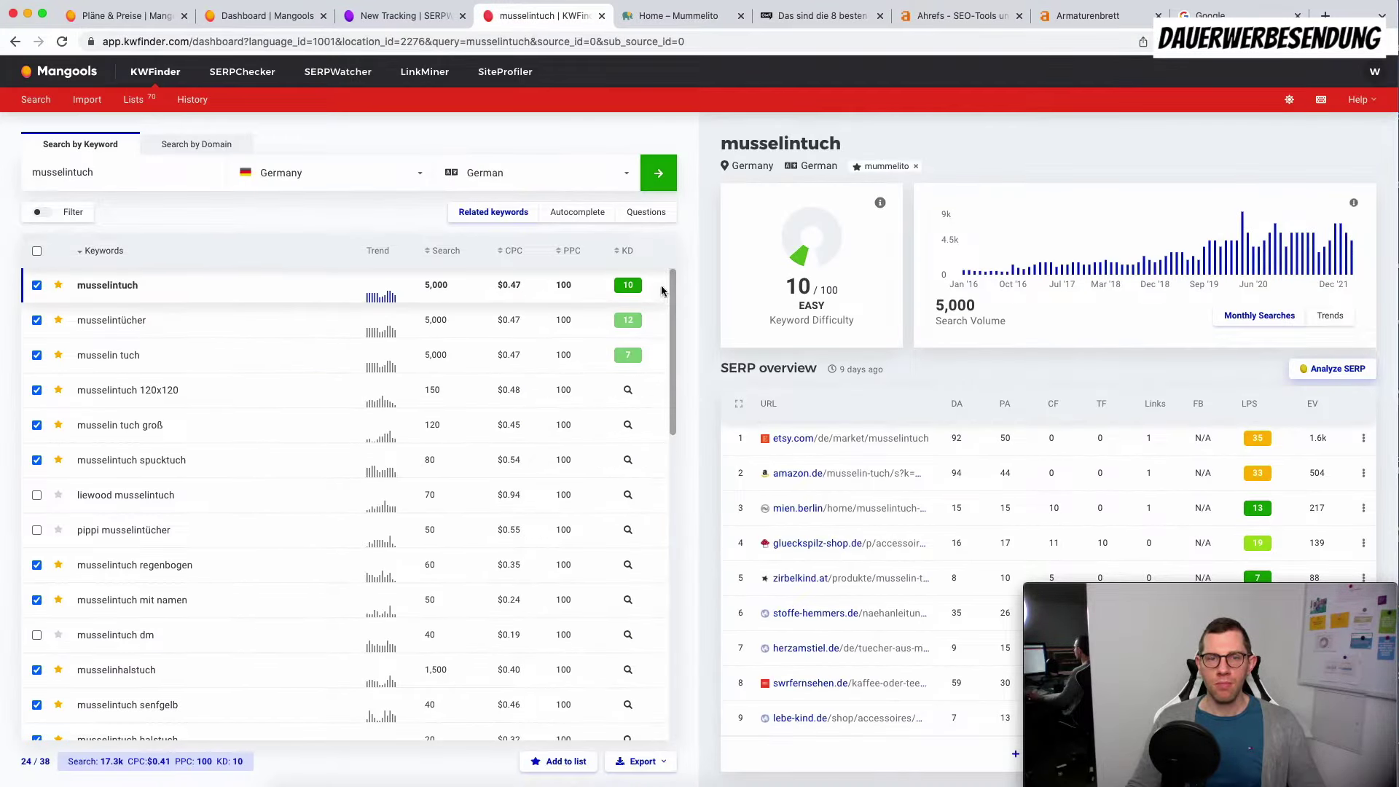
left_click(413, 18)
left_click(663, 335)
key("ctrl+v")
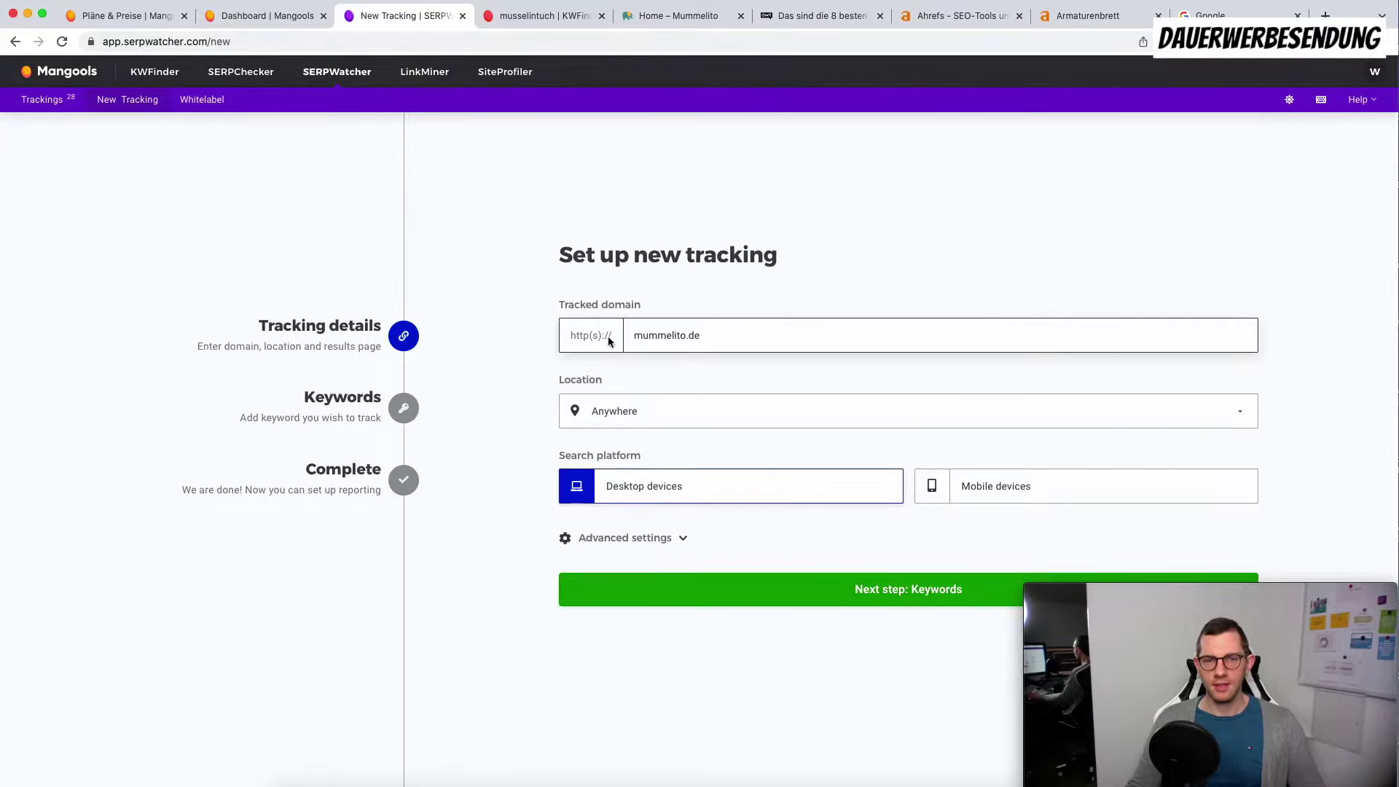
Step: Set the location to Germany, link the Mummelito business listing, and continue to keywords
left_click(652, 421)
left_click(619, 545)
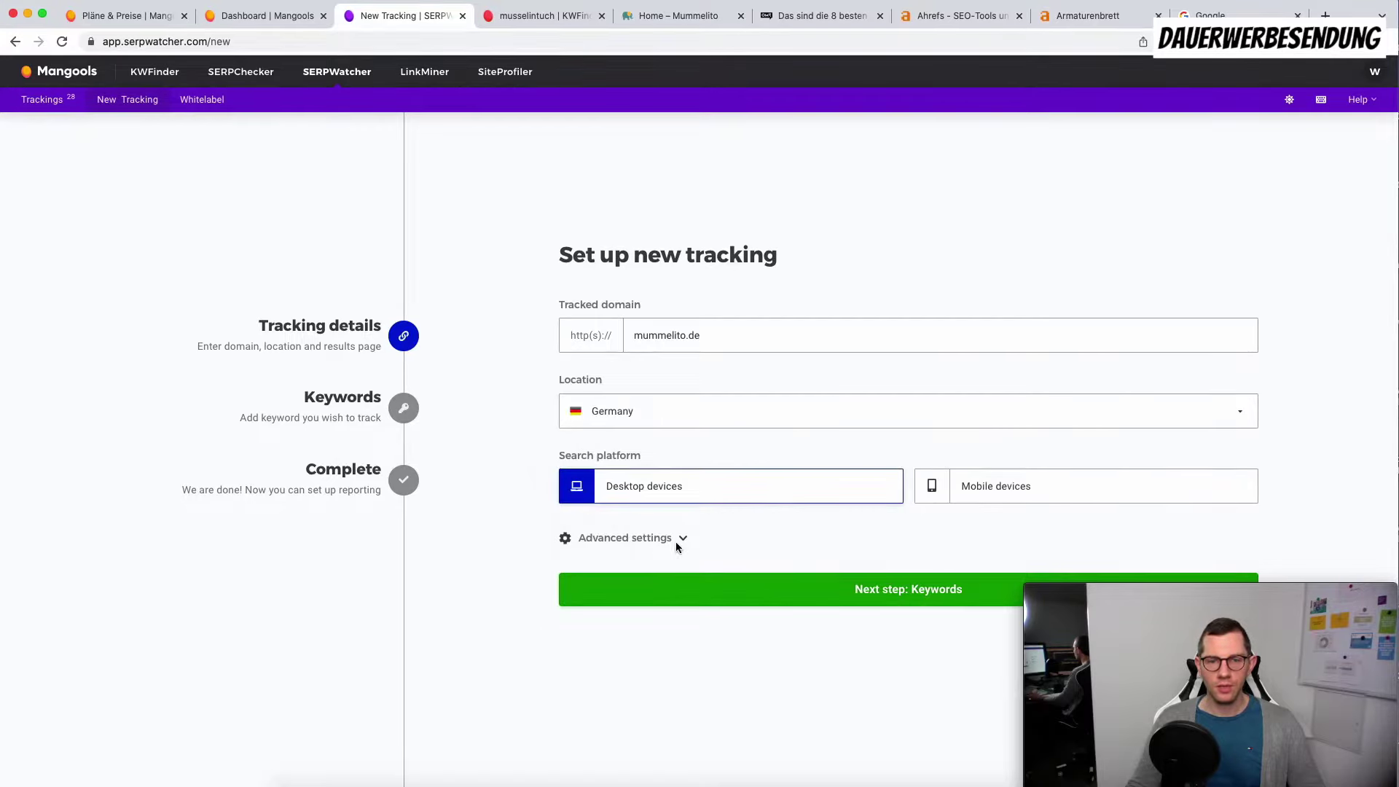
left_click(676, 541)
left_click(625, 549)
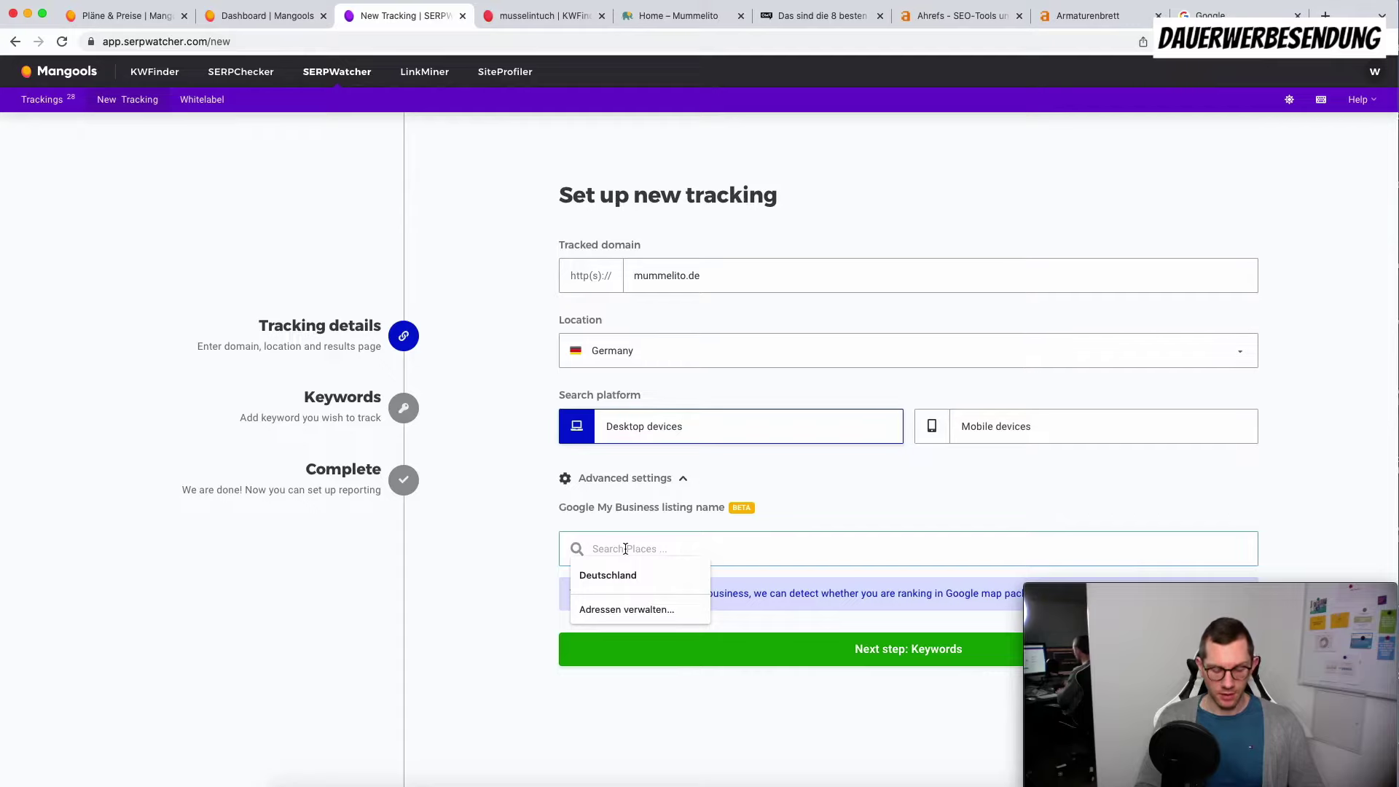
type("mummelito")
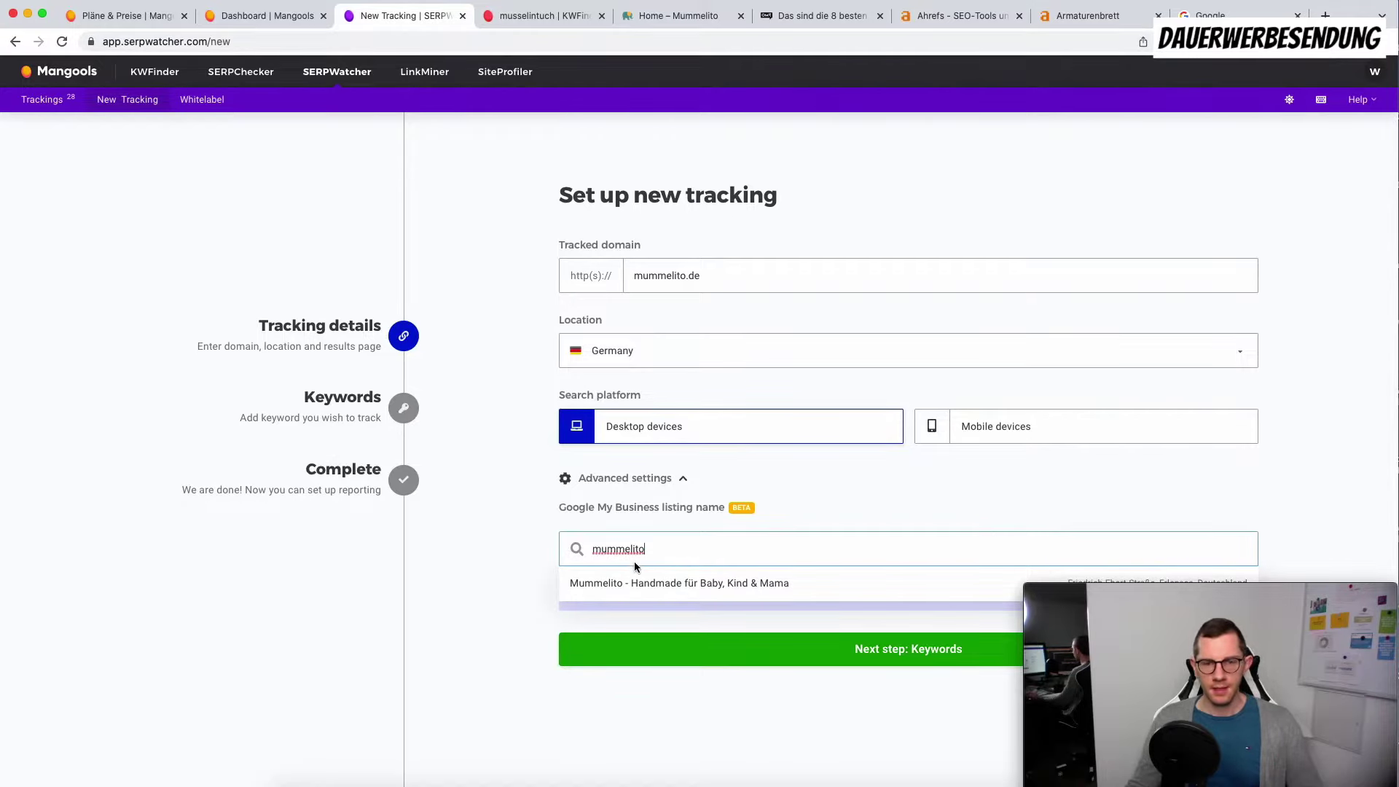
left_click(644, 585)
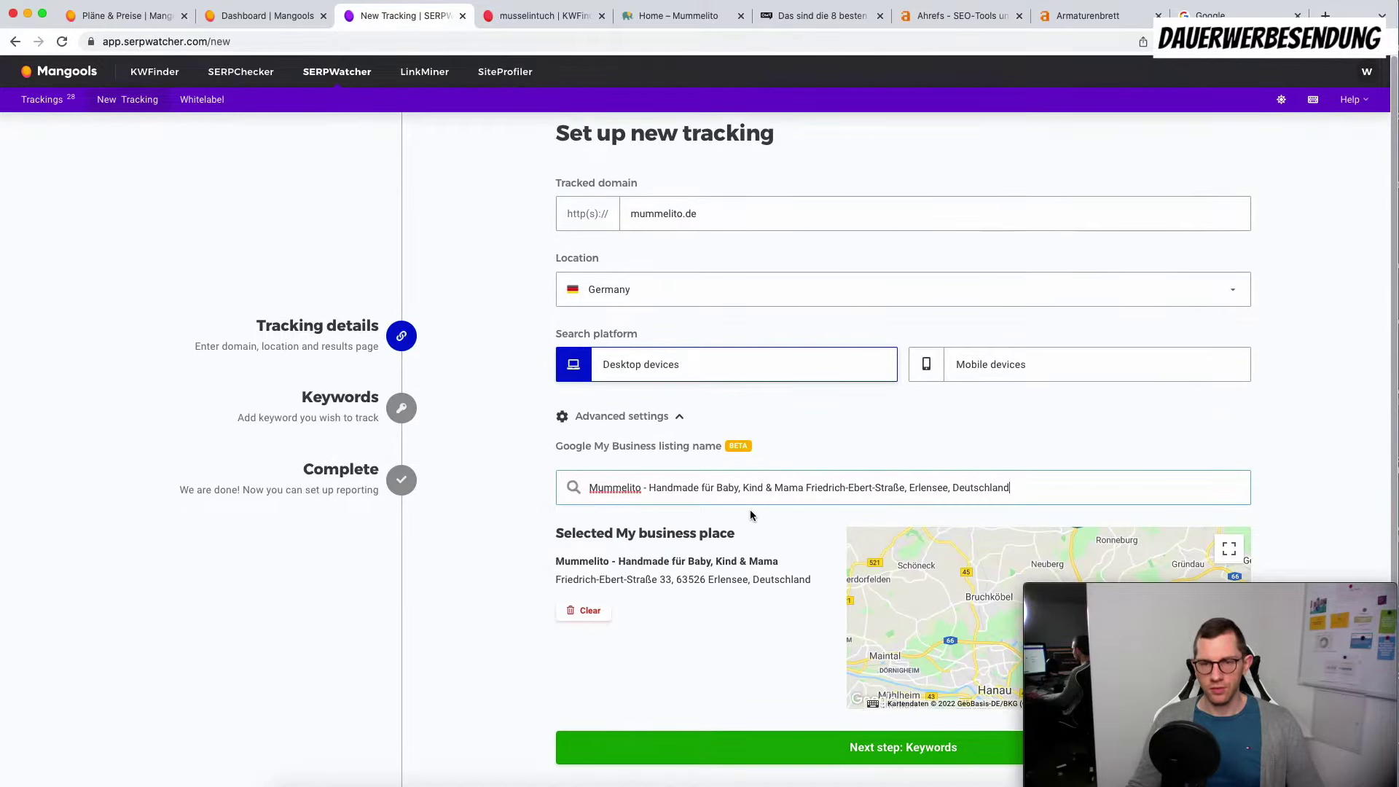
scroll(757, 517, "down", 2)
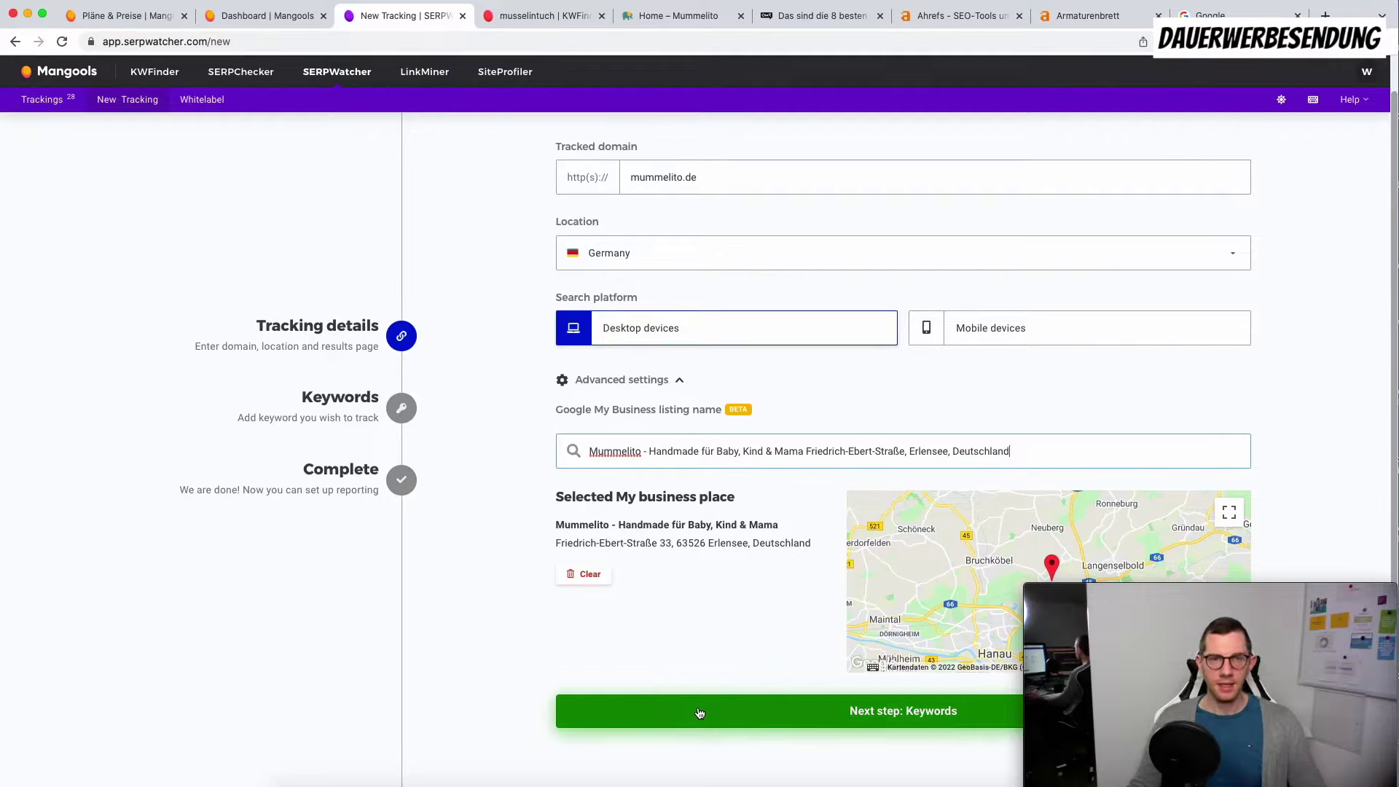
left_click(666, 22)
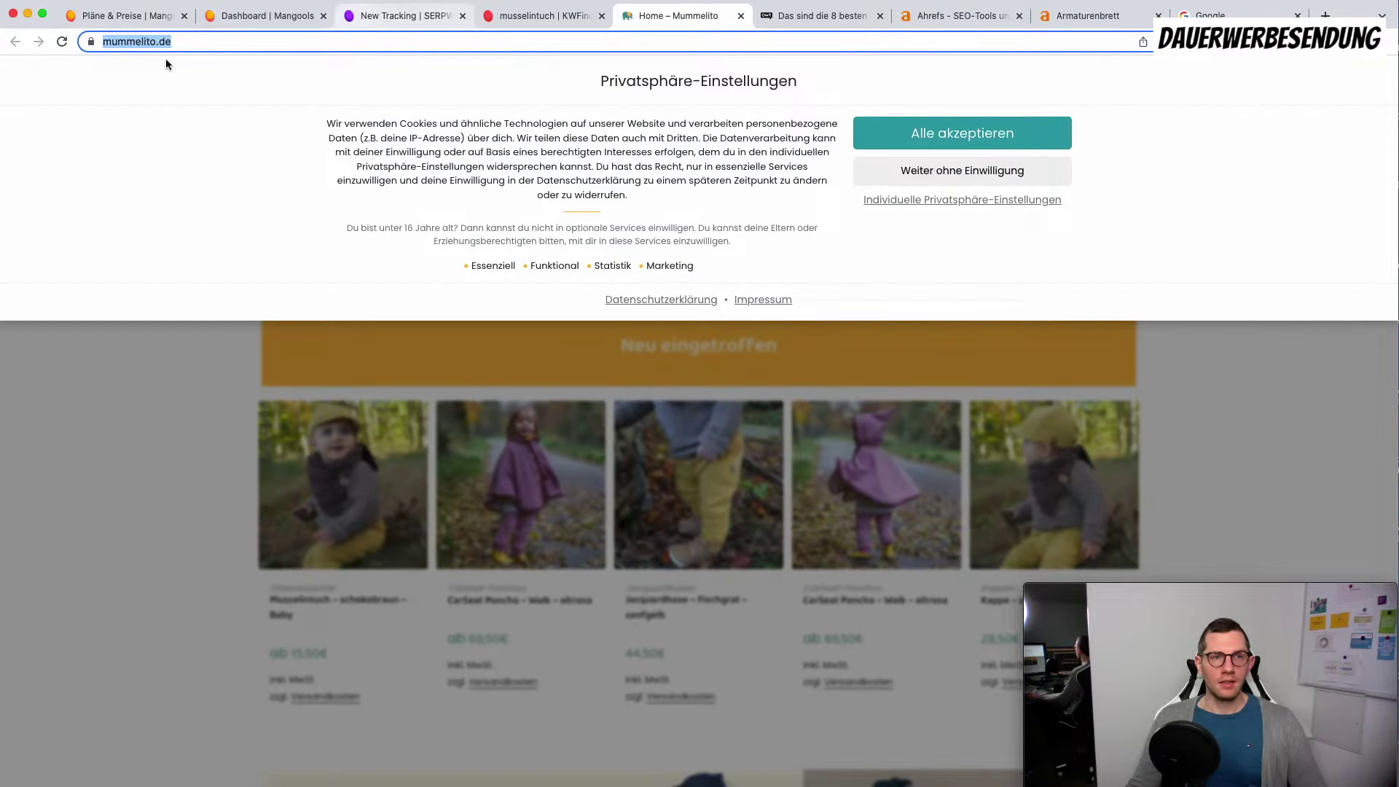
left_click(380, 21)
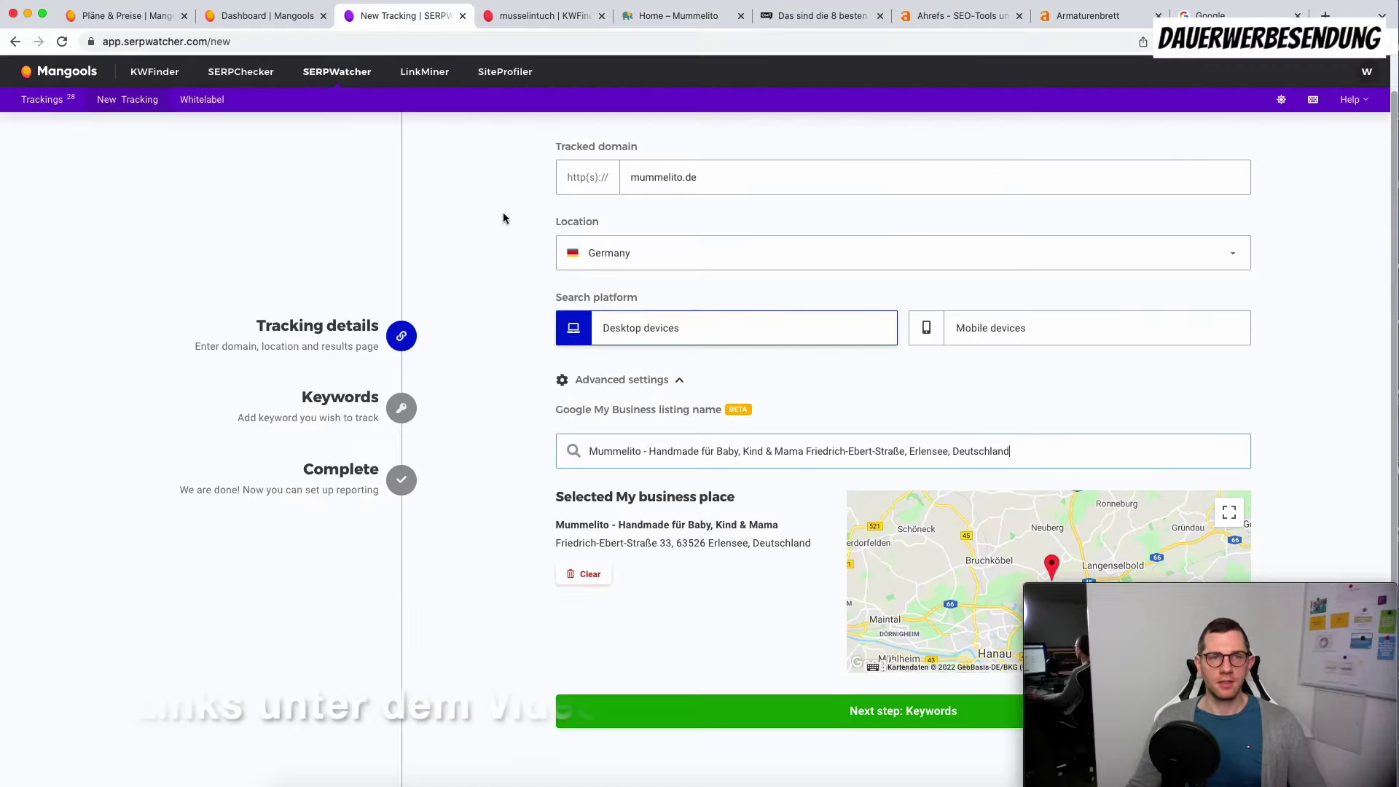
left_click(751, 716)
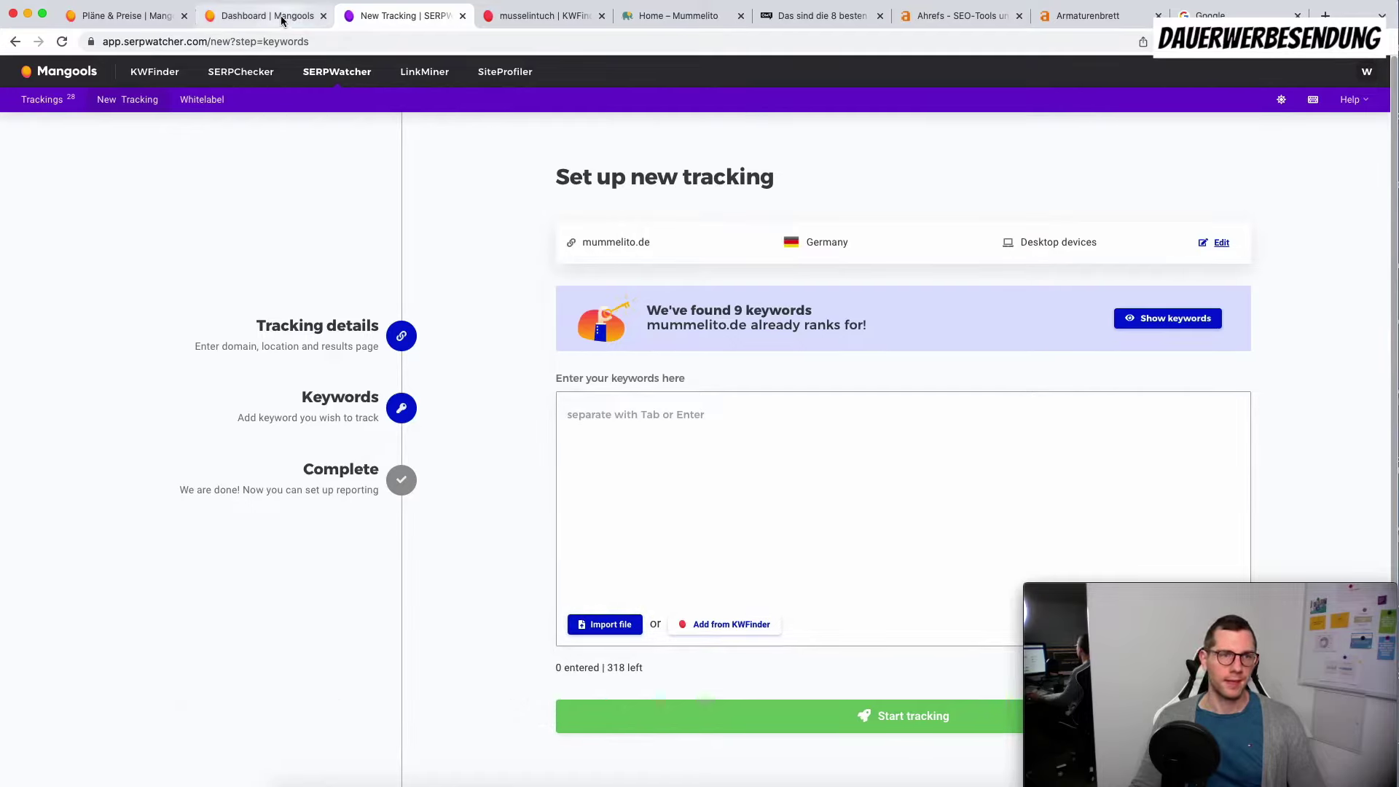
Step: Copy the 24 musselintuch keywords from KWFinder into the tracking, start tracking, and open it
left_click(547, 19)
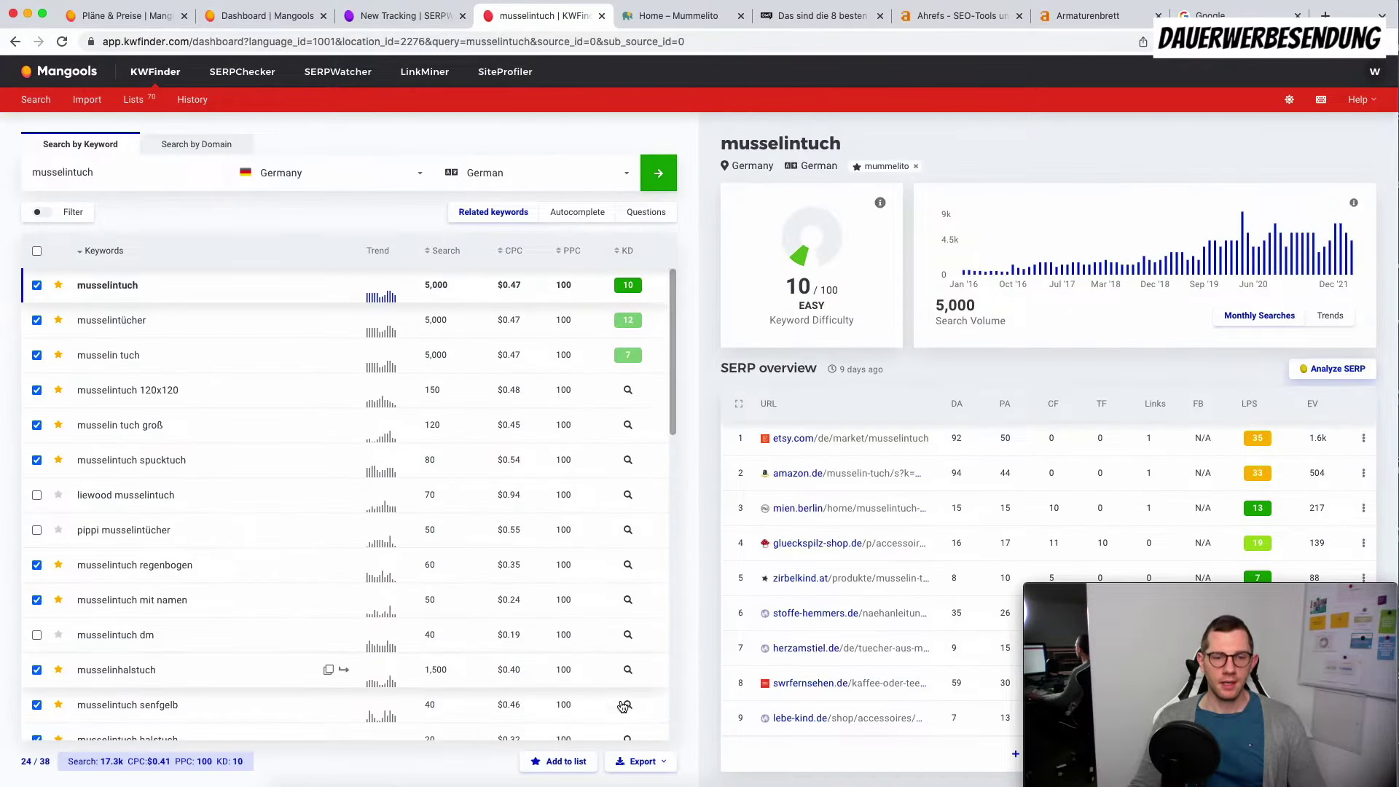
left_click(644, 761)
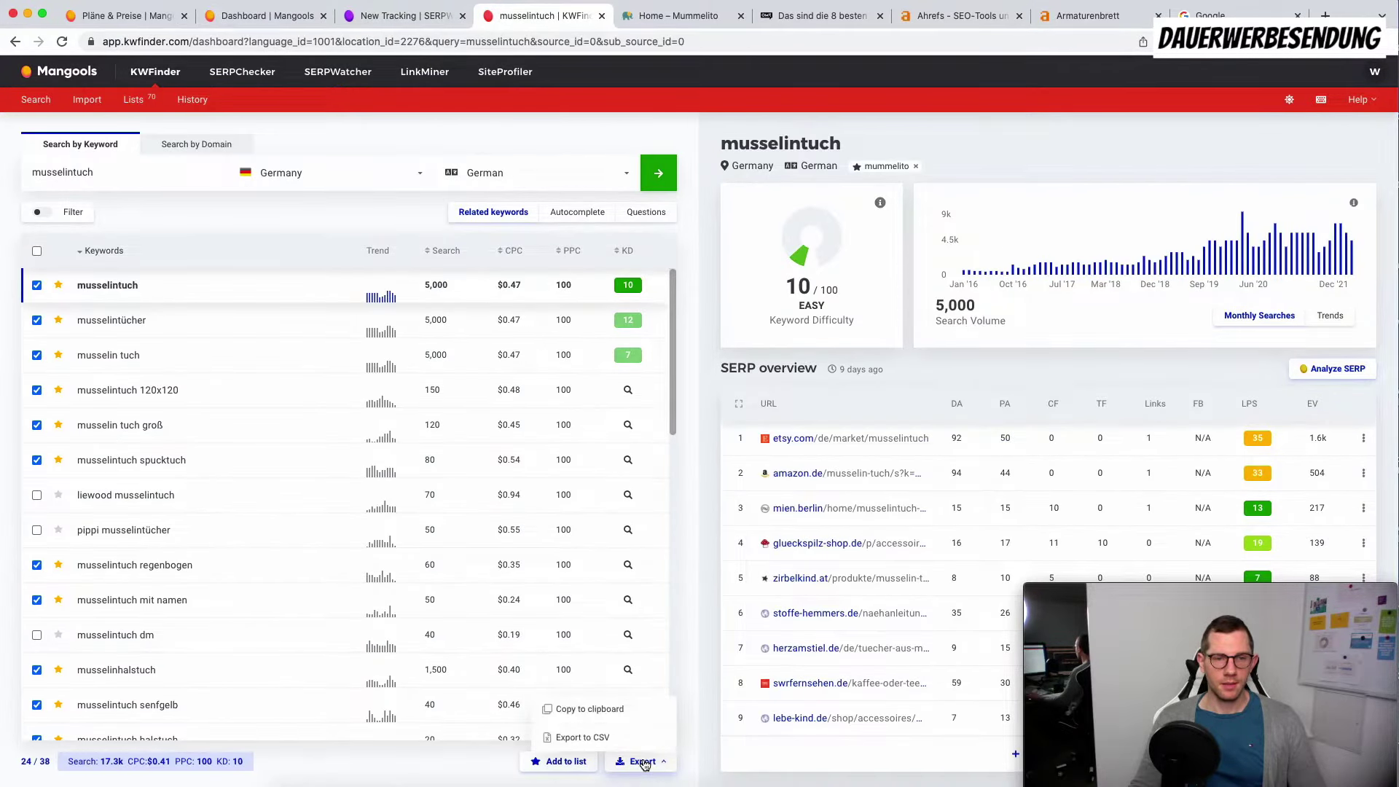
left_click(600, 707)
left_click(409, 18)
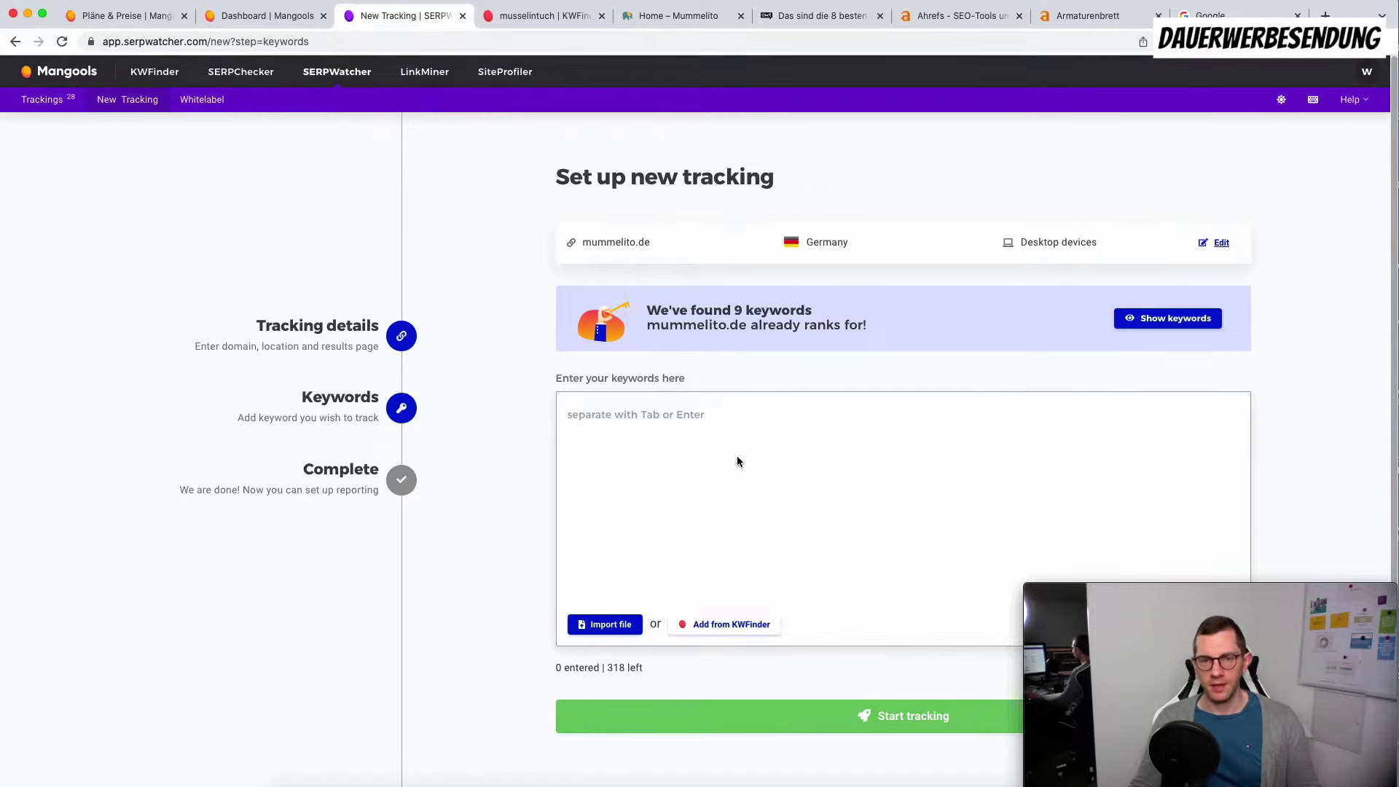
left_click(664, 422)
key("super+v")
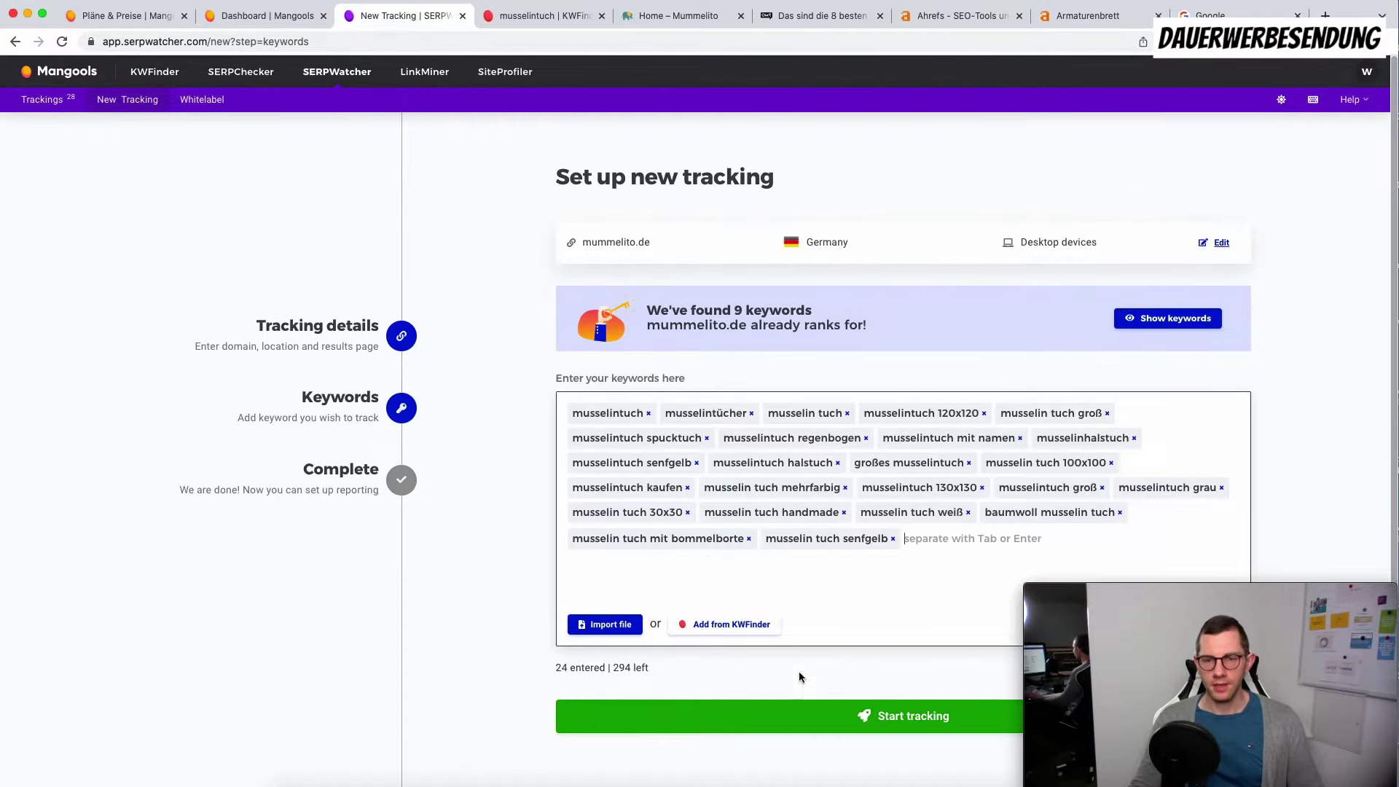
left_click(816, 723)
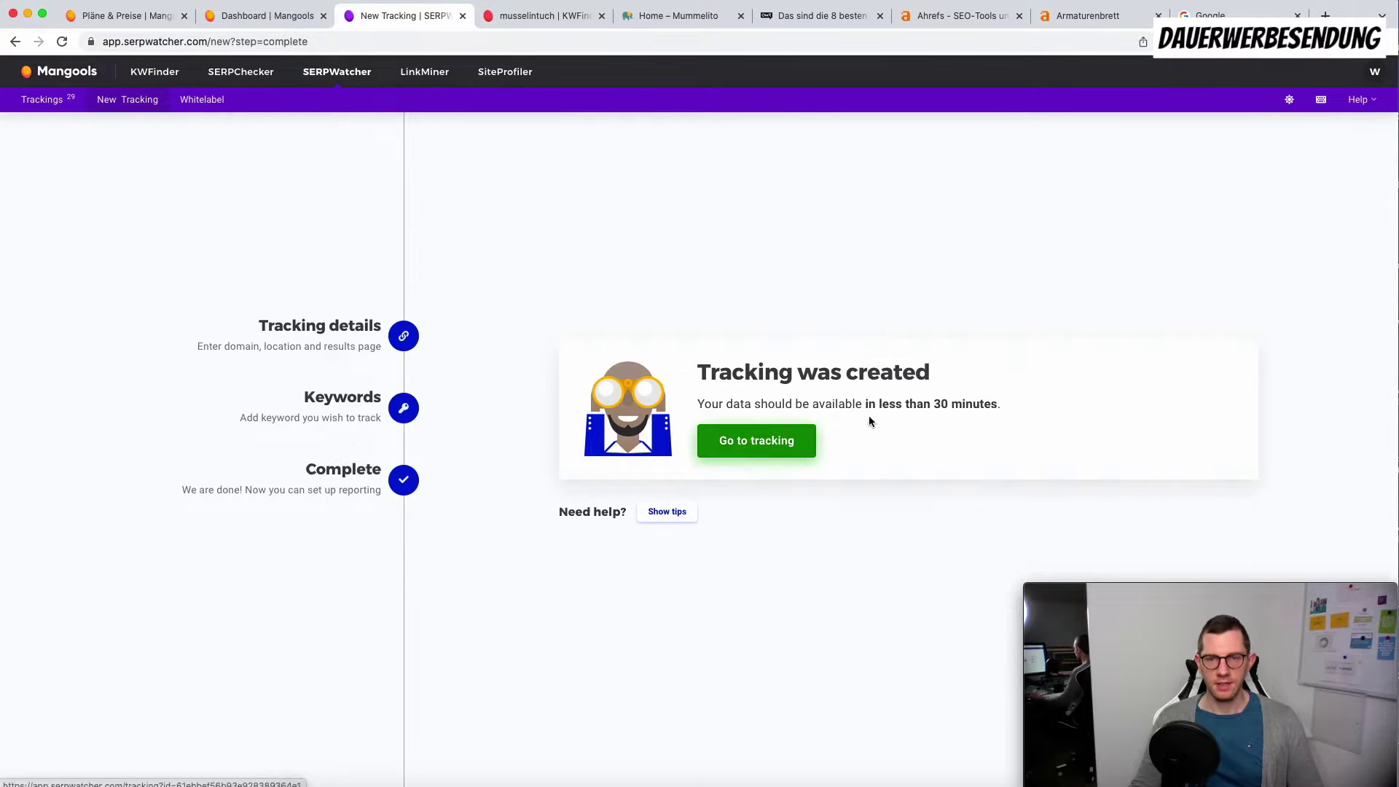
left_click(772, 451)
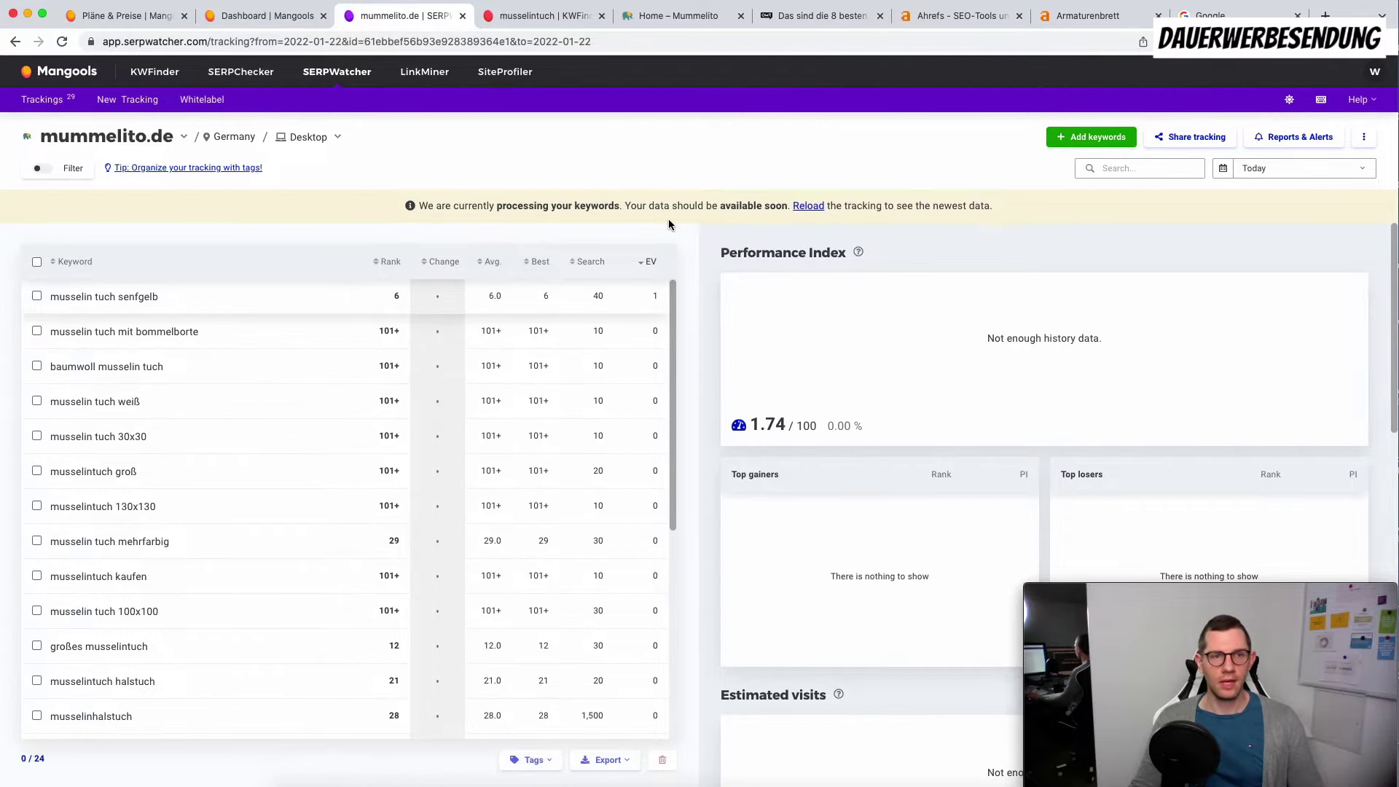
Step: Copy the tracking's shareable report link and load it in a new browser tab
left_click(1176, 138)
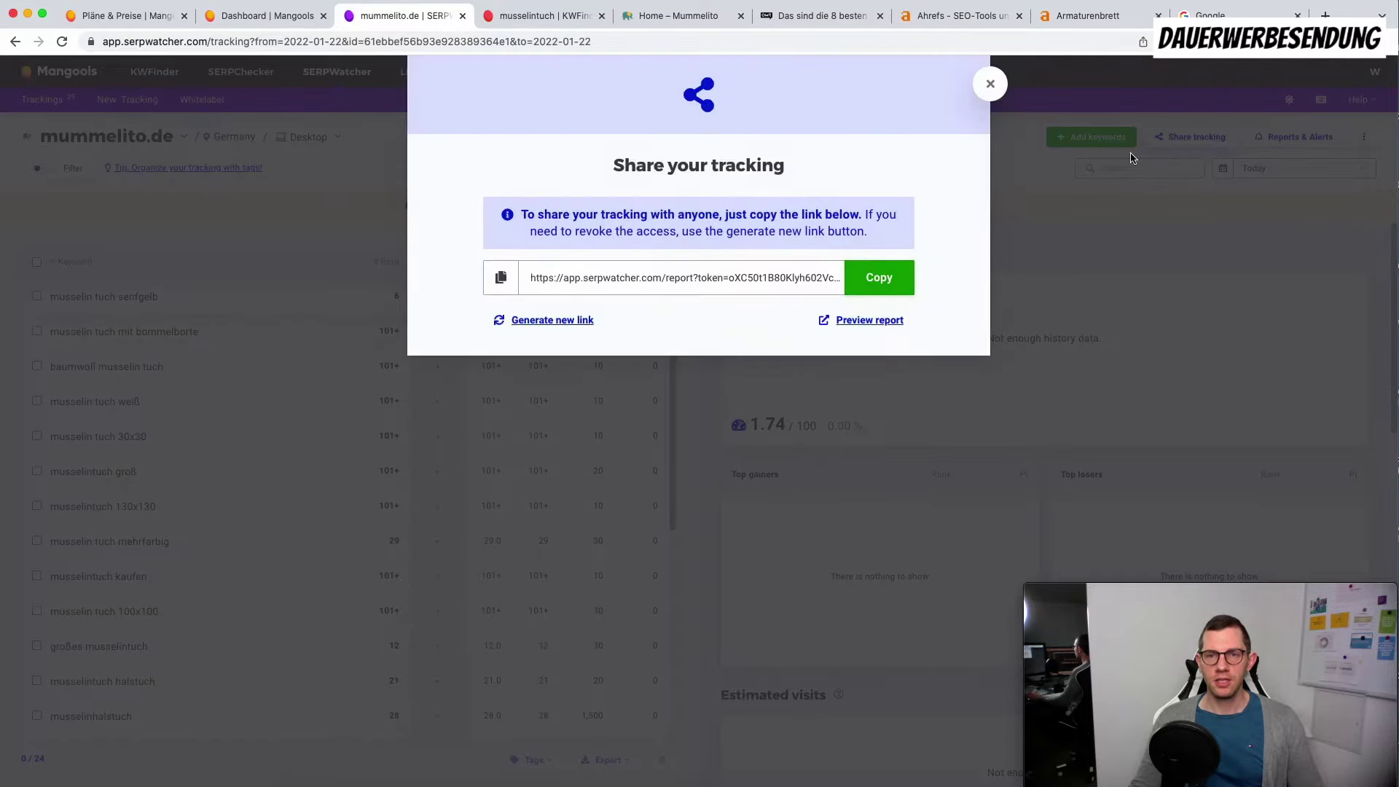
left_click(885, 280)
key("super+t")
key("super+v")
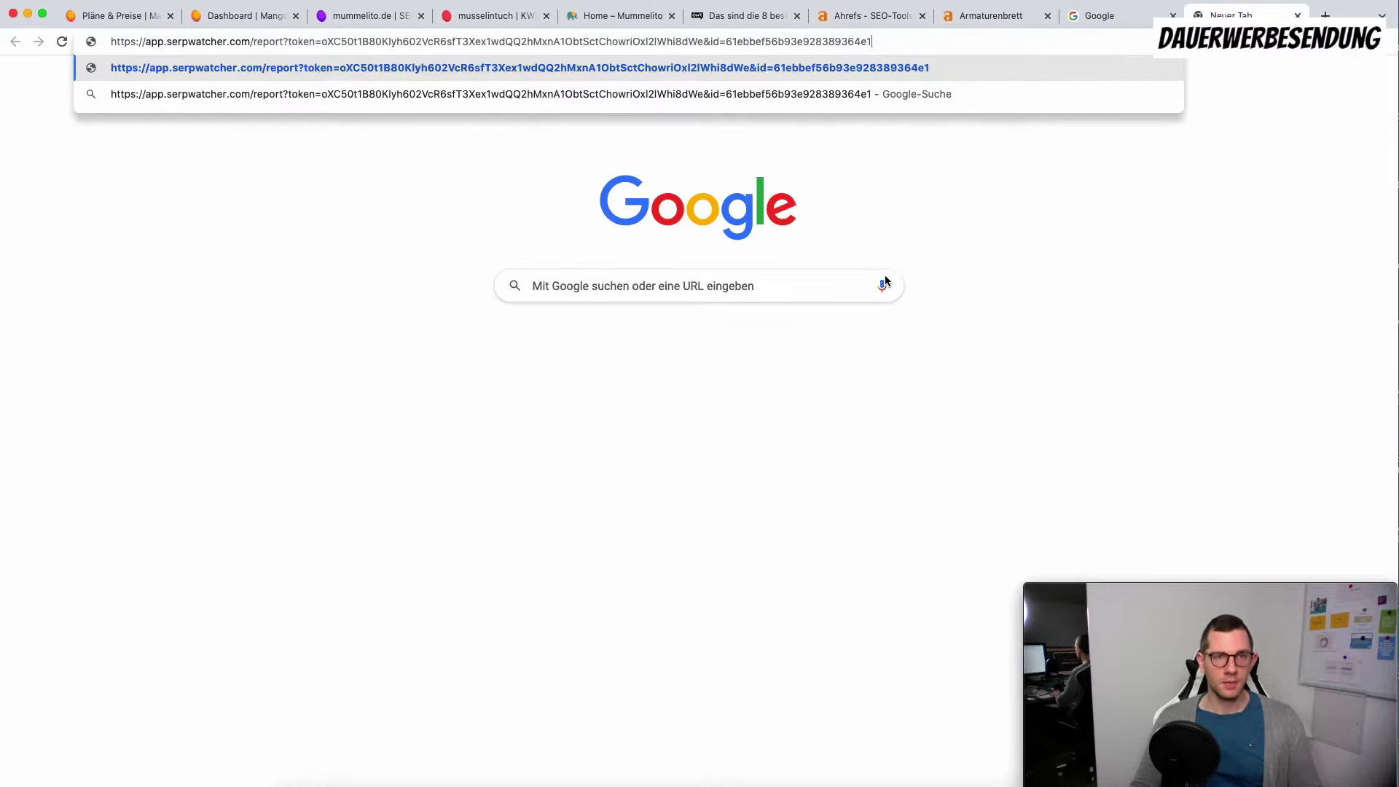
key("Return")
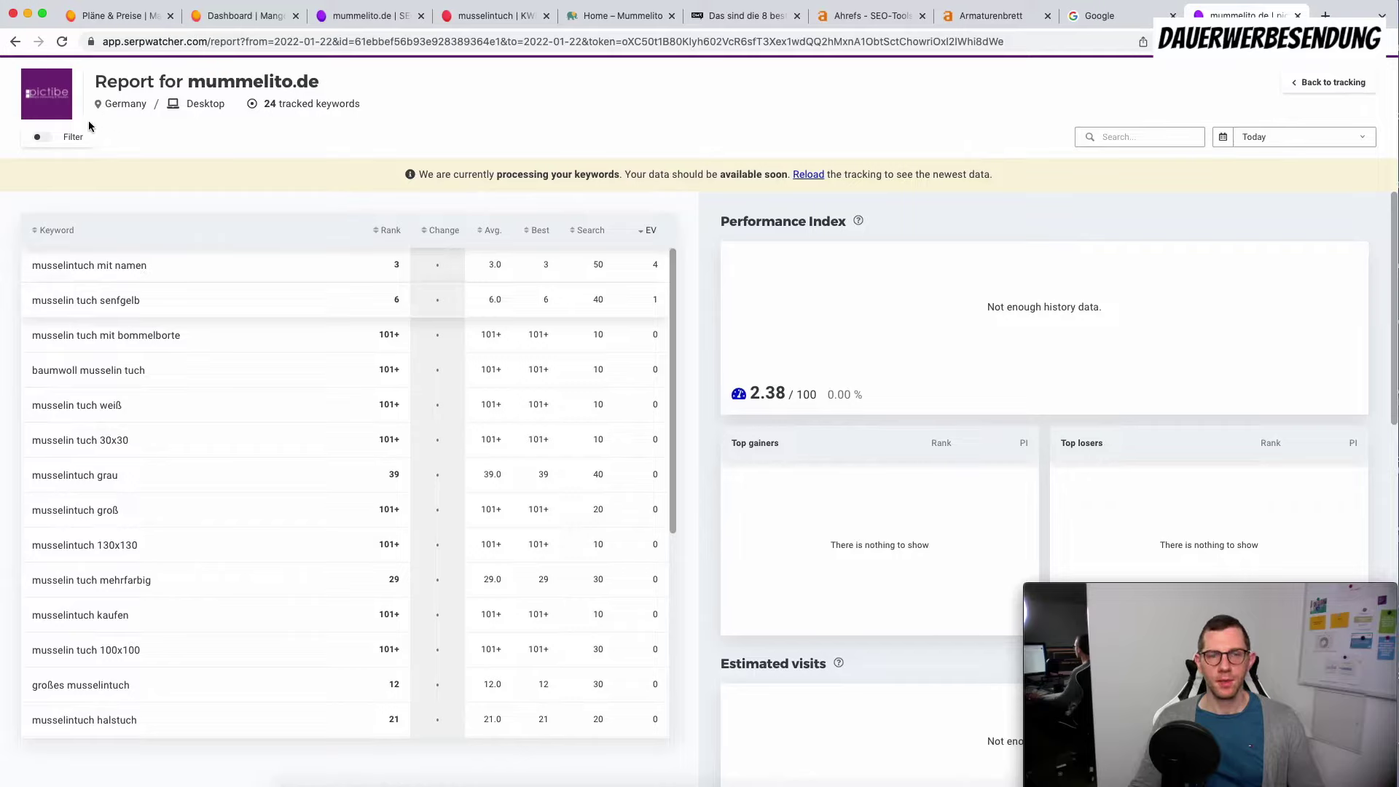
Step: Sort the shared report by rank, best first, then close it and open Reports & Alerts
left_click(388, 229)
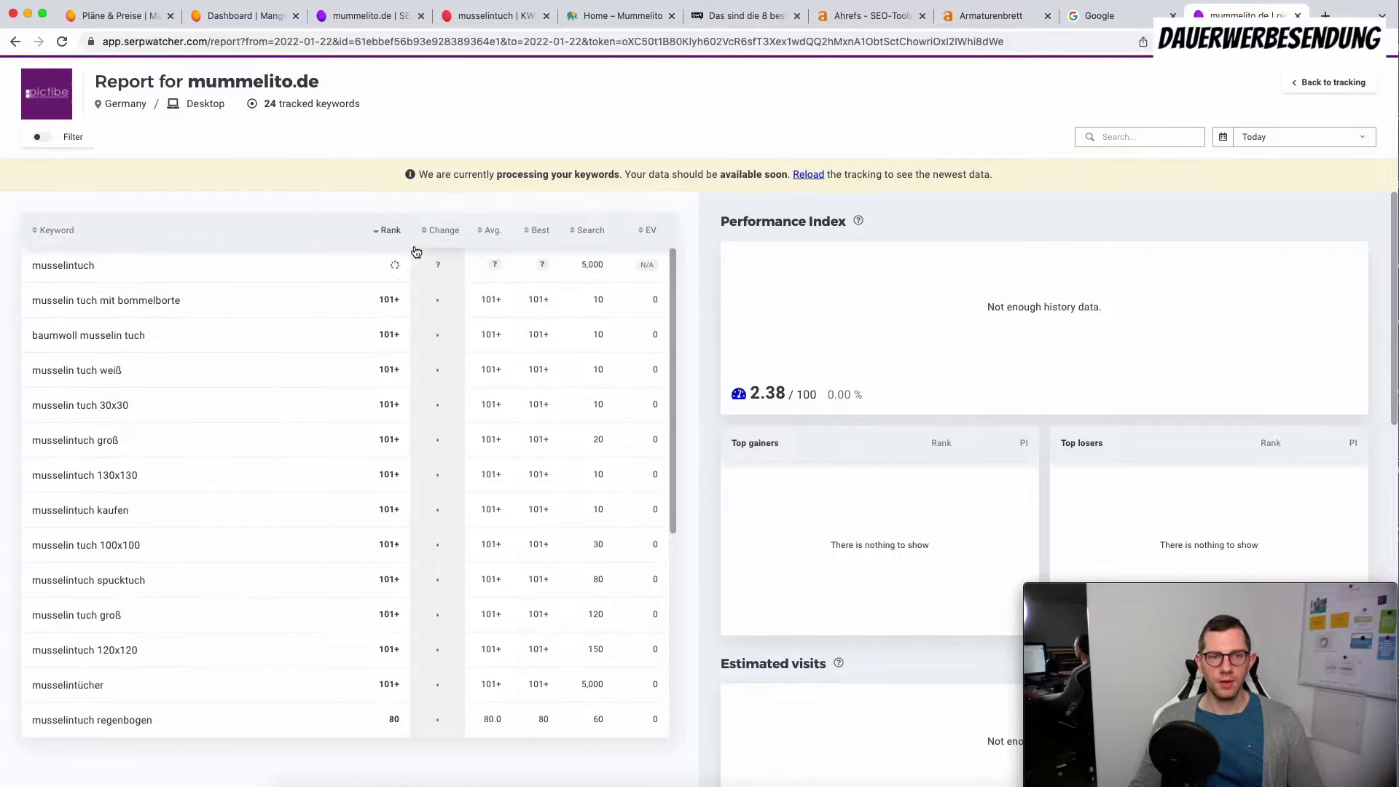
left_click(389, 229)
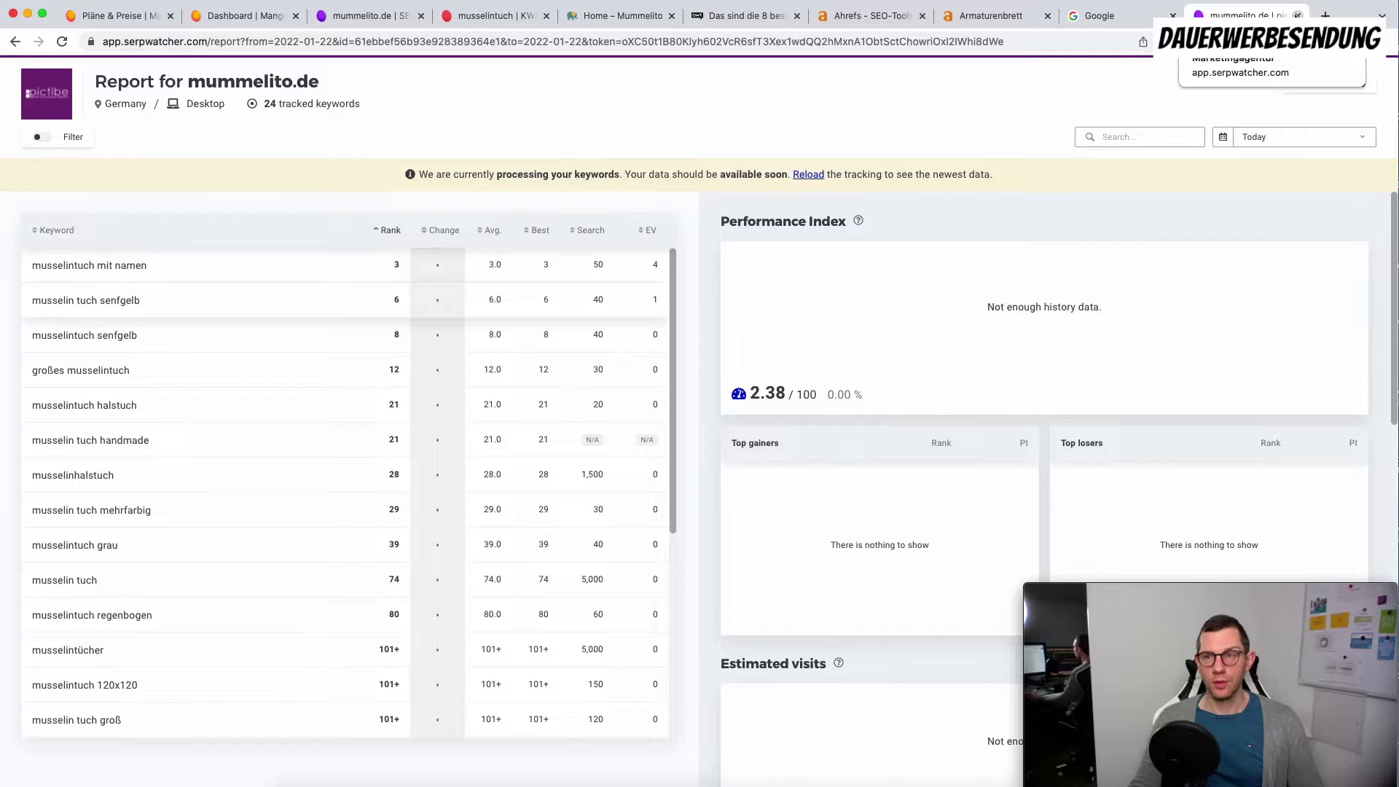
left_click(1297, 15)
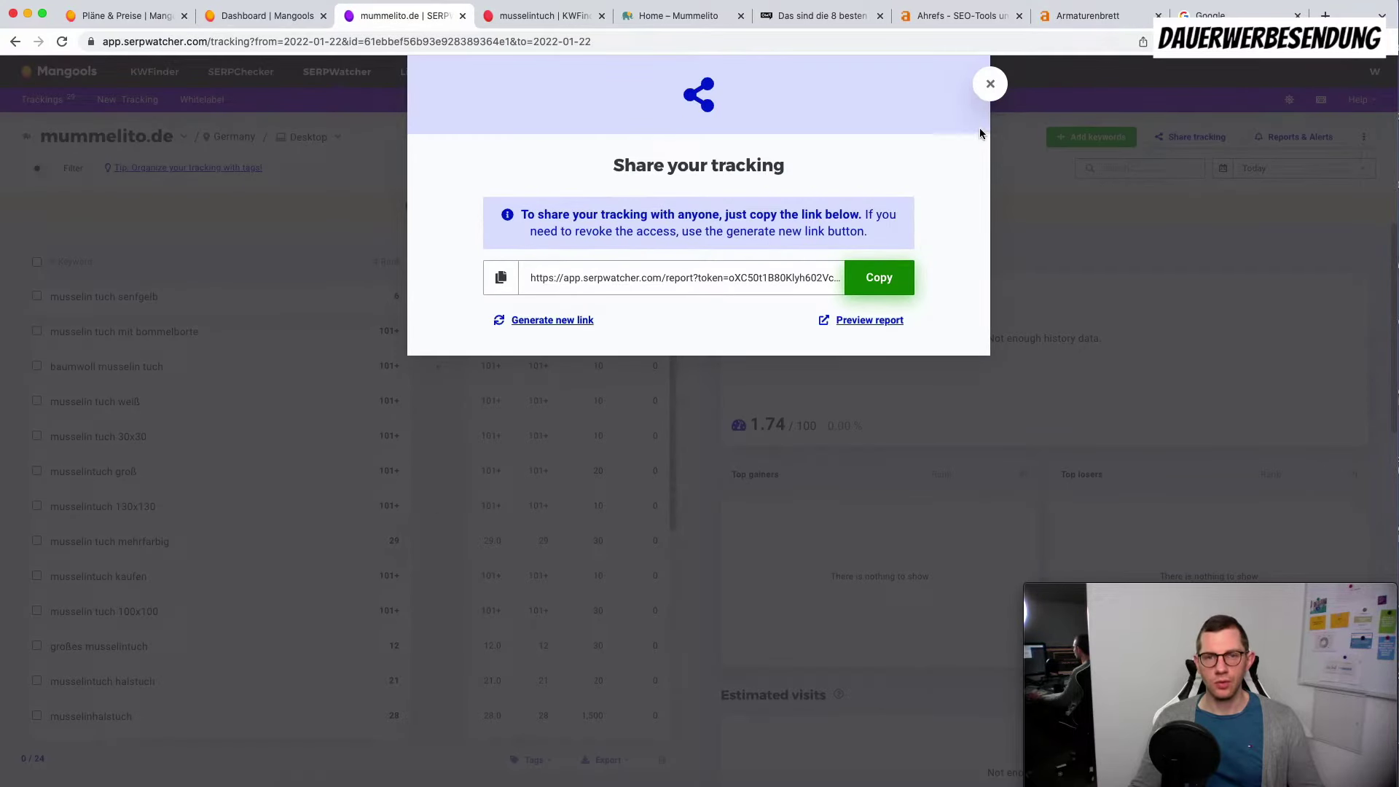
left_click(990, 84)
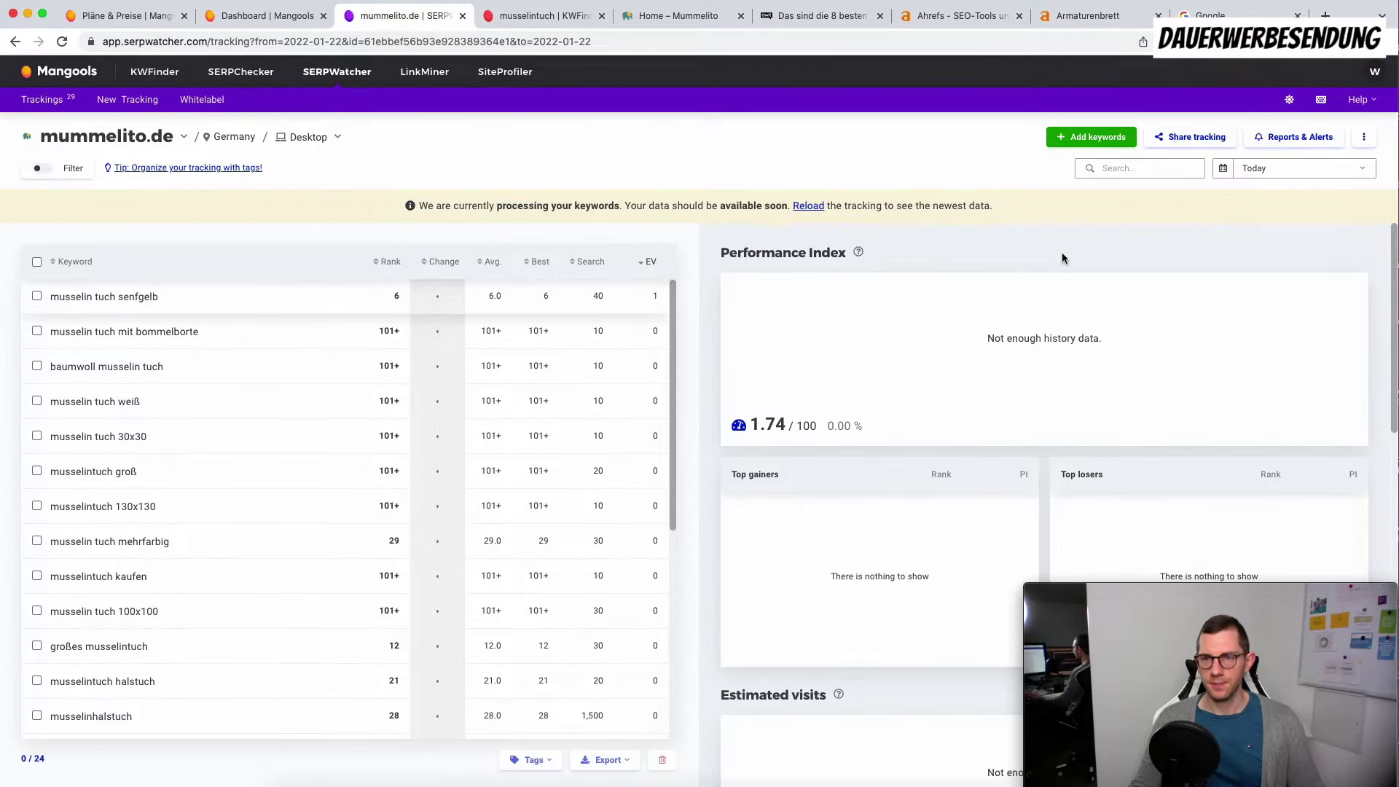
left_click(1278, 137)
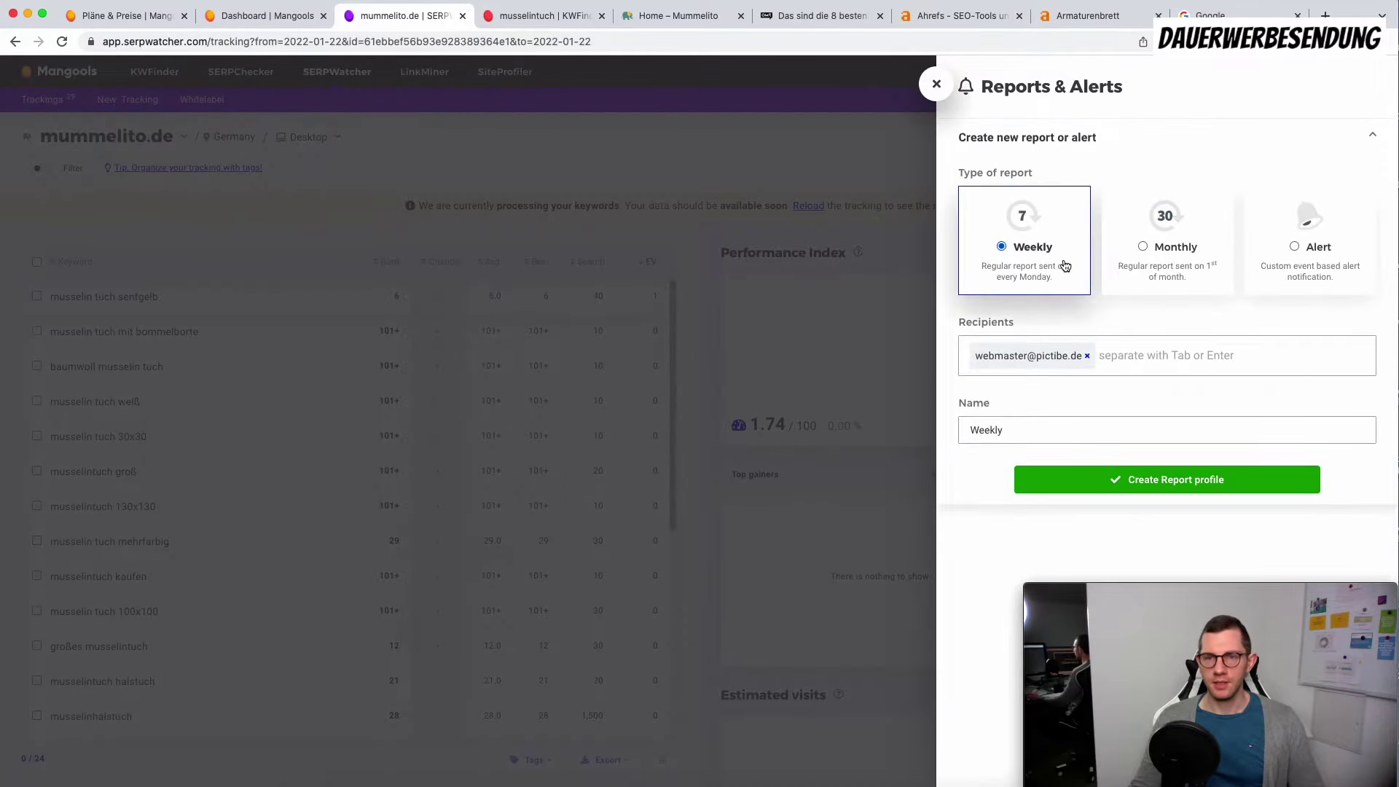
Step: Create a weekly report 'Wöchentlicher Bericht', replacing the old recipient with a new e-mail address
left_click(1086, 354)
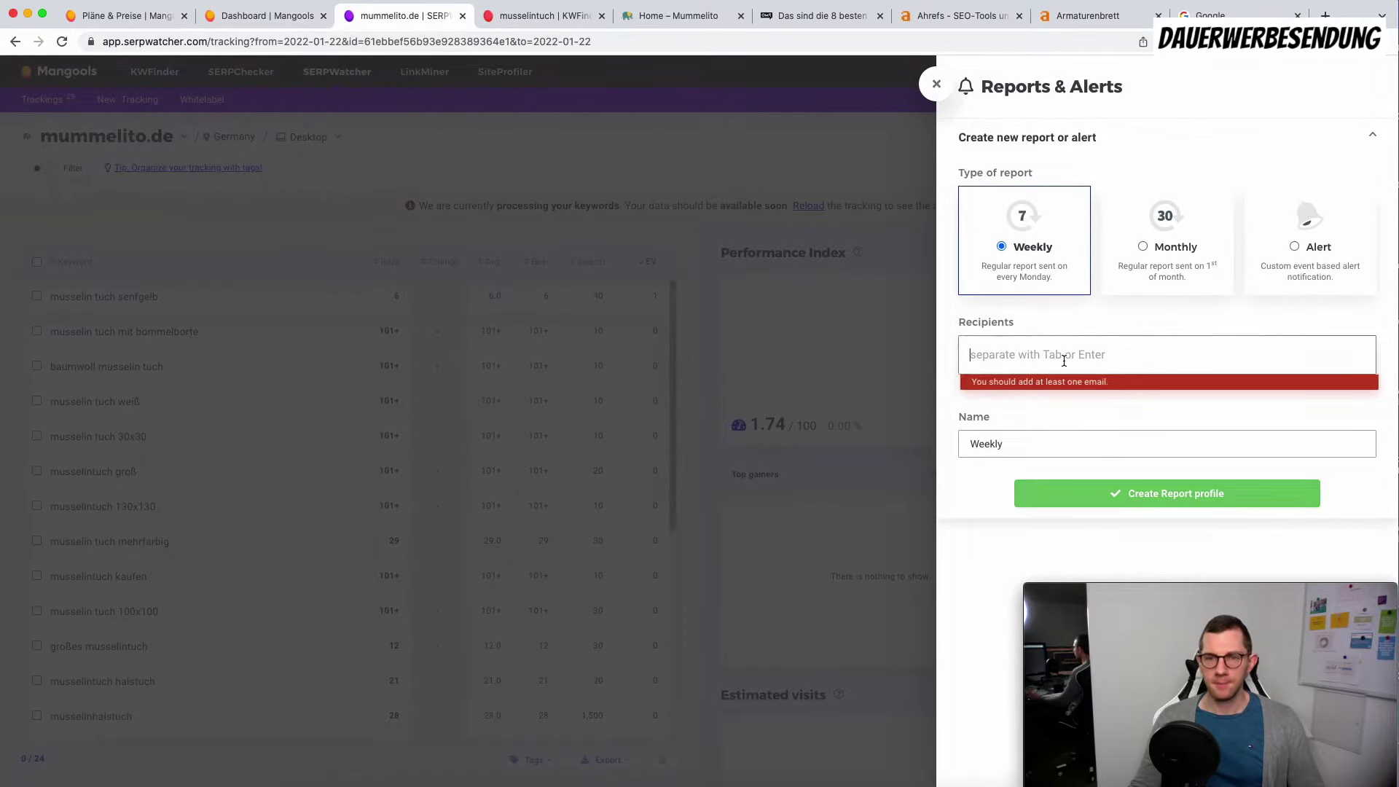
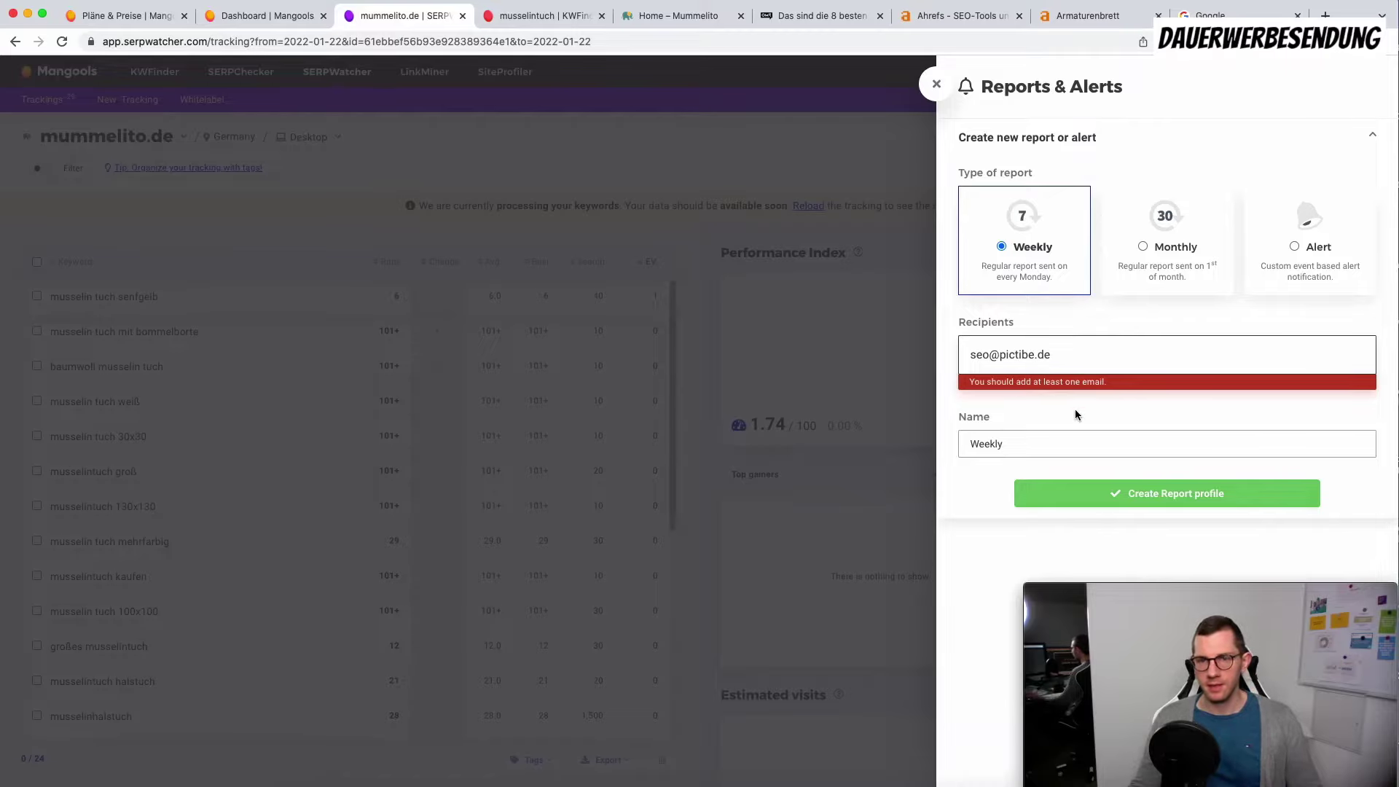
key("Return")
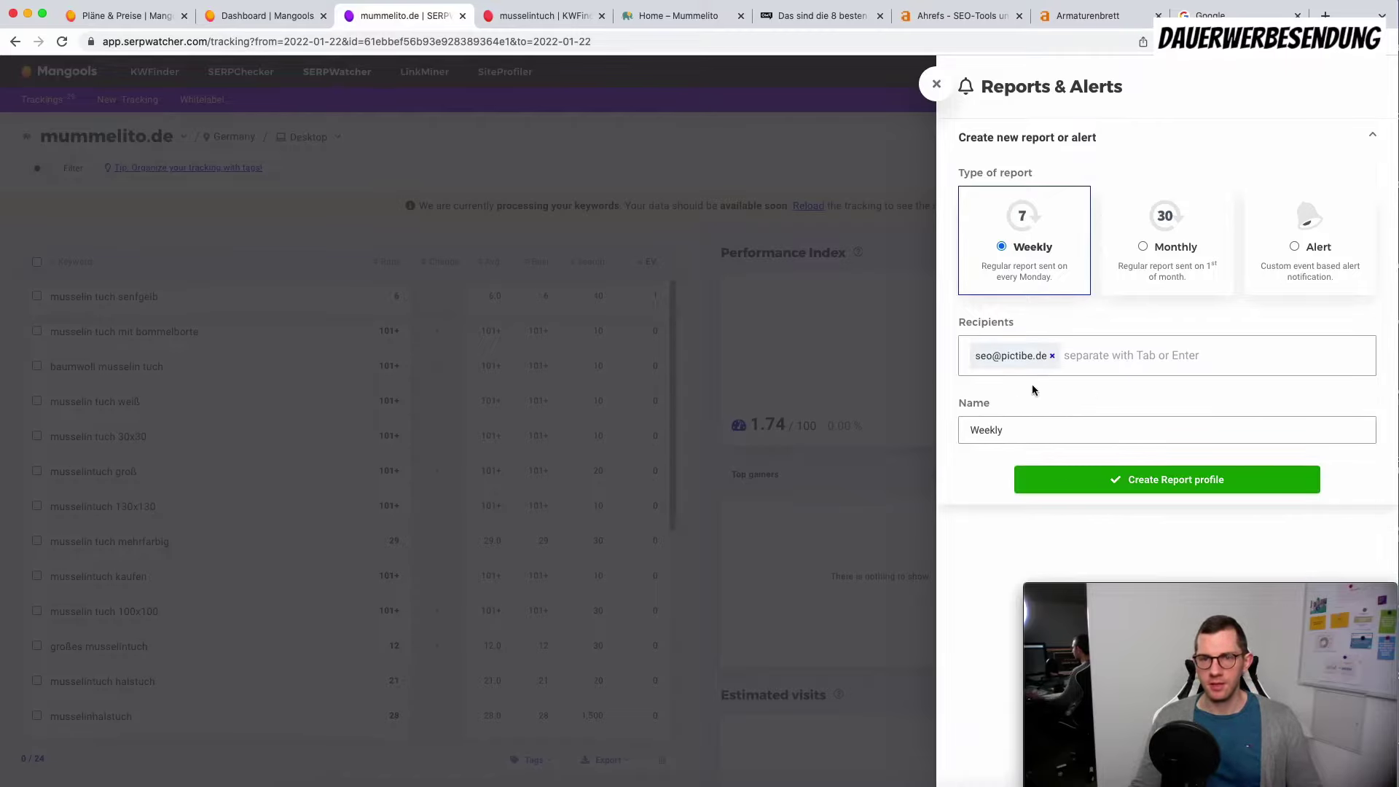
left_click_drag(1013, 431, 933, 433)
type("Wöchentlicher Bericht")
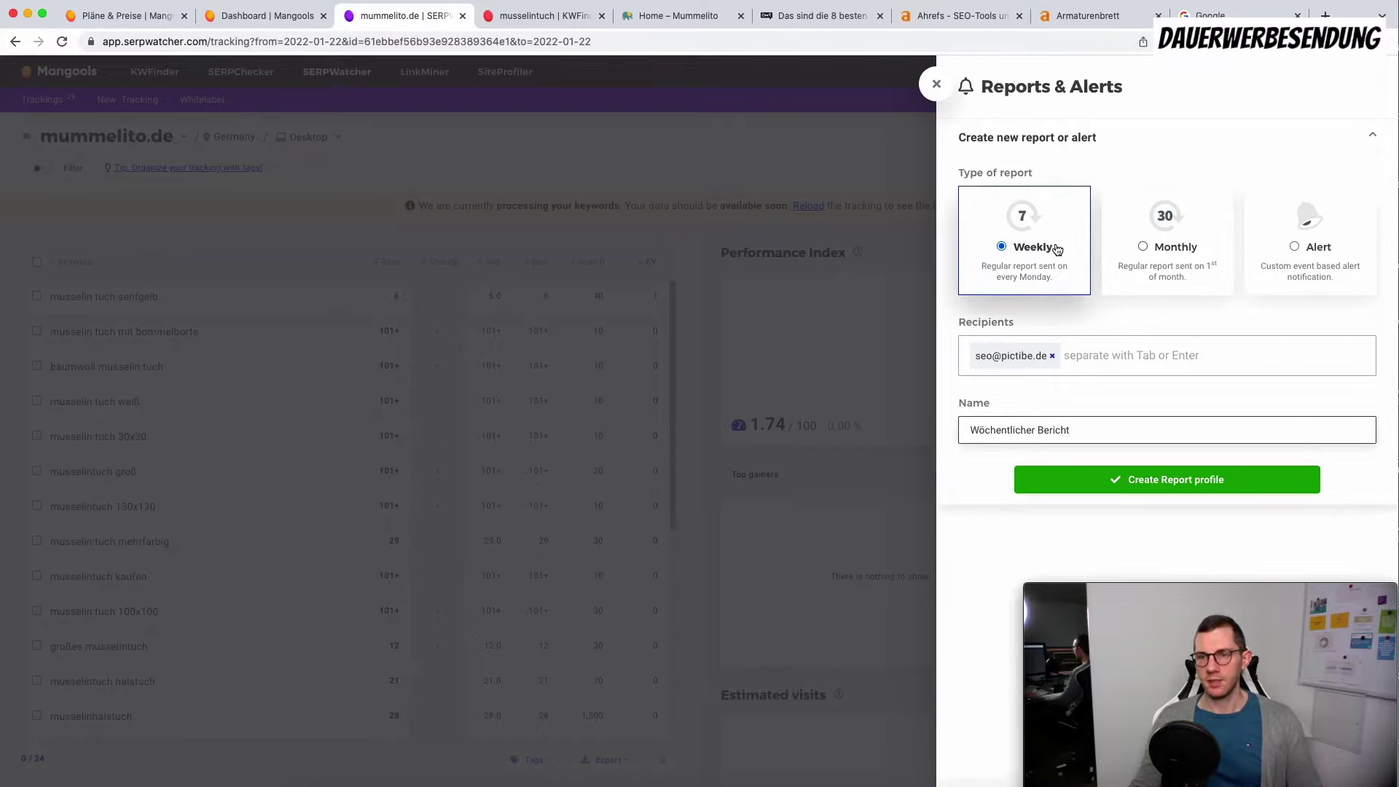
left_click(1162, 480)
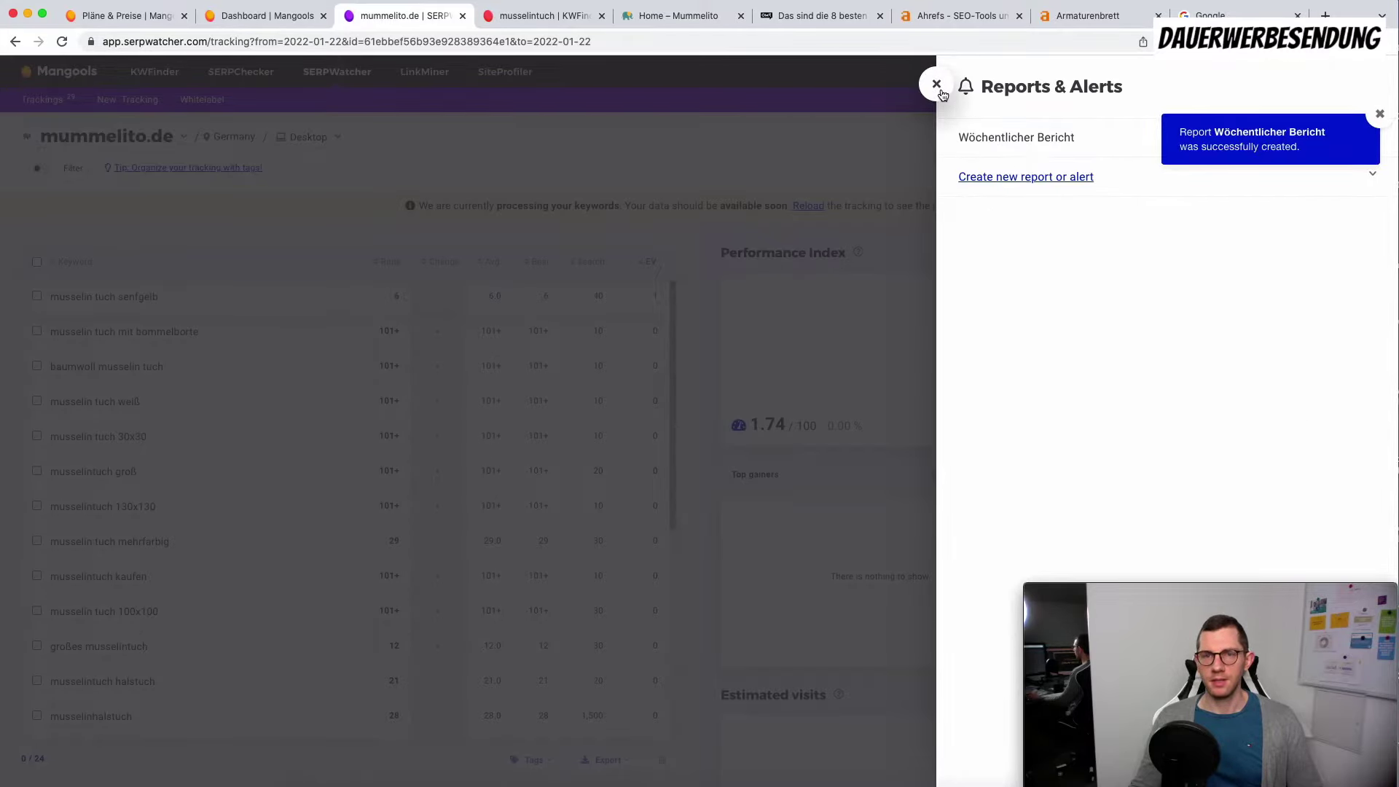
left_click(937, 84)
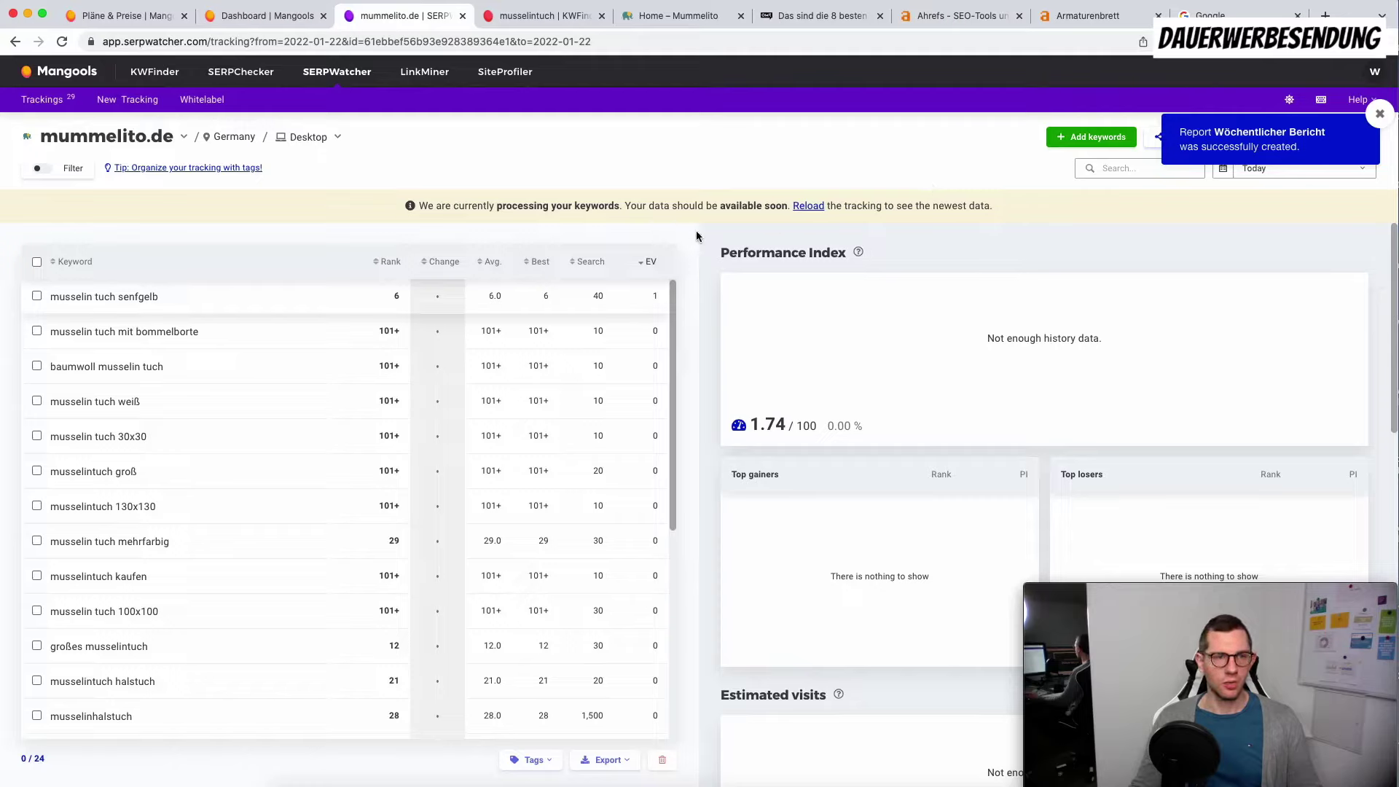
Step: Create a tag named Musselin and assign it to all 24 selected keywords
left_click(37, 262)
left_click(548, 765)
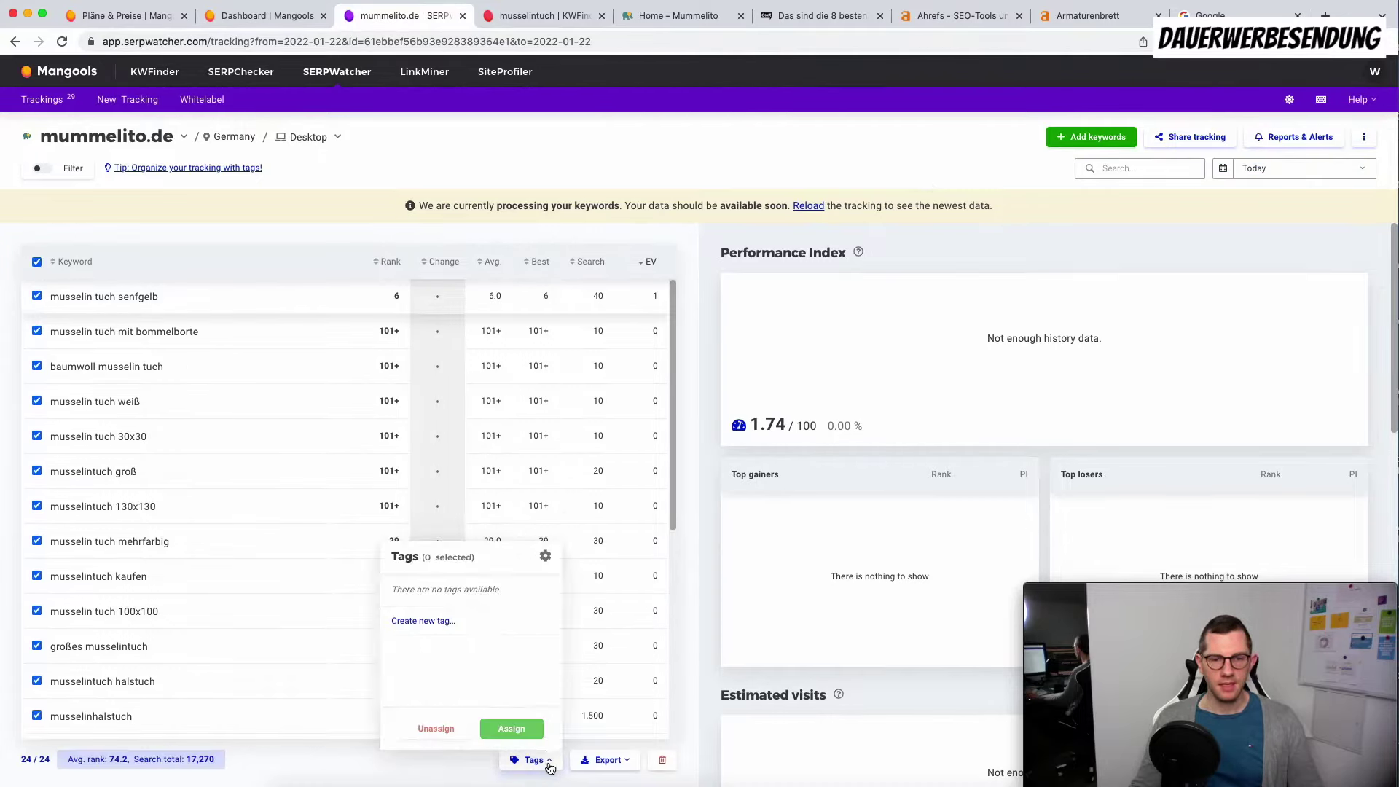
left_click(444, 627)
type("Musslin")
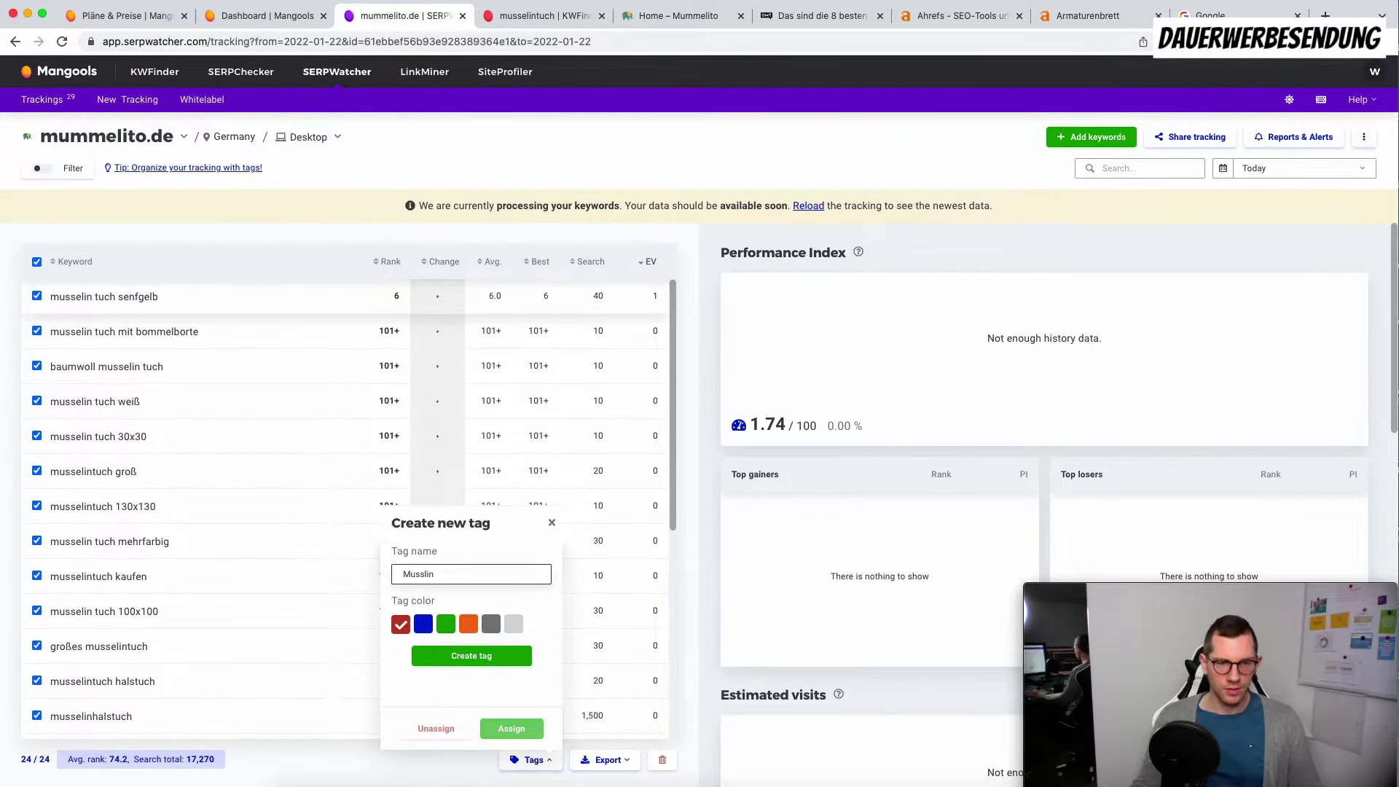
key("BackSpace")
key("BackSpace")
key("BackSpace")
type("elin")
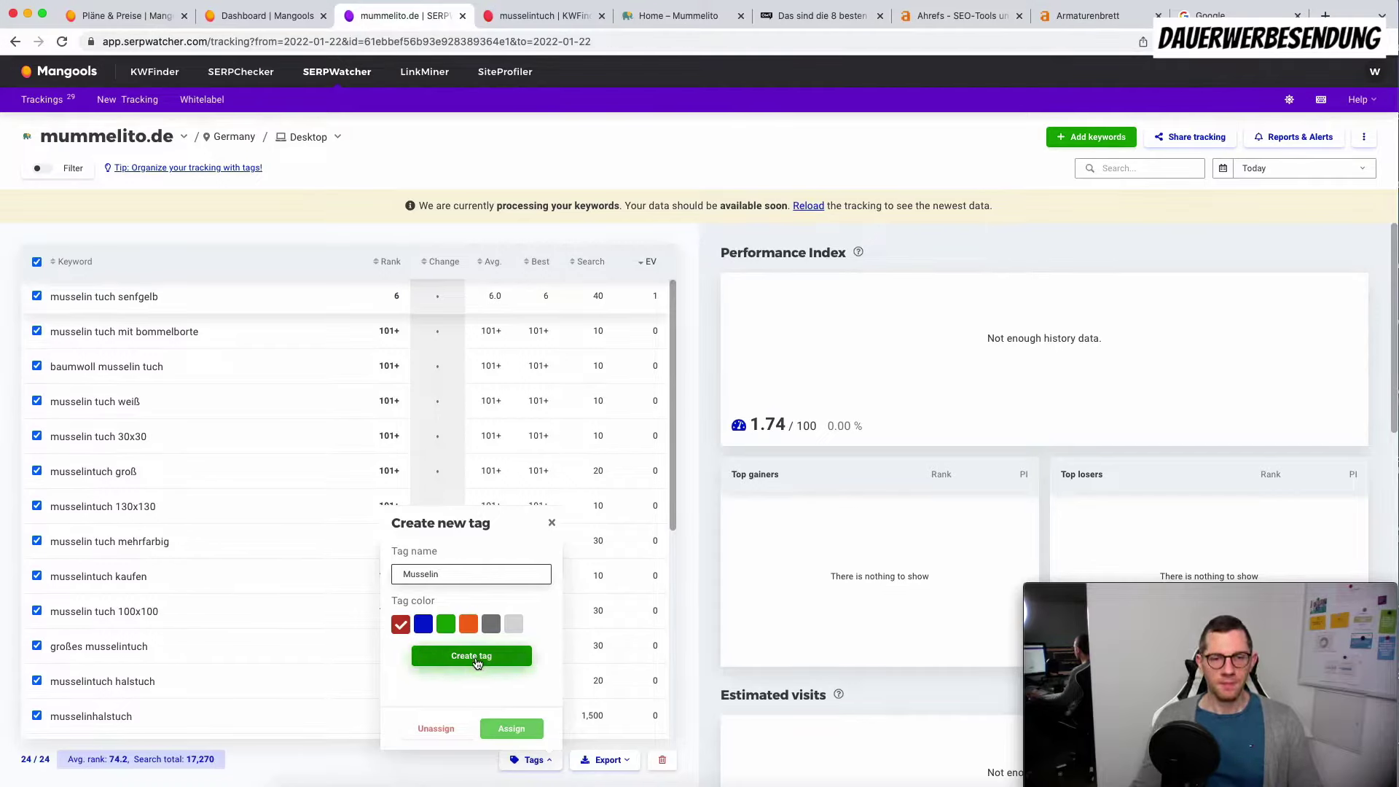
left_click(469, 652)
left_click(511, 728)
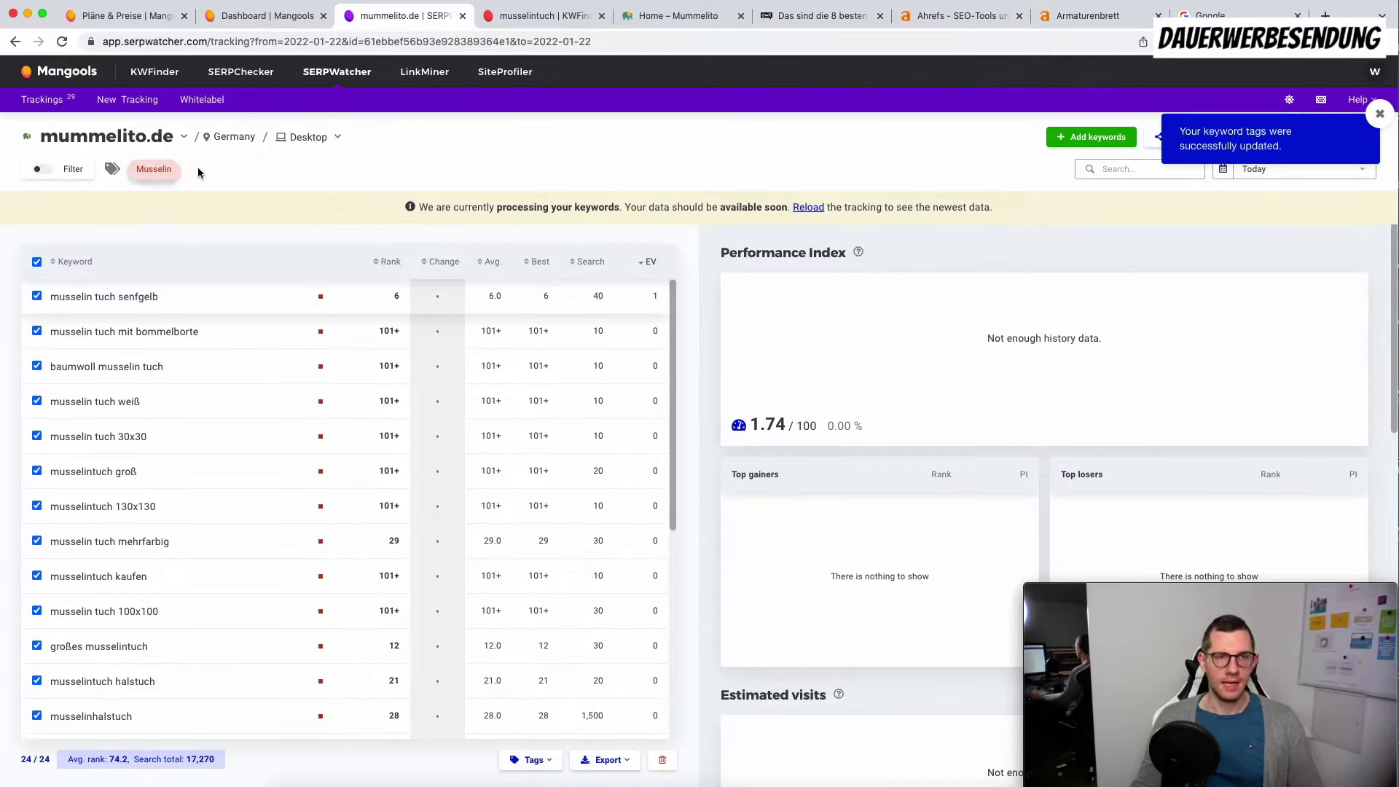
Step: On the Mummelito shop, decline cookies and browse the ACCESSOIRES and KLEIDUNG menus
left_click(651, 15)
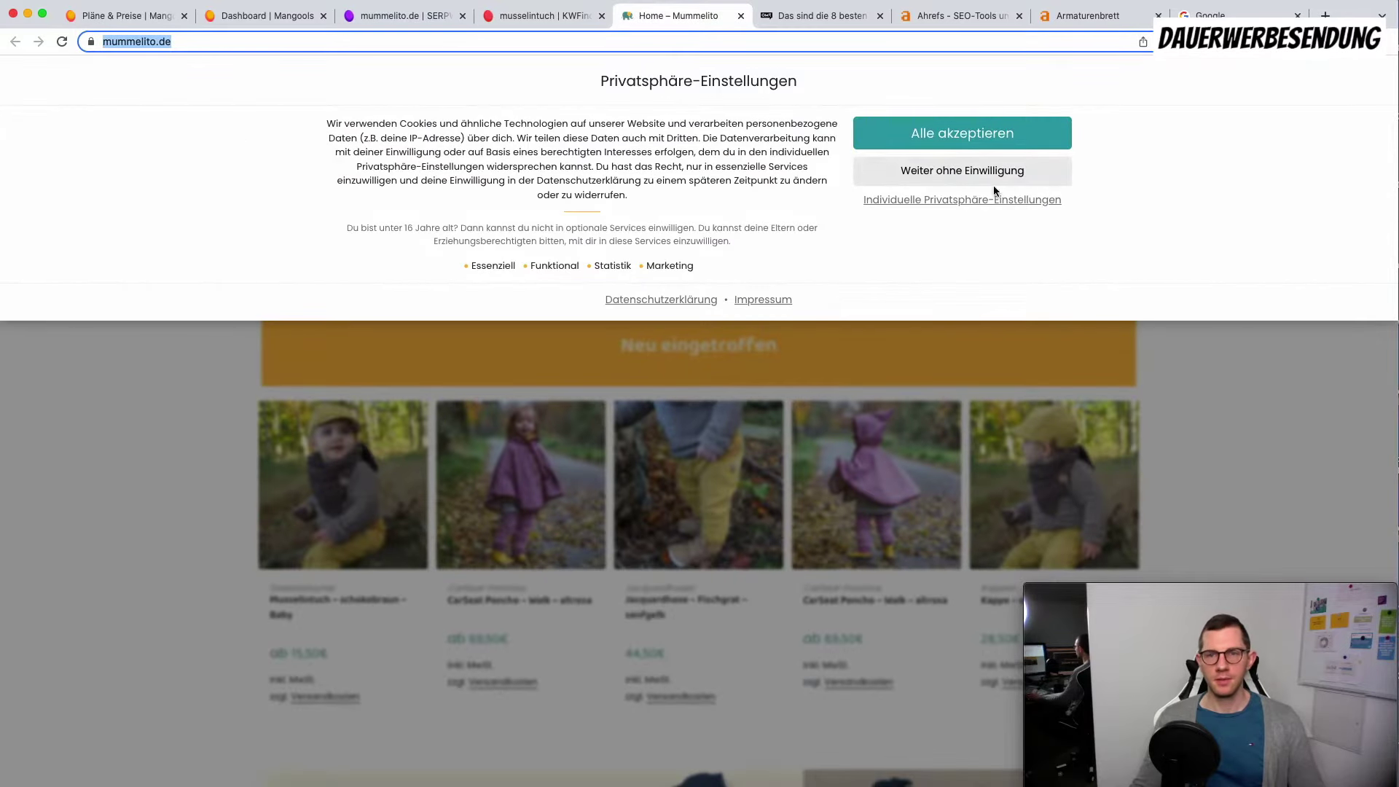
left_click(991, 181)
mouse_move(413, 224)
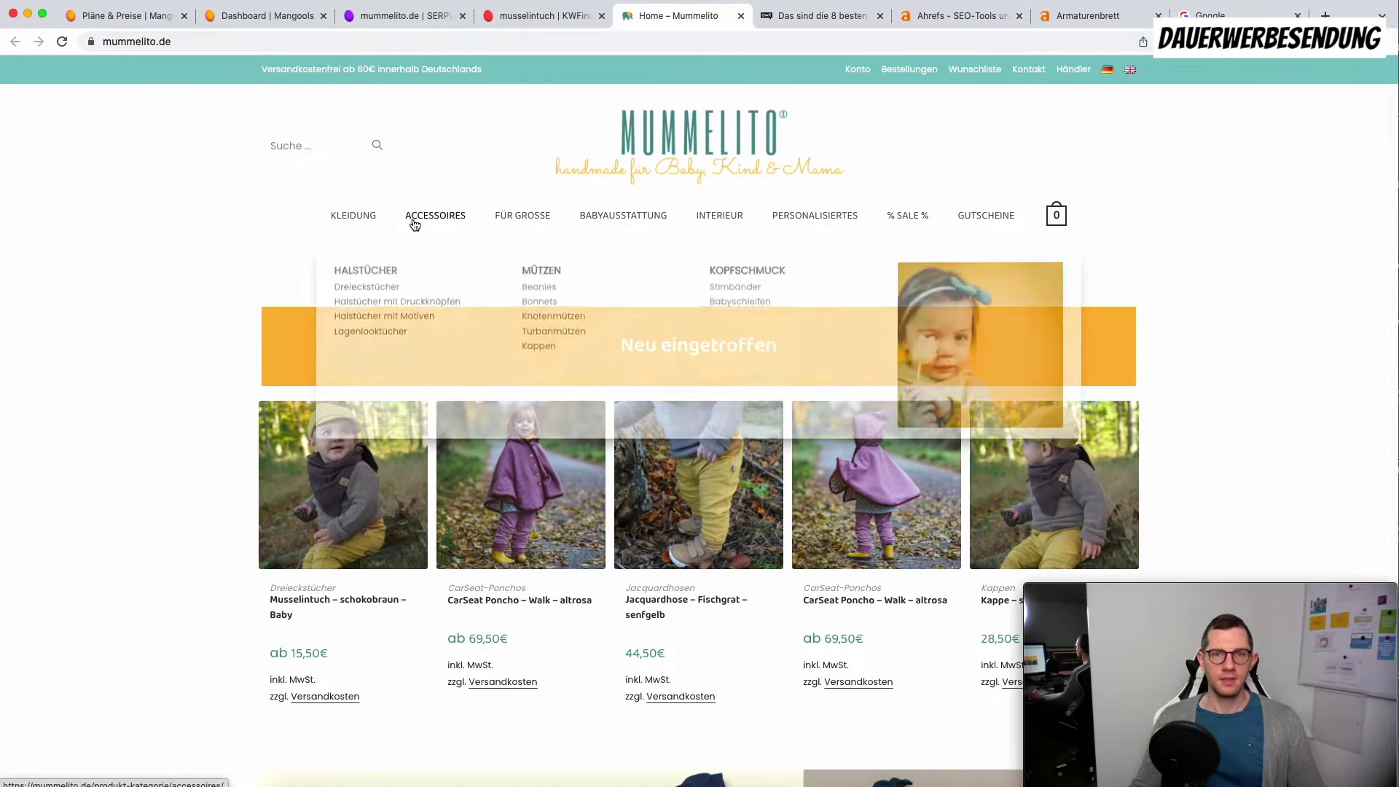
mouse_move(372, 216)
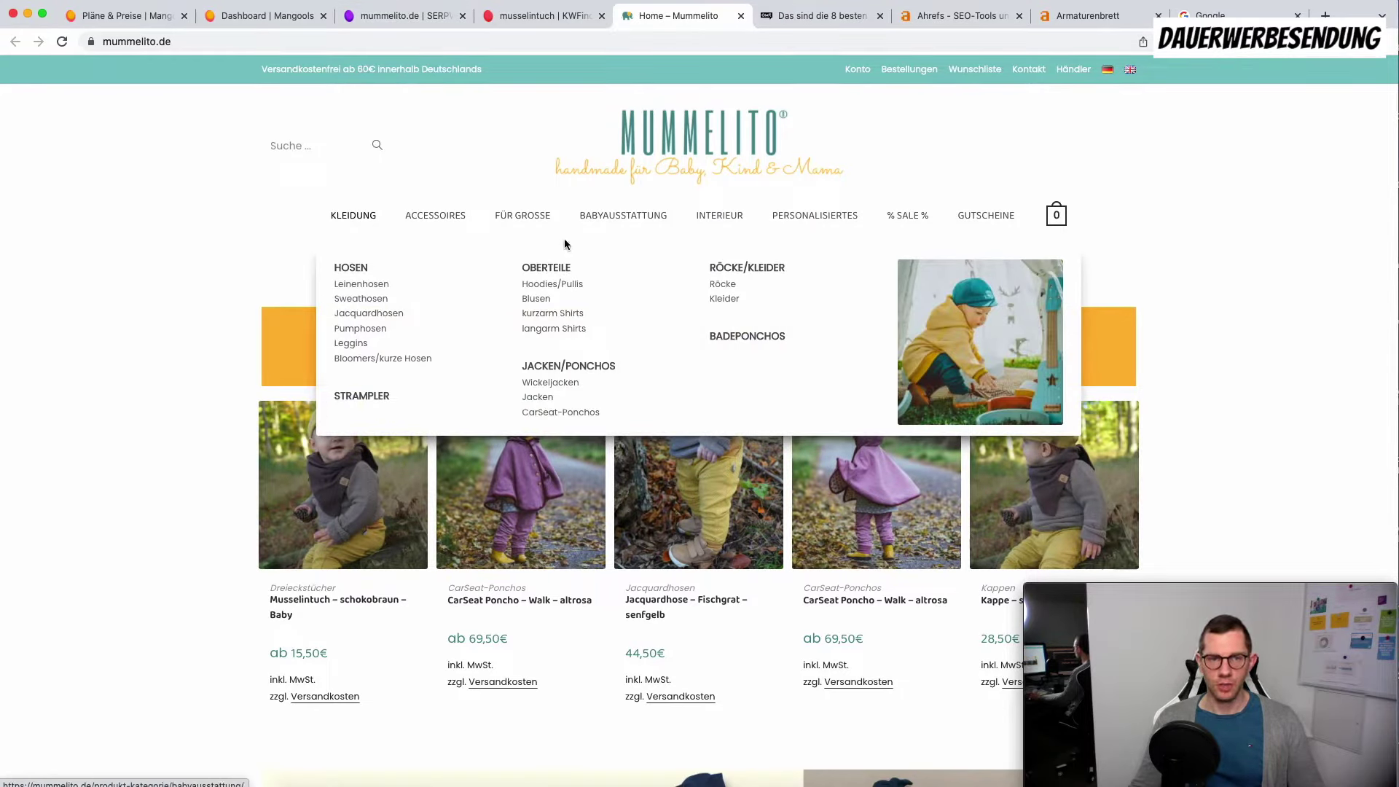
left_click(427, 25)
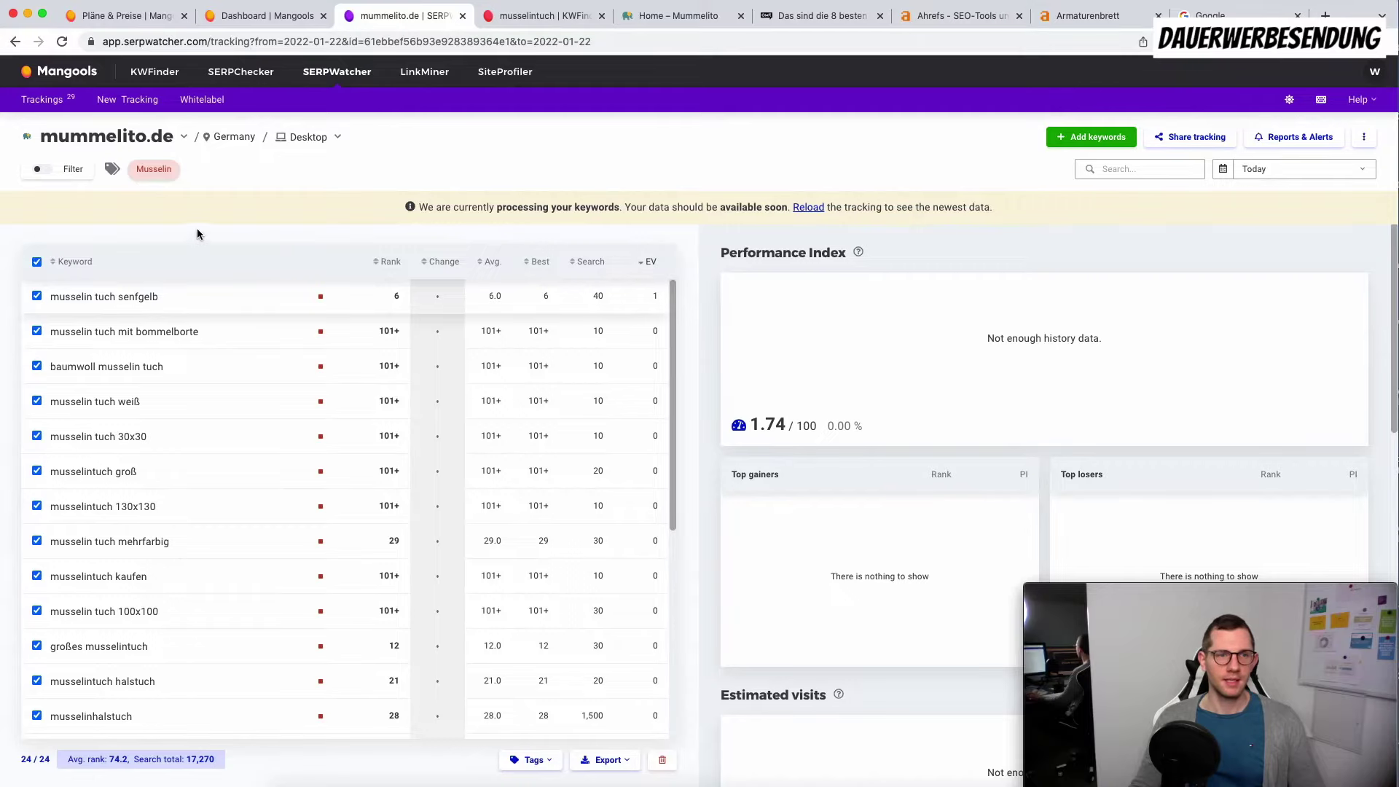
left_click(338, 136)
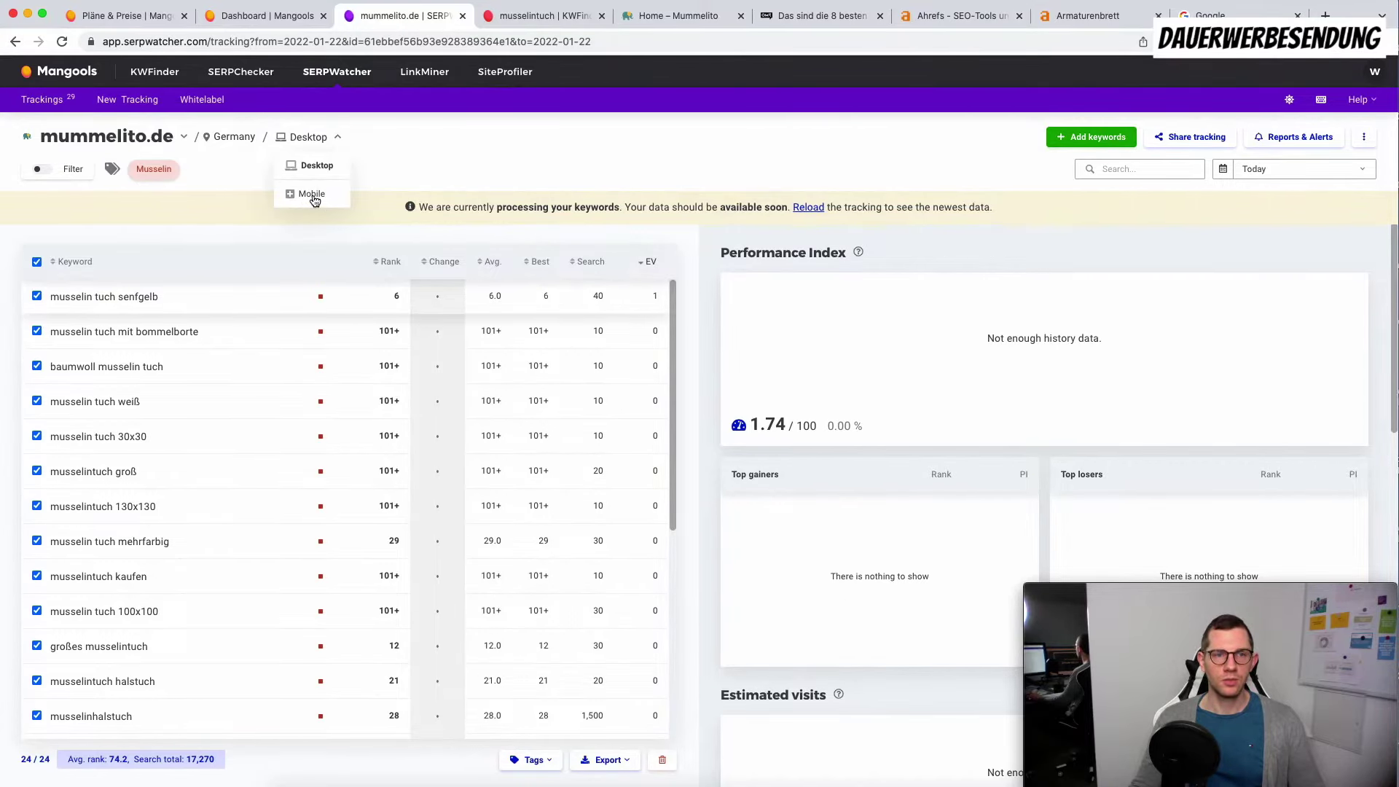
left_click(313, 196)
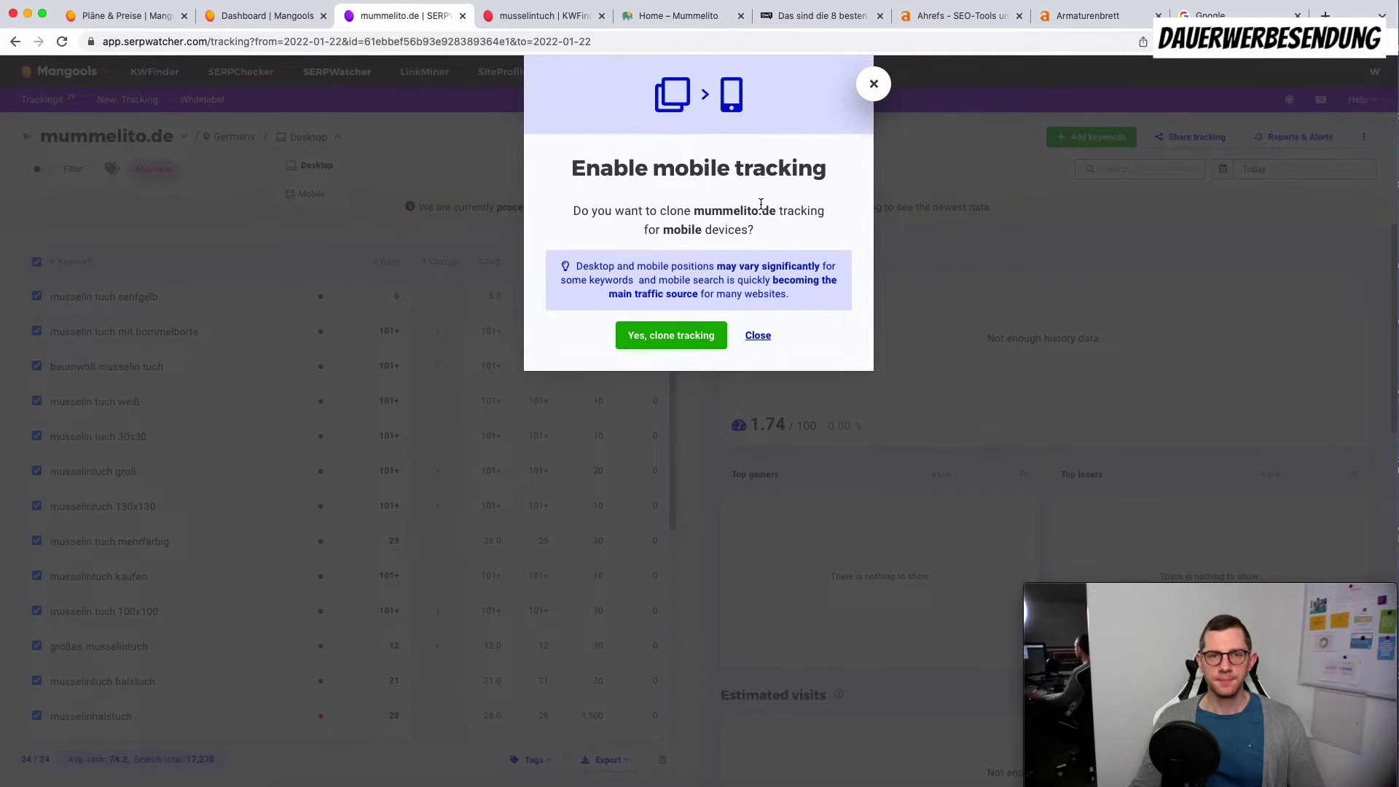
left_click(874, 83)
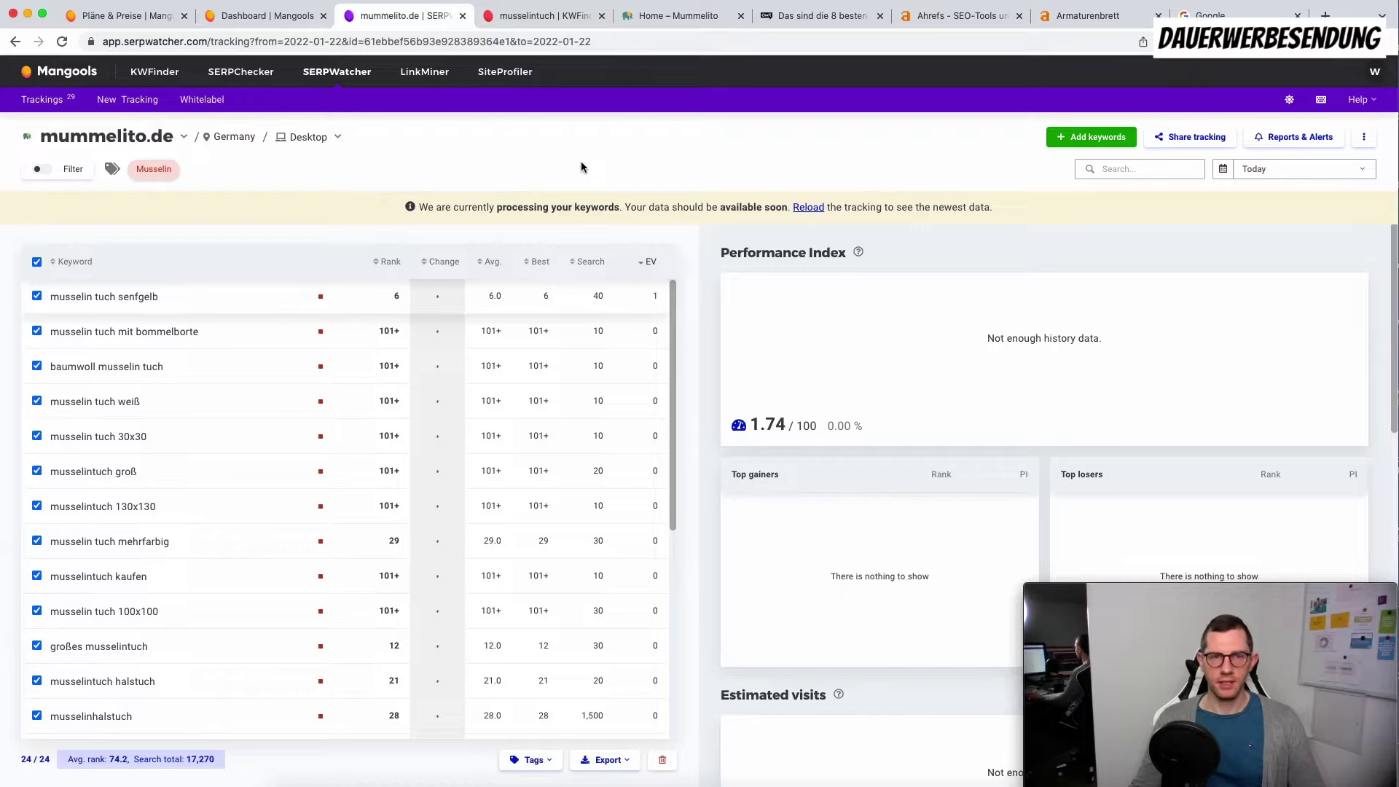
left_click(56, 175)
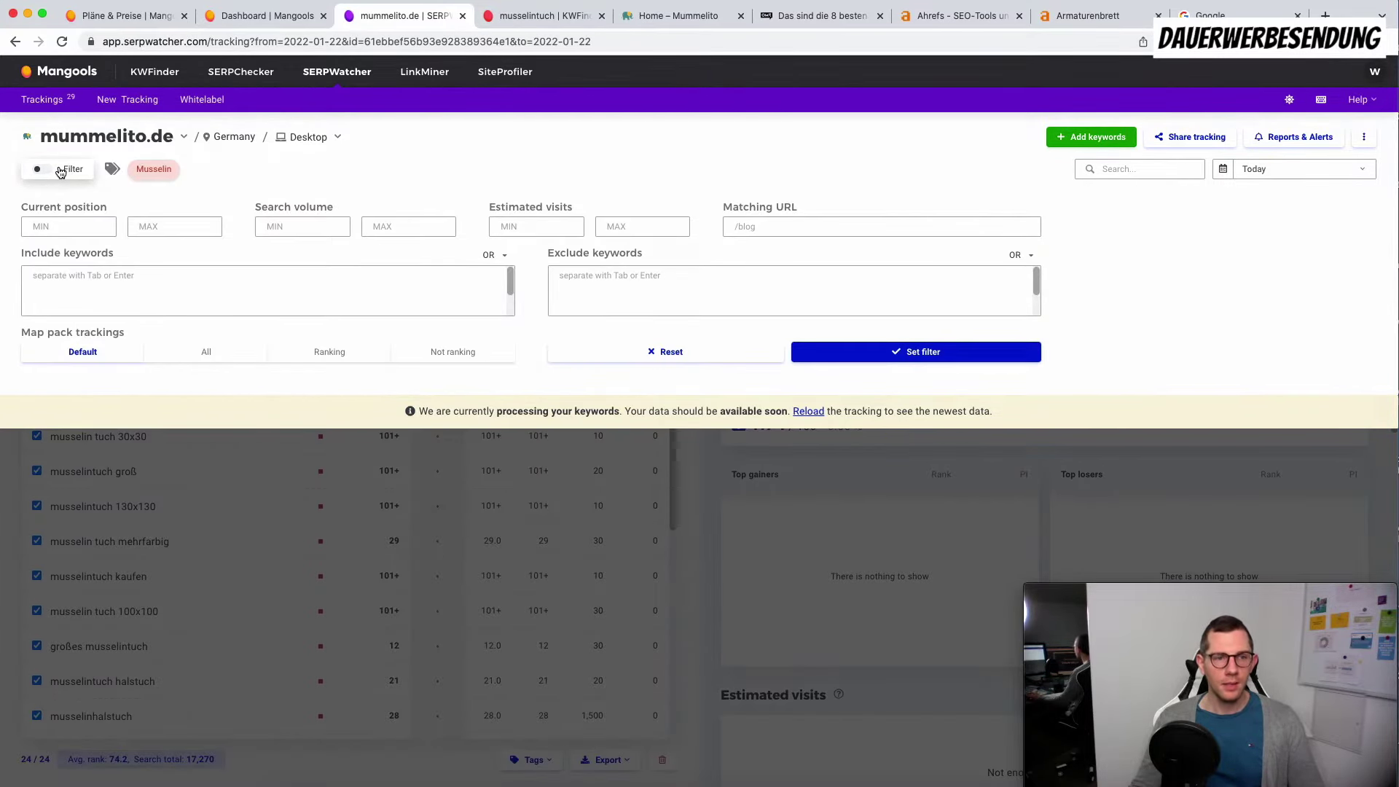
left_click(61, 172)
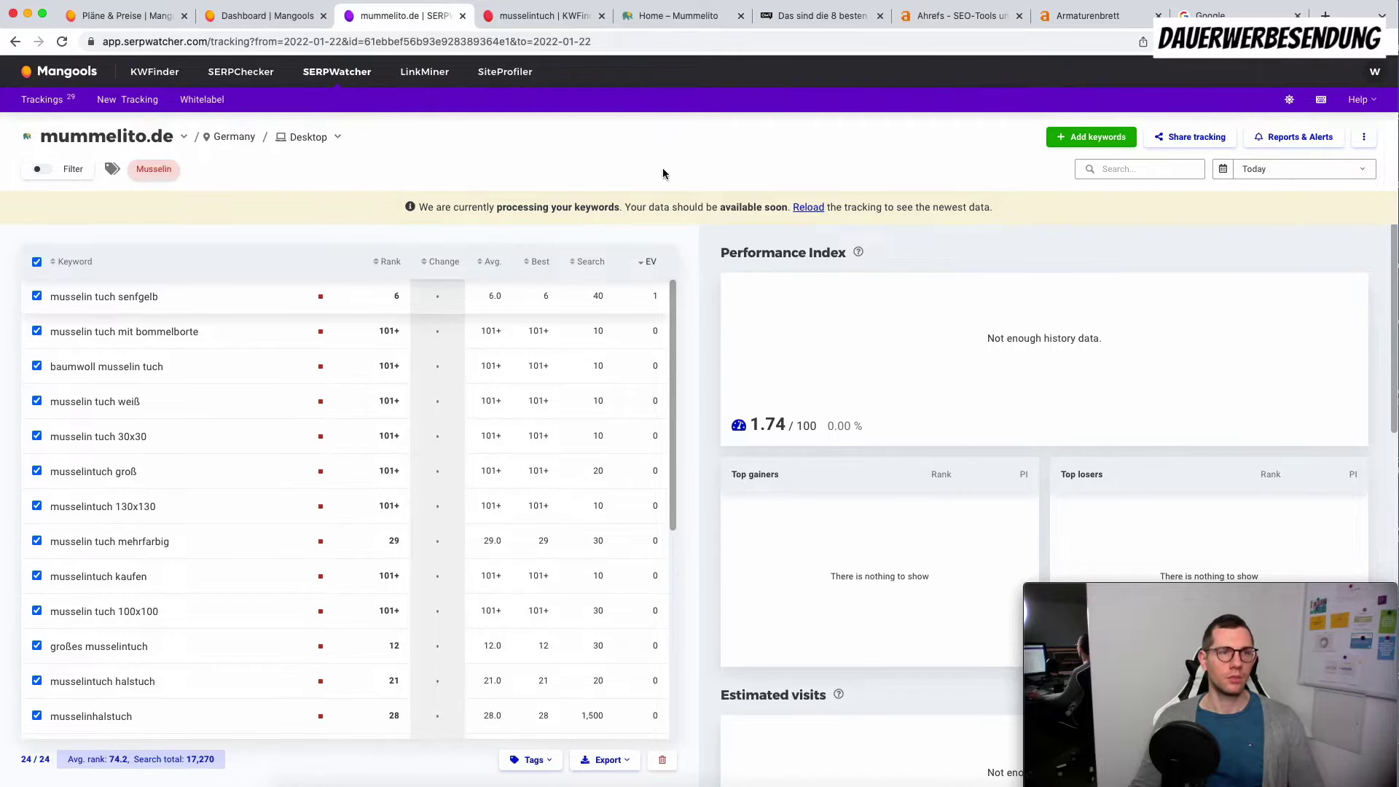